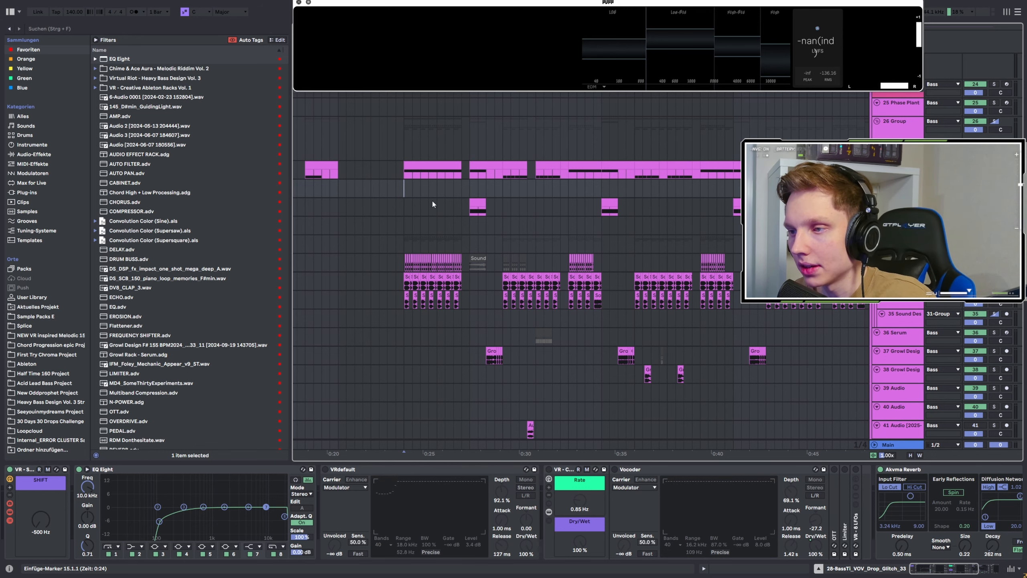
pyautogui.scroll(-4, 432, 203)
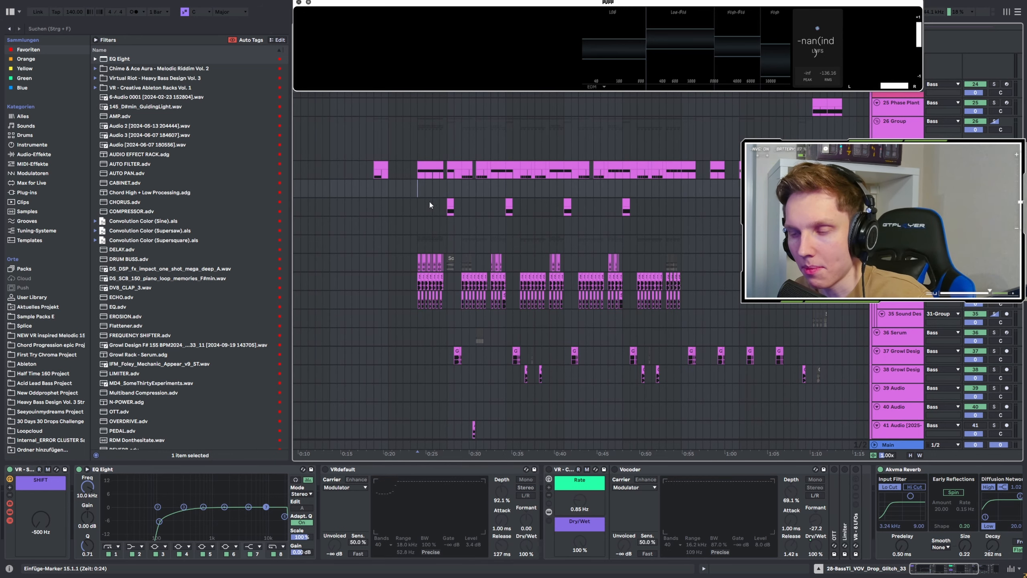
pyautogui.scroll(4, 423, 192)
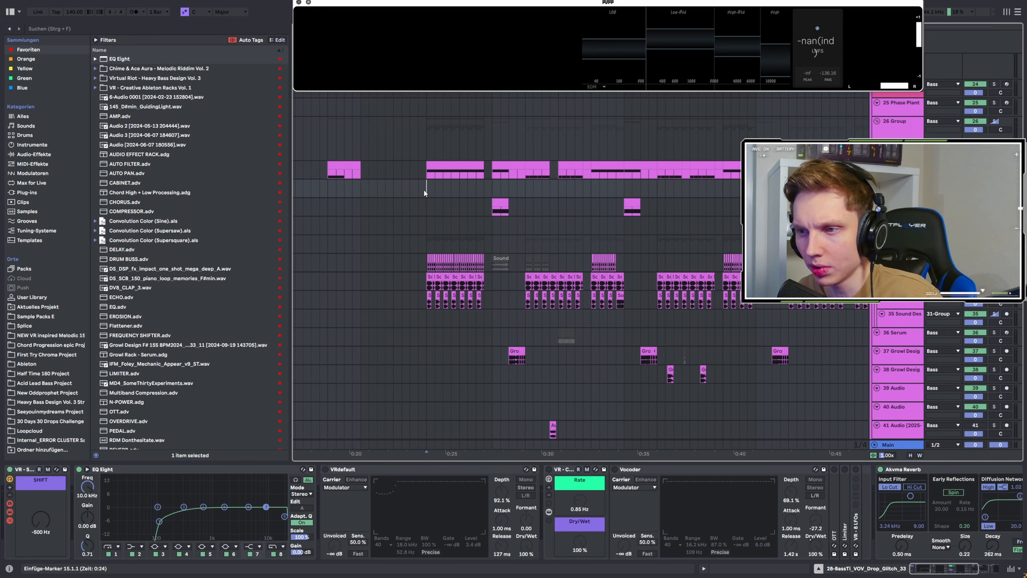
pyautogui.scroll(-4, 424, 192)
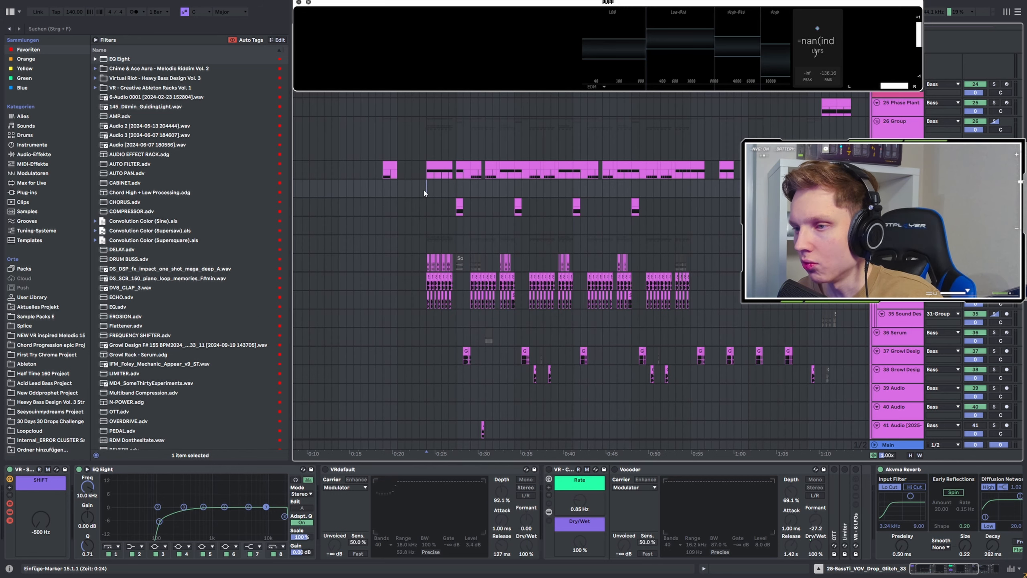
pyautogui.scroll(4, 445, 193)
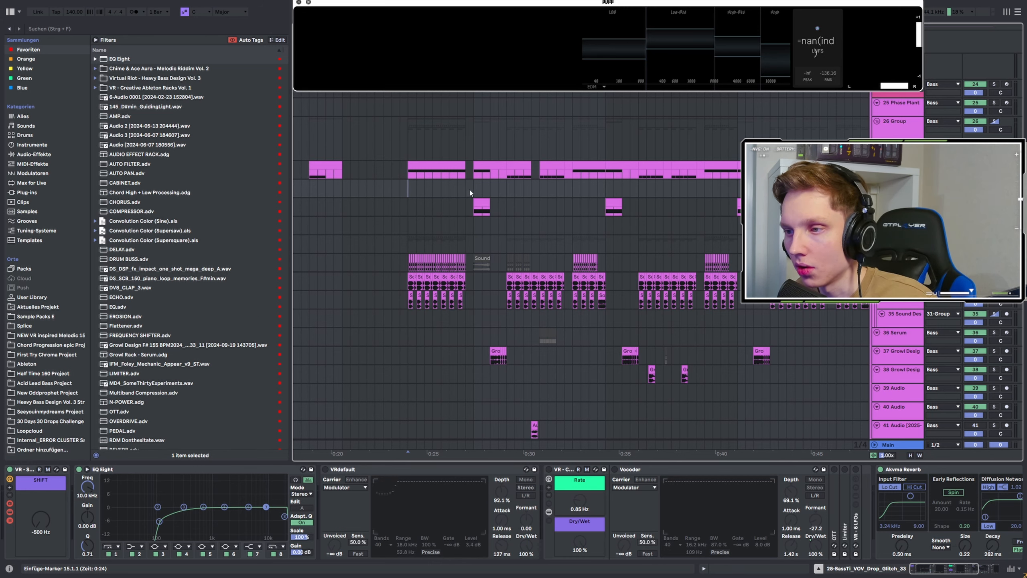
pyautogui.scroll(-4, 390, 202)
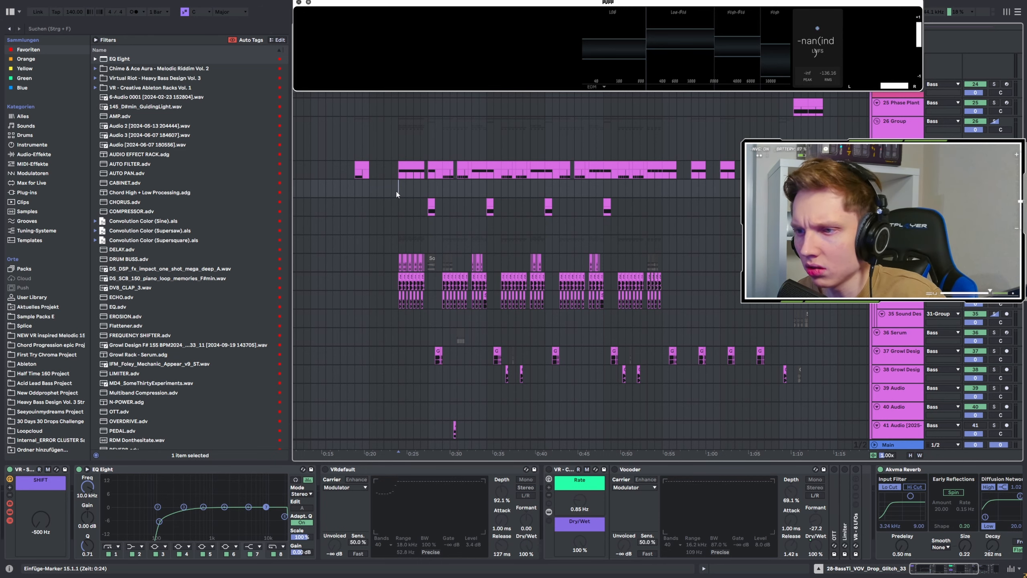
pyautogui.scroll(4, 397, 196)
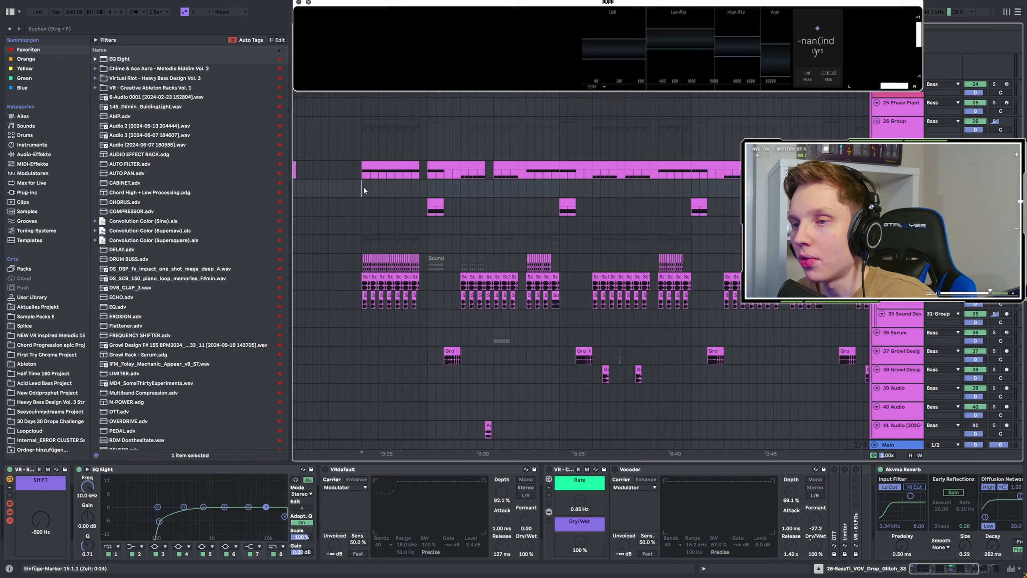
# Step: Play the drop from 0:24, look through the bass tracks' clips during playback, and set the insert marker at bar 15 on the 27 Phase Plant track
pyautogui.press('space')
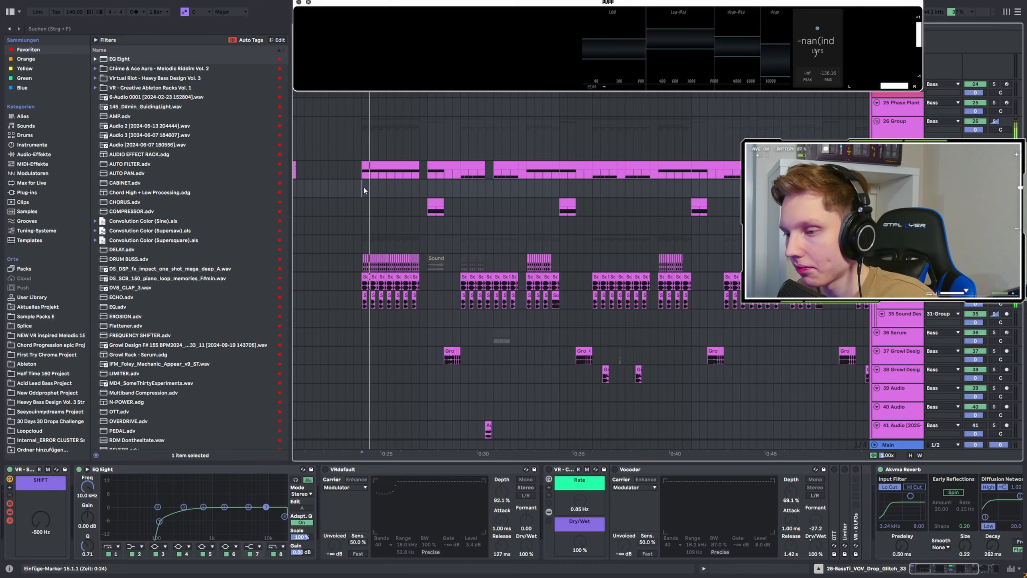
pyautogui.scroll(-4, 363, 186)
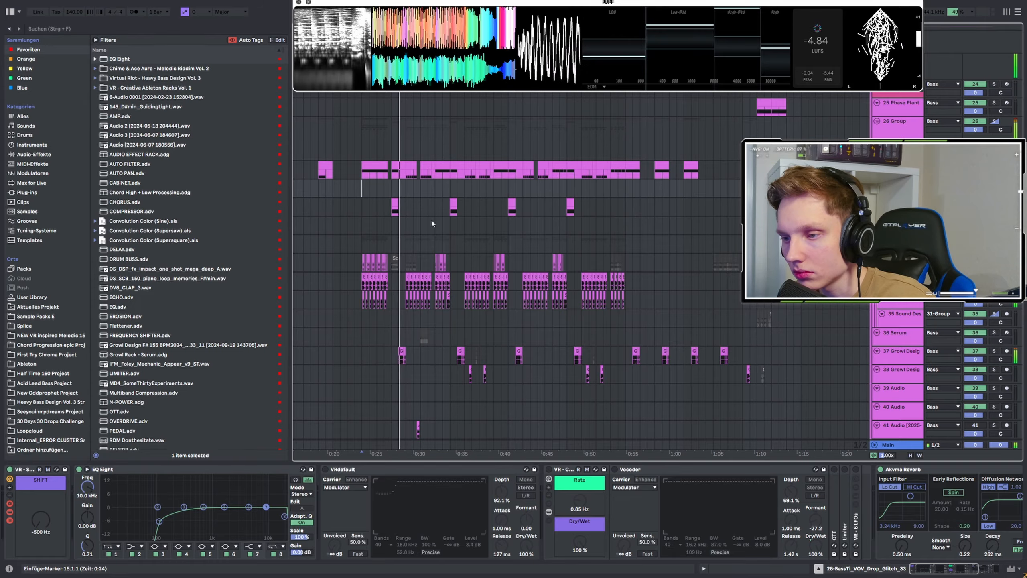
pyautogui.scroll(3, 406, 216)
pyautogui.scroll(-1, 410, 221)
pyautogui.scroll(-8, 410, 221)
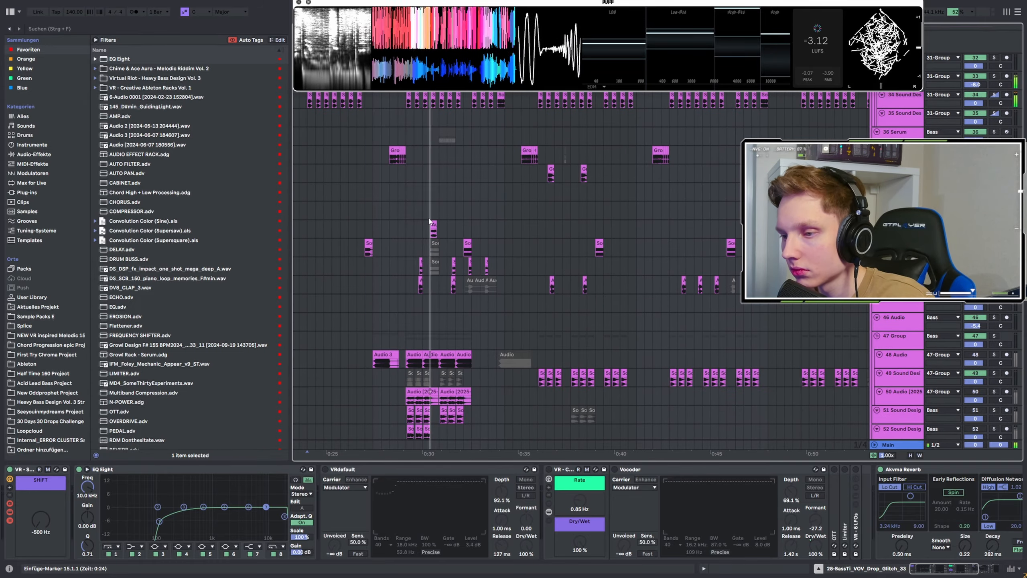
pyautogui.scroll(2, 429, 229)
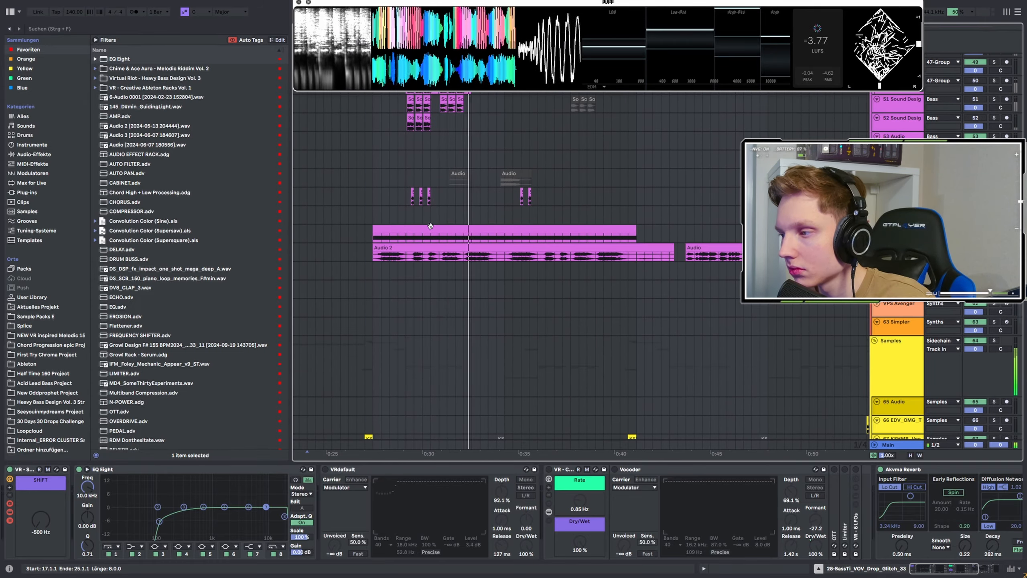
pyautogui.scroll(8, 455, 272)
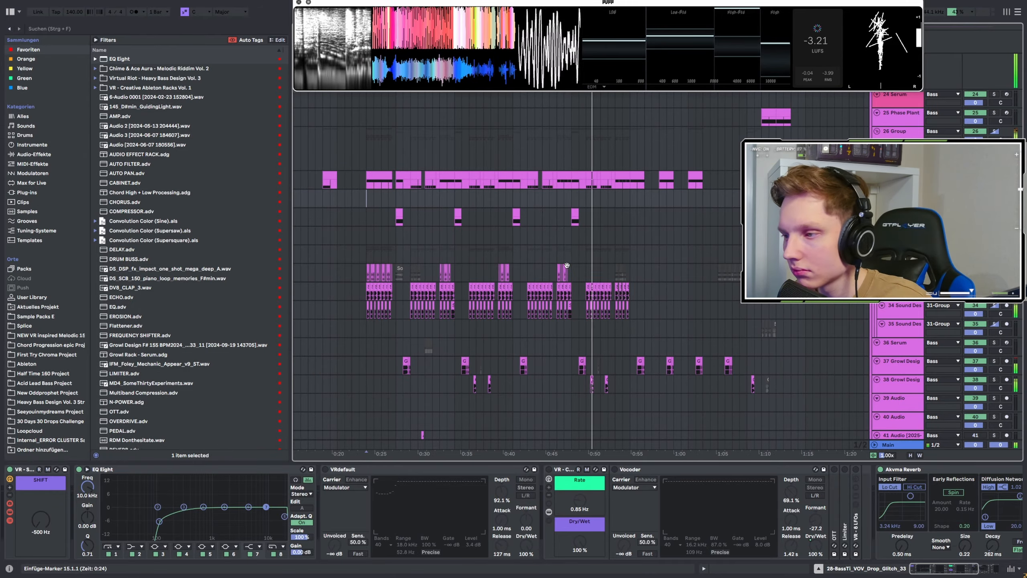
pyautogui.scroll(-5, 627, 269)
pyautogui.scroll(5, 627, 268)
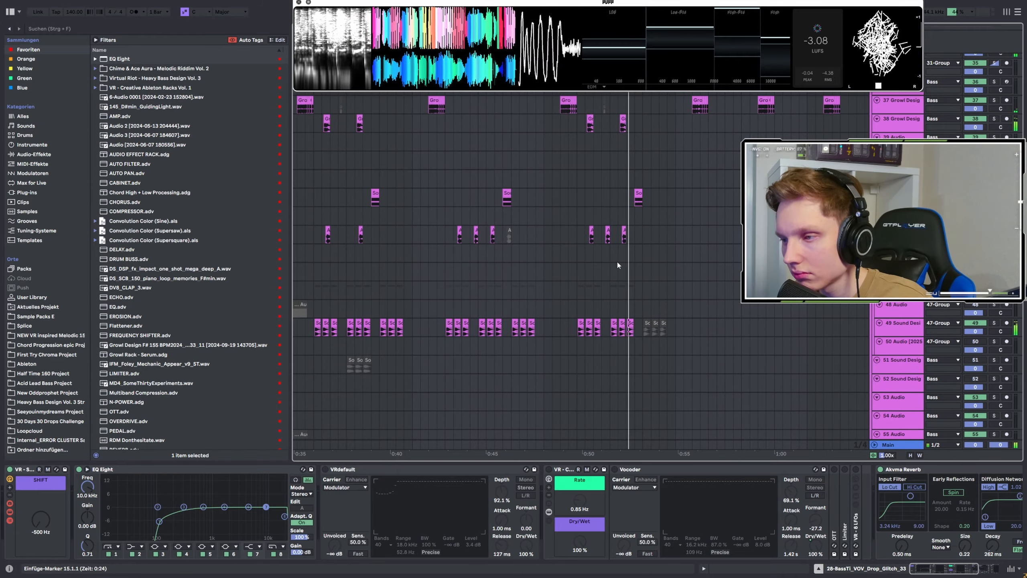
pyautogui.scroll(6, 485, 254)
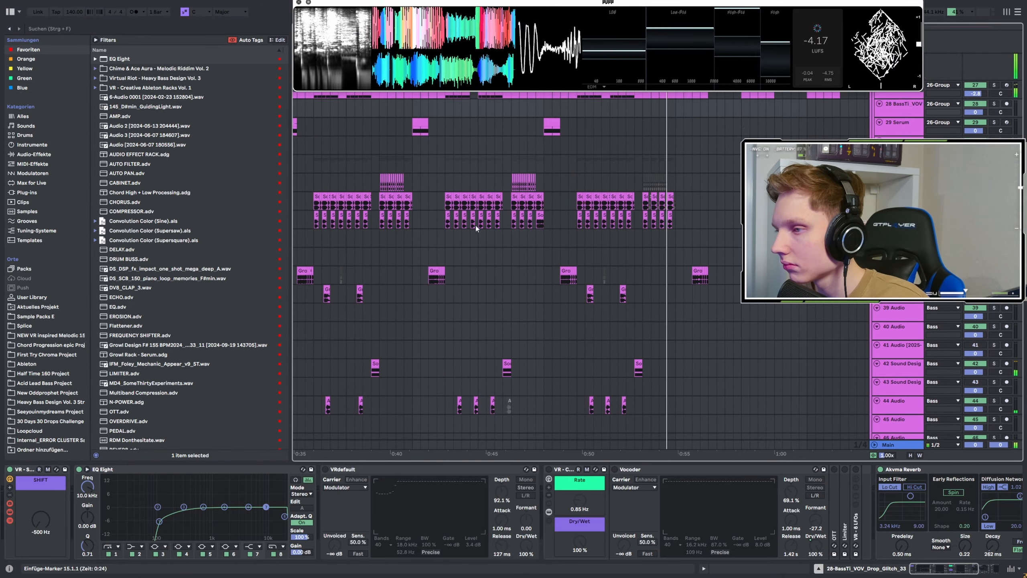
pyautogui.scroll(-4, 483, 248)
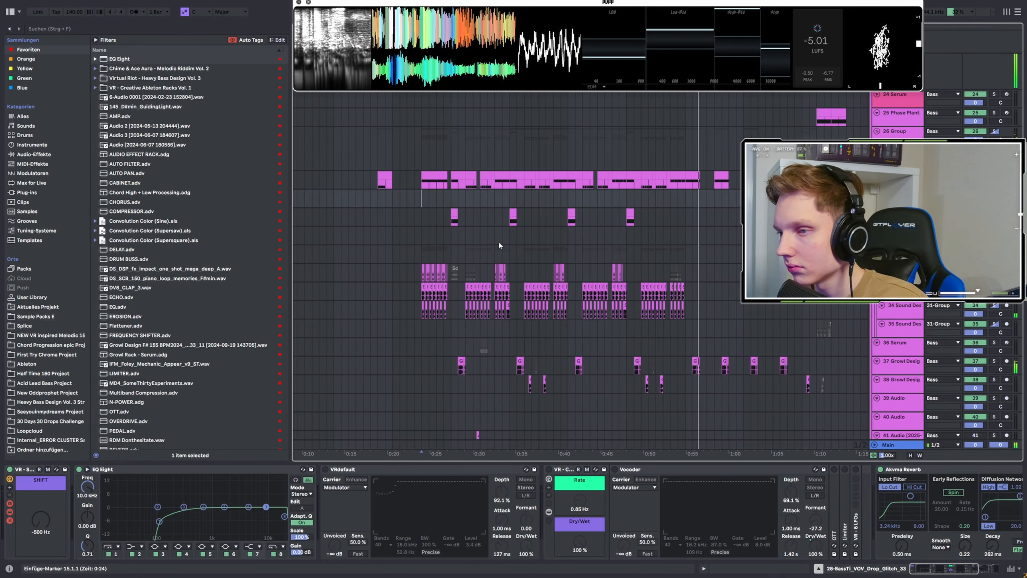
pyautogui.click(420, 186)
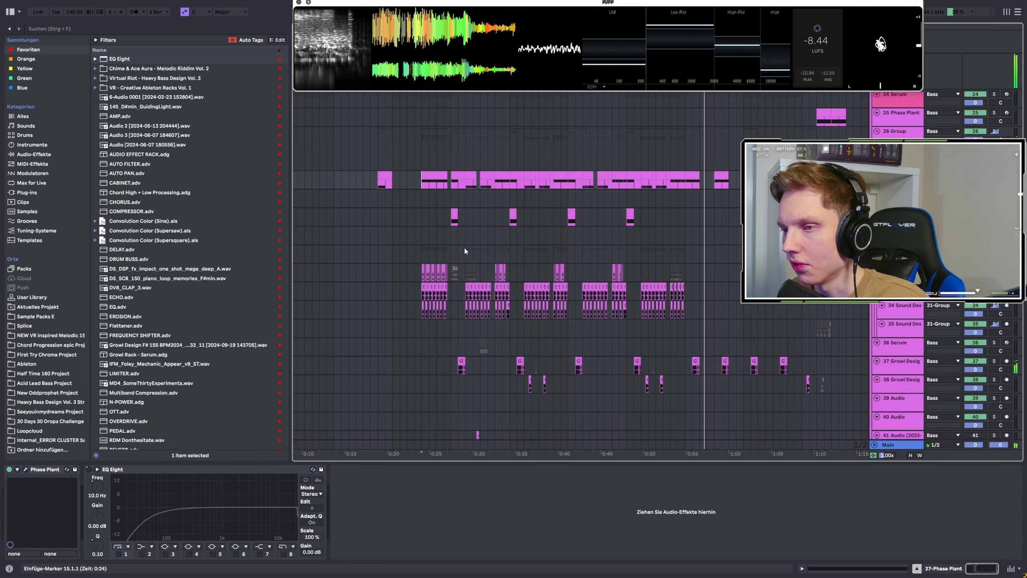
pyautogui.scroll(4, 416, 240)
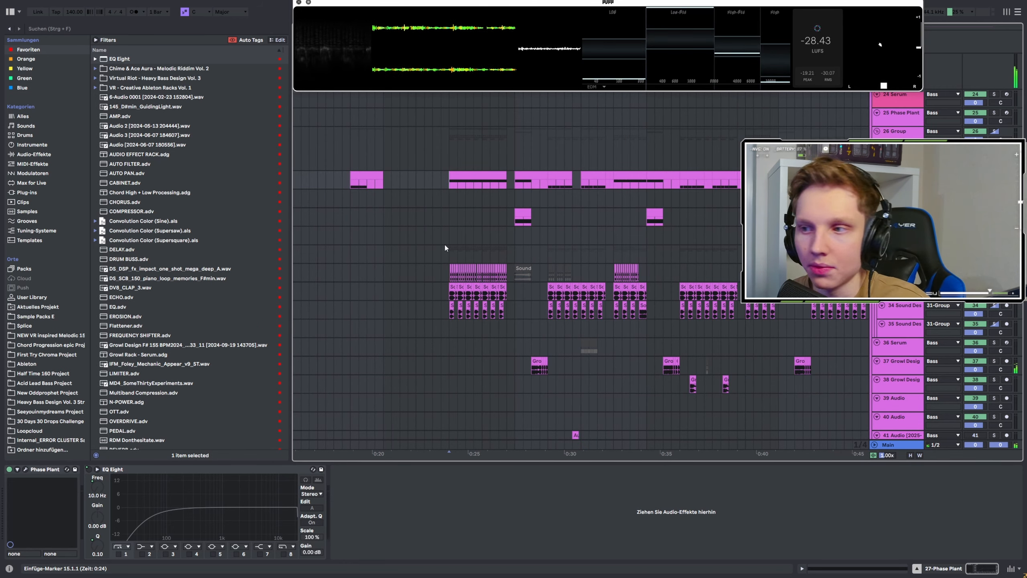
pyautogui.scroll(-4, 445, 248)
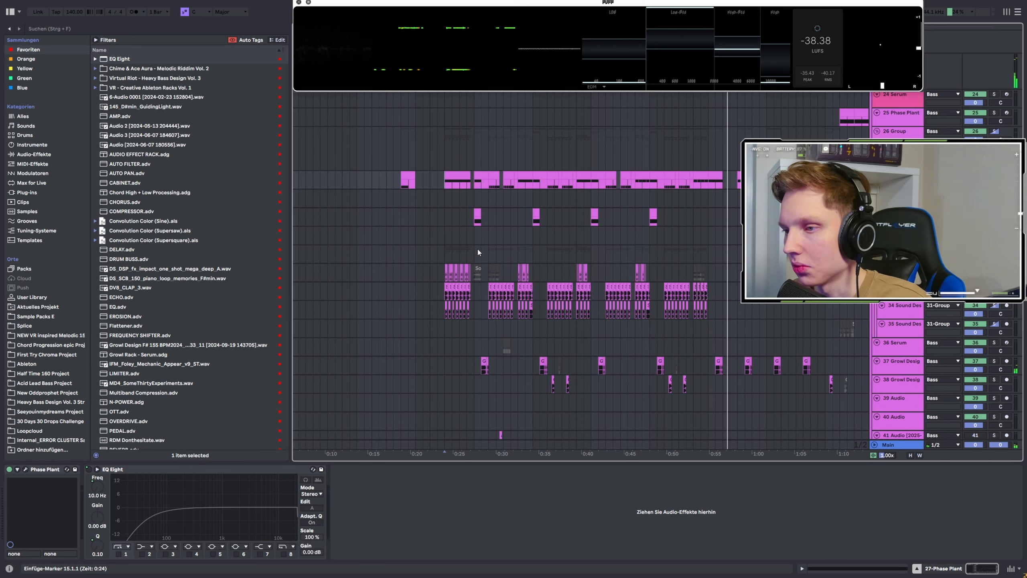
pyautogui.scroll(4, 477, 249)
pyautogui.scroll(-3, 477, 250)
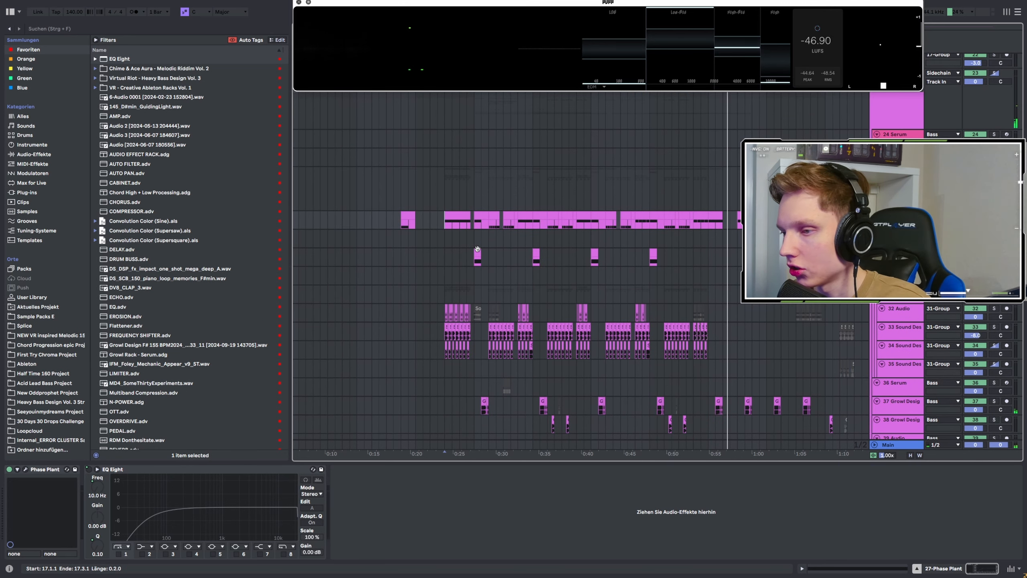
pyautogui.scroll(4, 477, 249)
pyautogui.scroll(-4, 477, 248)
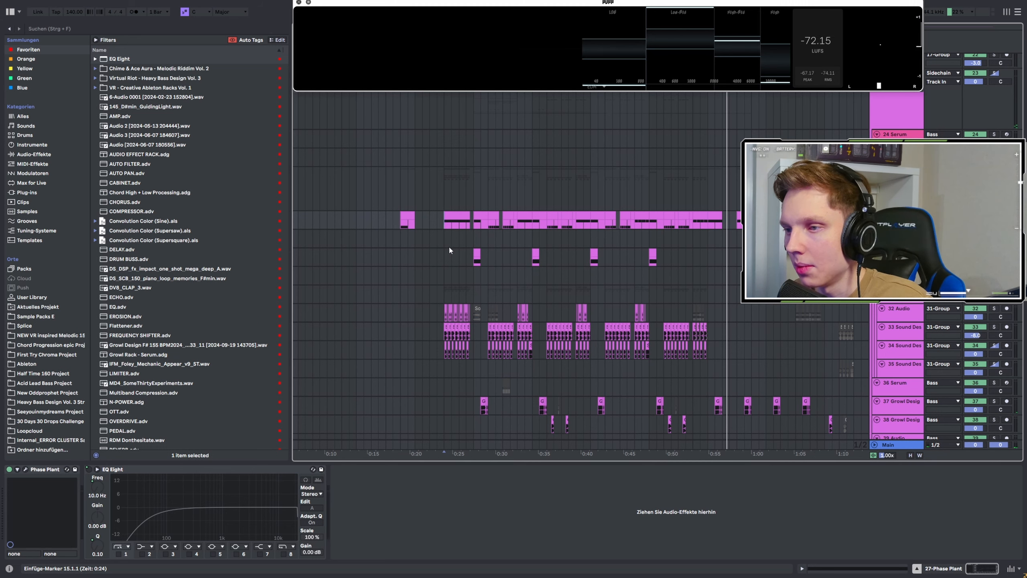
pyautogui.scroll(-3, 449, 245)
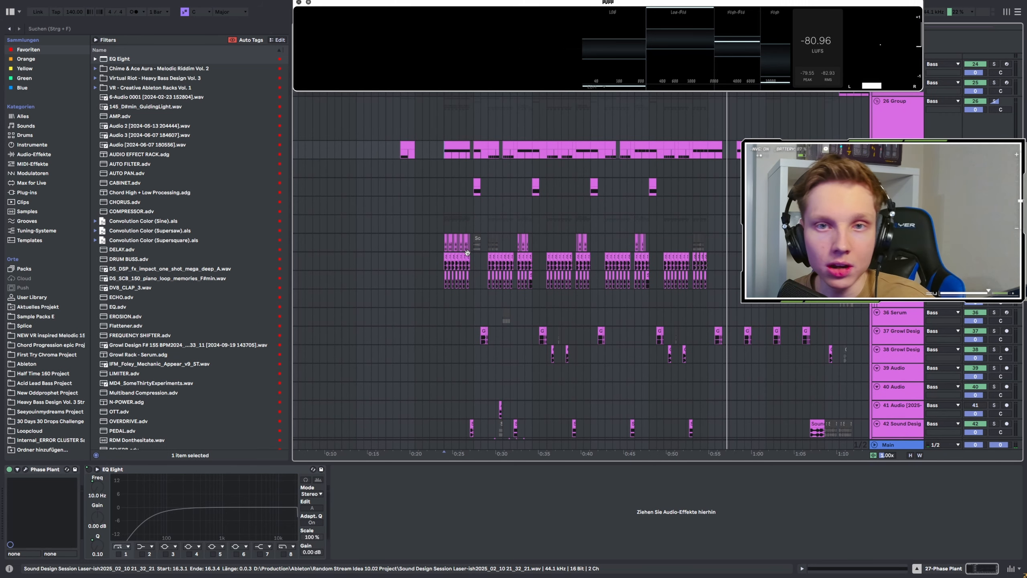
pyautogui.scroll(5, 445, 255)
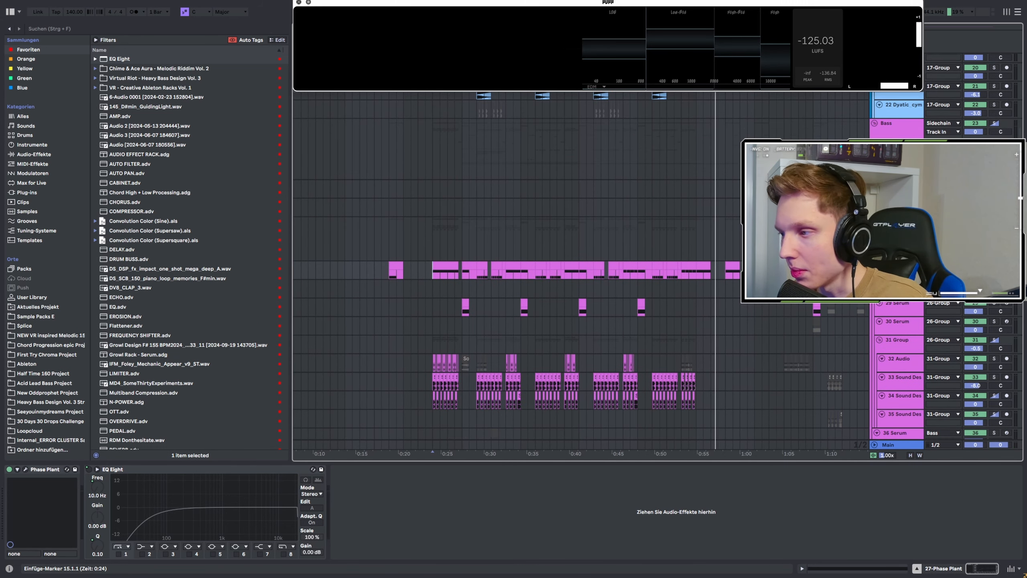
# Step: Place the insert marker at 0:24 on the 26 Group track to show the group's effect devices
pyautogui.click(432, 207)
pyautogui.scroll(-3, 531, 275)
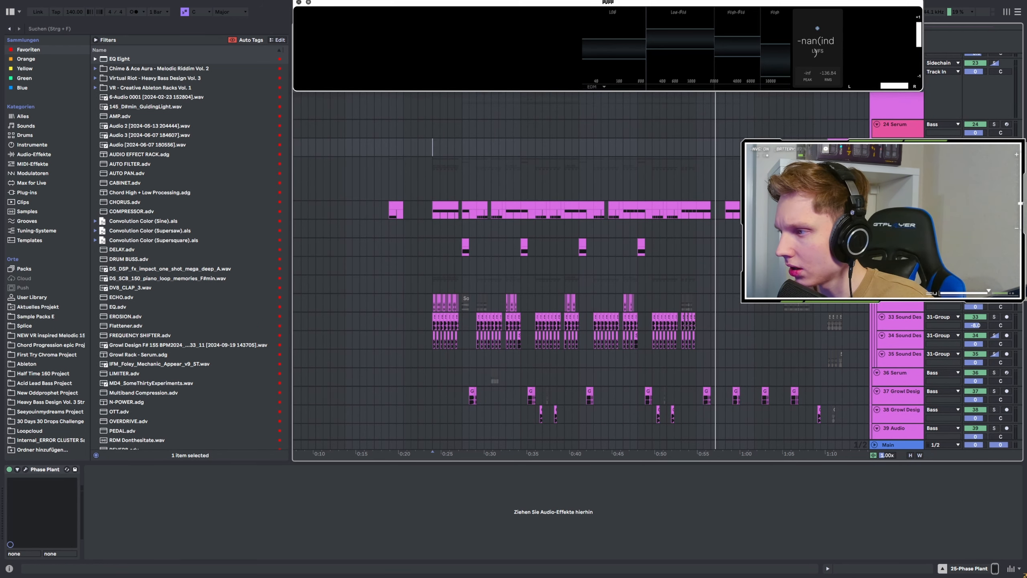
pyautogui.press('Down')
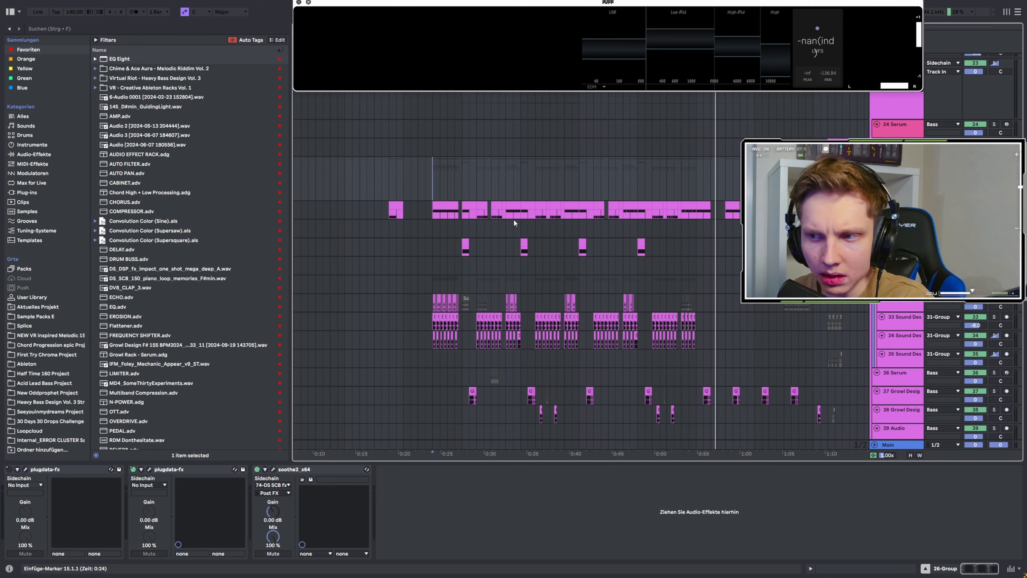
# Step: Play the layered bass clips in the 31 Group from 0:24, starting at the 32 Audio track
pyautogui.scroll(5, 450, 225)
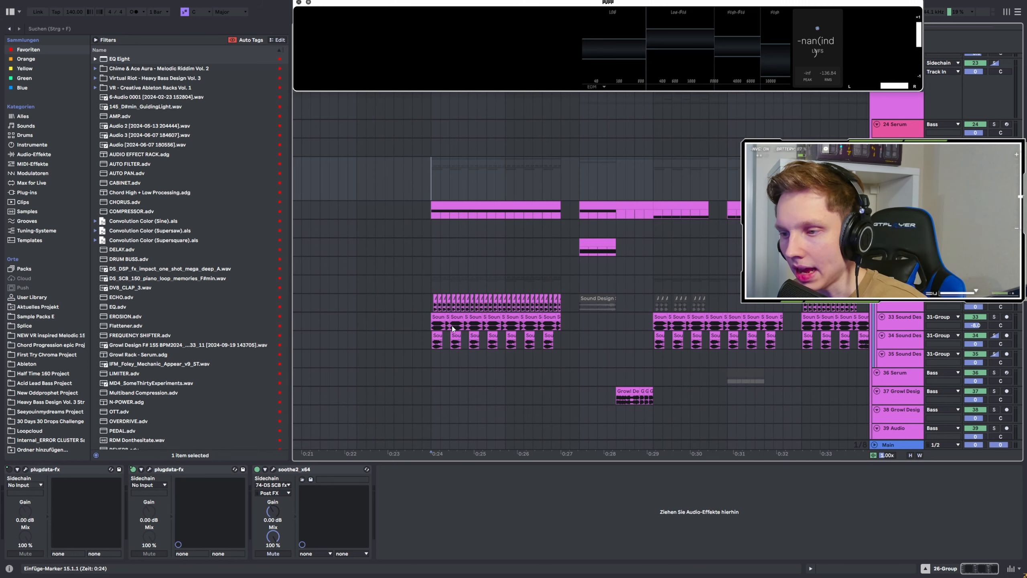
pyautogui.scroll(1, 441, 319)
pyautogui.scroll(3, 439, 318)
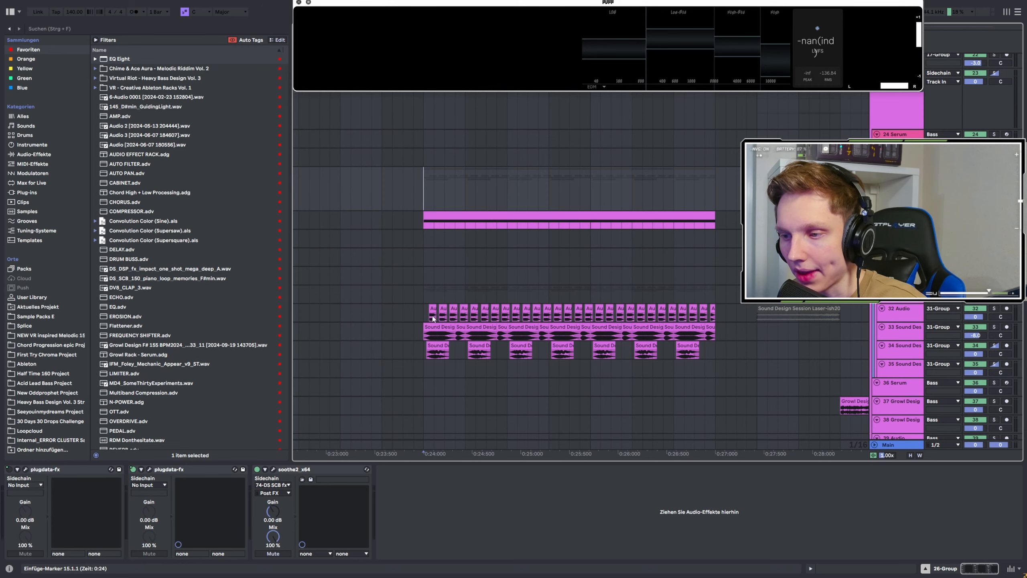
pyautogui.click(421, 311)
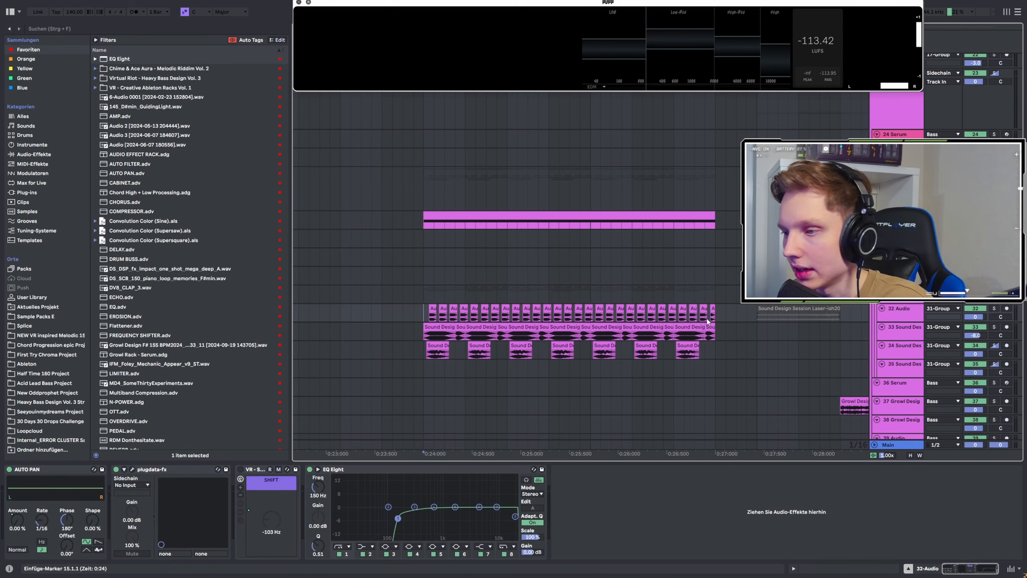
pyautogui.click(495, 304)
pyautogui.scroll(3, 410, 339)
pyautogui.scroll(-2, 370, 324)
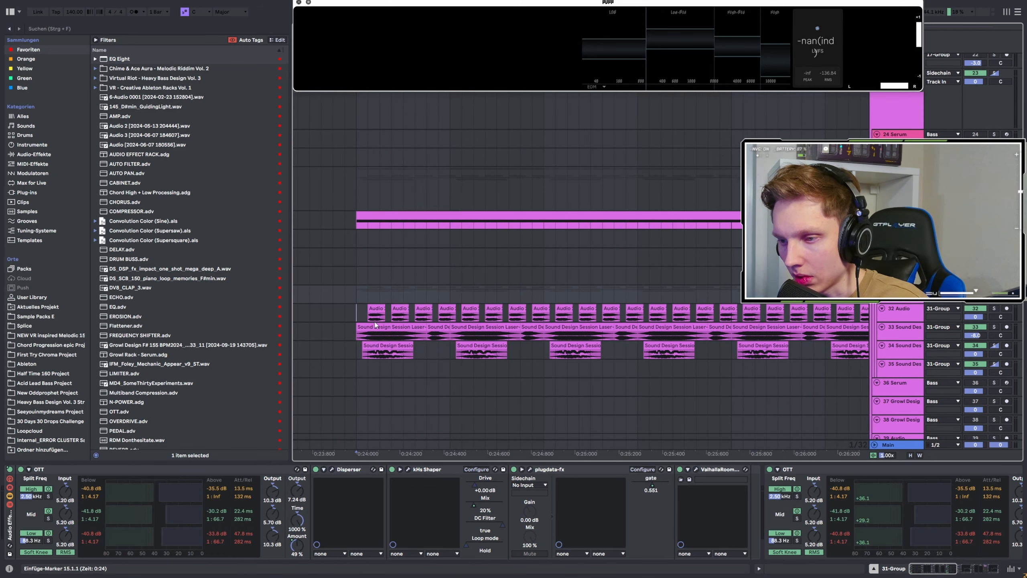
pyautogui.click(355, 312)
pyautogui.scroll(-5, 355, 312)
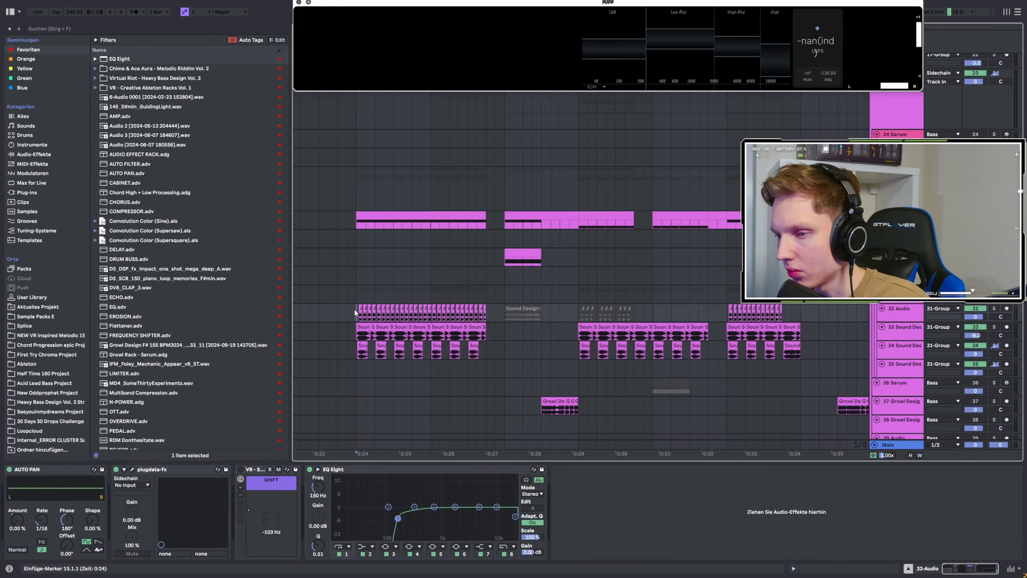
pyautogui.press('space')
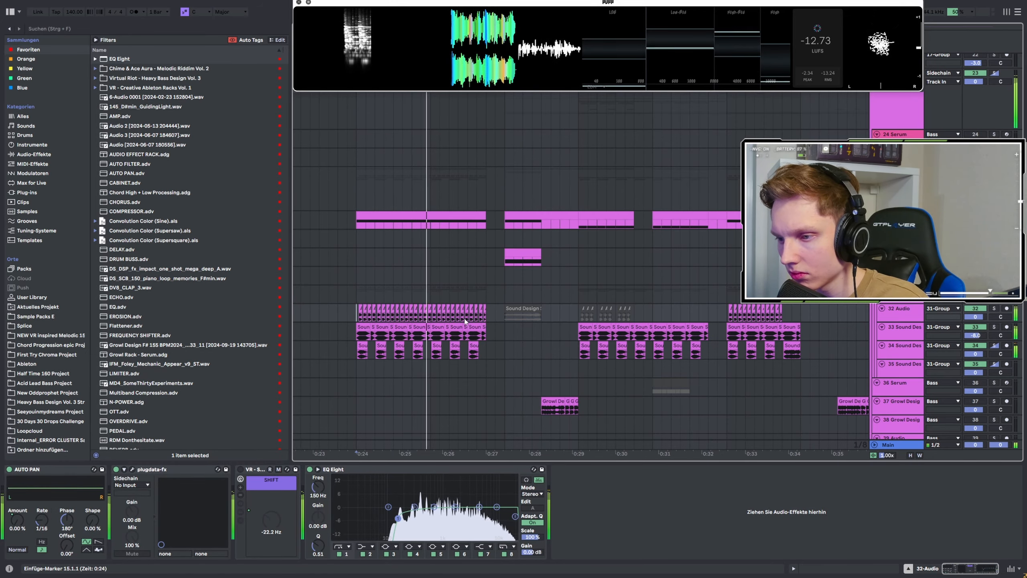
pyautogui.scroll(5, 361, 339)
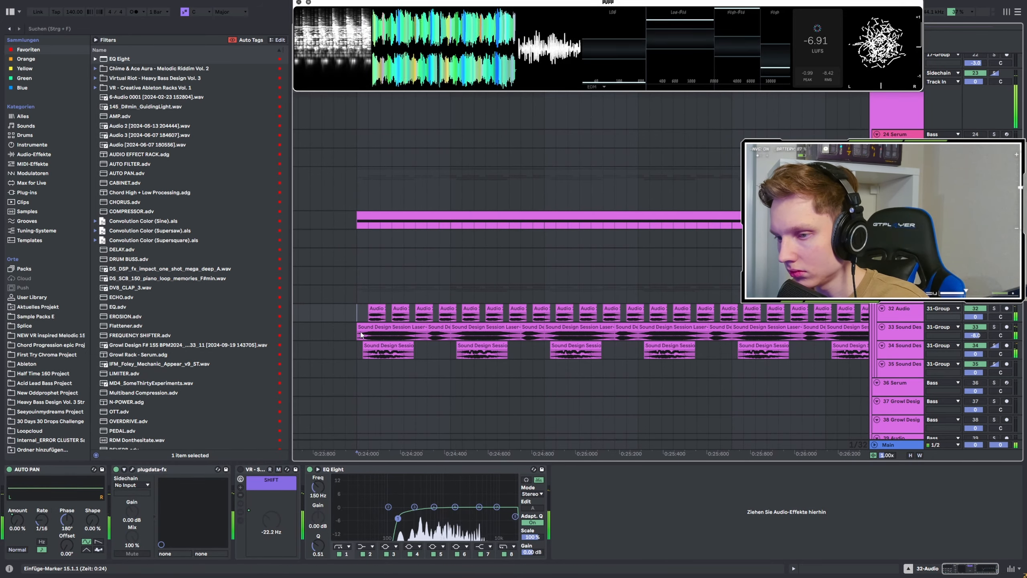
pyautogui.click(361, 339)
pyautogui.press('space')
# Step: Solo tracks 33, 34 and 32 one after another during playback to hear each bass layer on its own
pyautogui.click(994, 327)
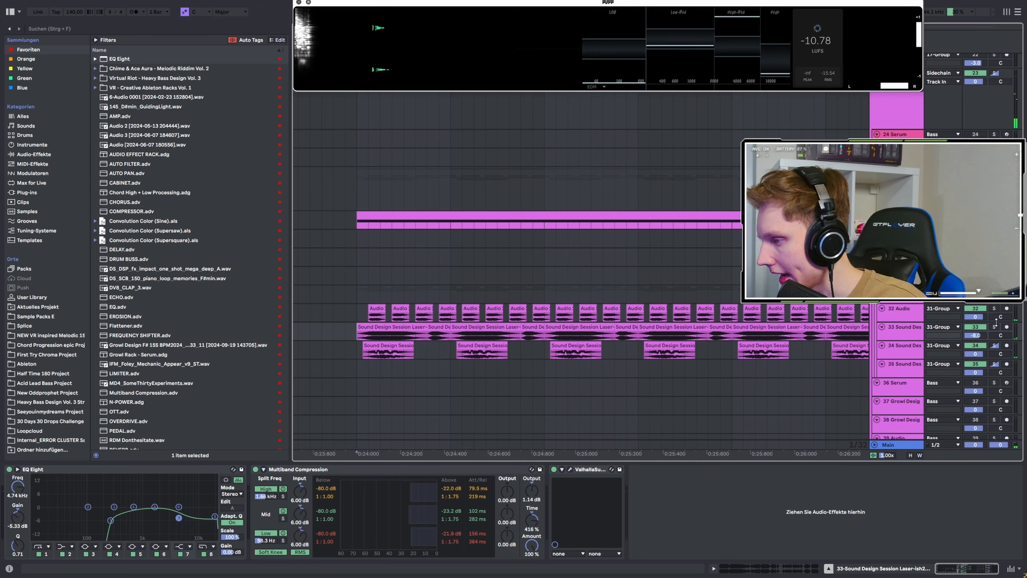
pyautogui.press('space')
pyautogui.scroll(-2, 482, 300)
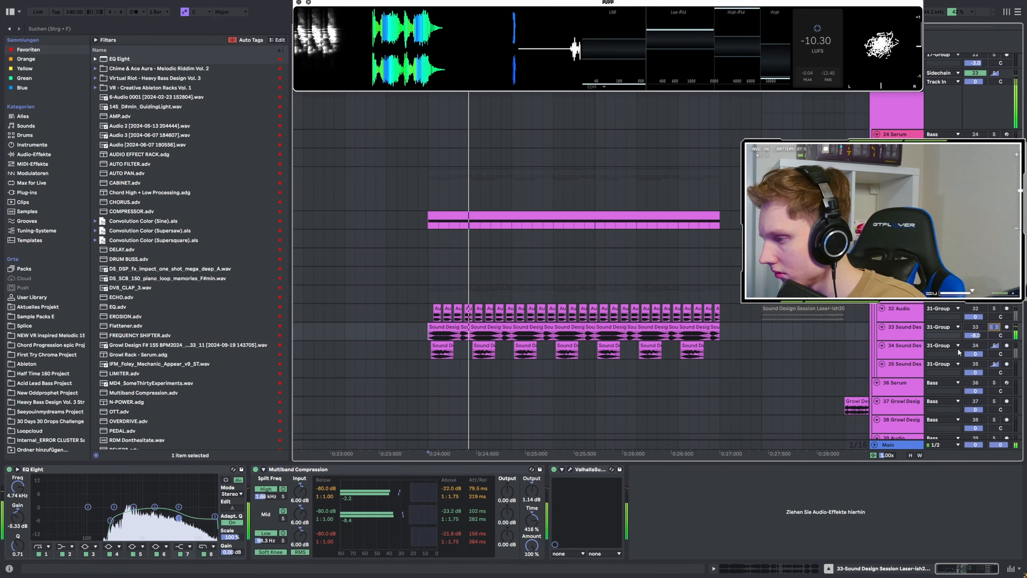
pyautogui.click(994, 345)
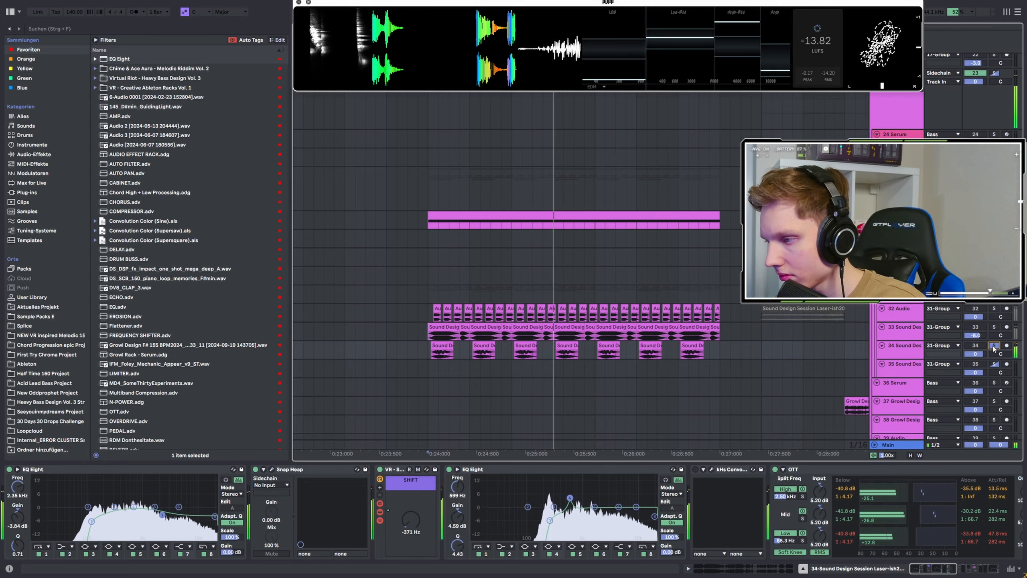
pyautogui.click(994, 308)
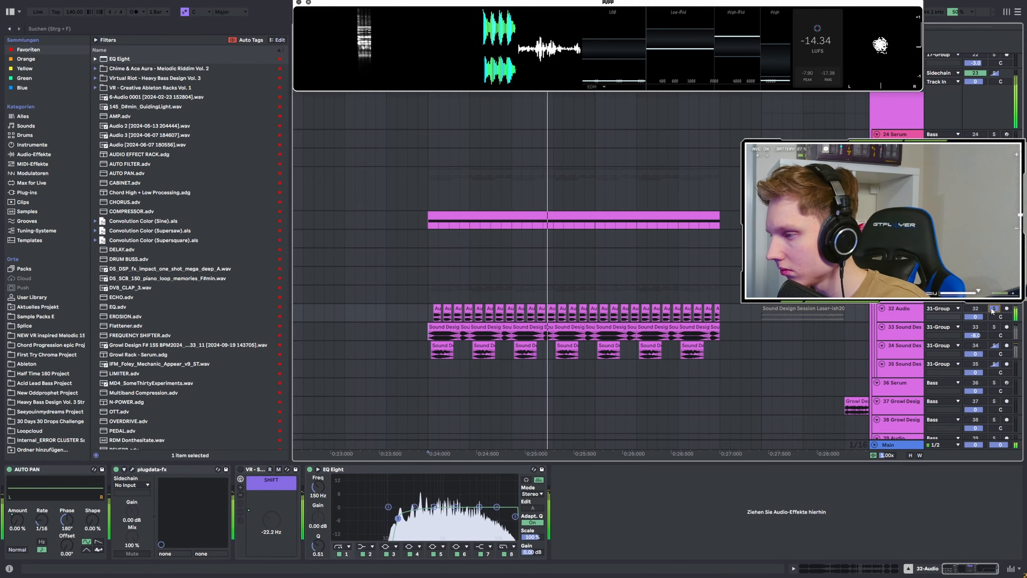
pyautogui.press('space')
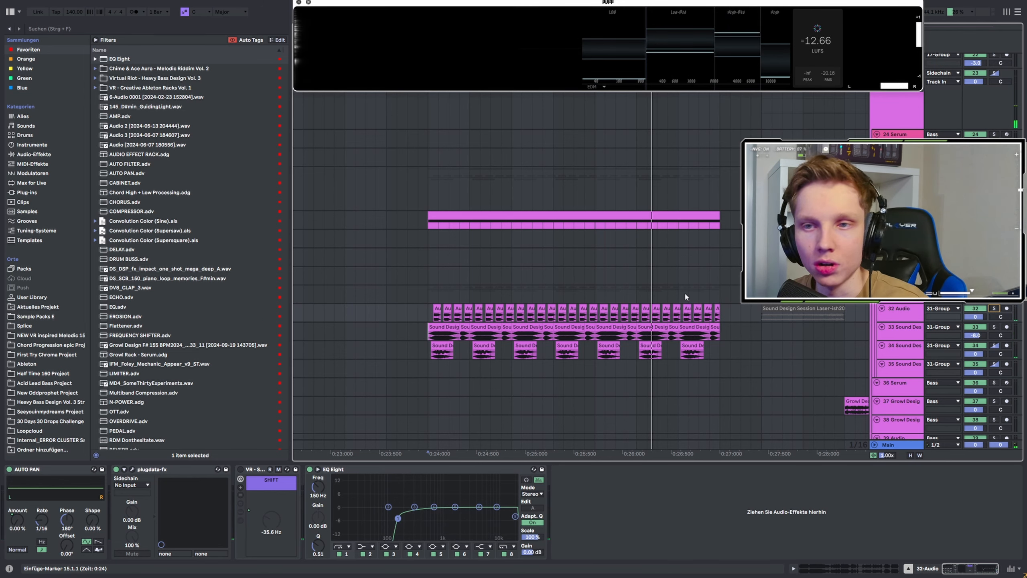
# Step: Play the bass section from 0:24 at the 29 Serum track, and restart playback from bar 17 on the 27 Phase Plant track
pyautogui.click(429, 253)
pyautogui.press('space')
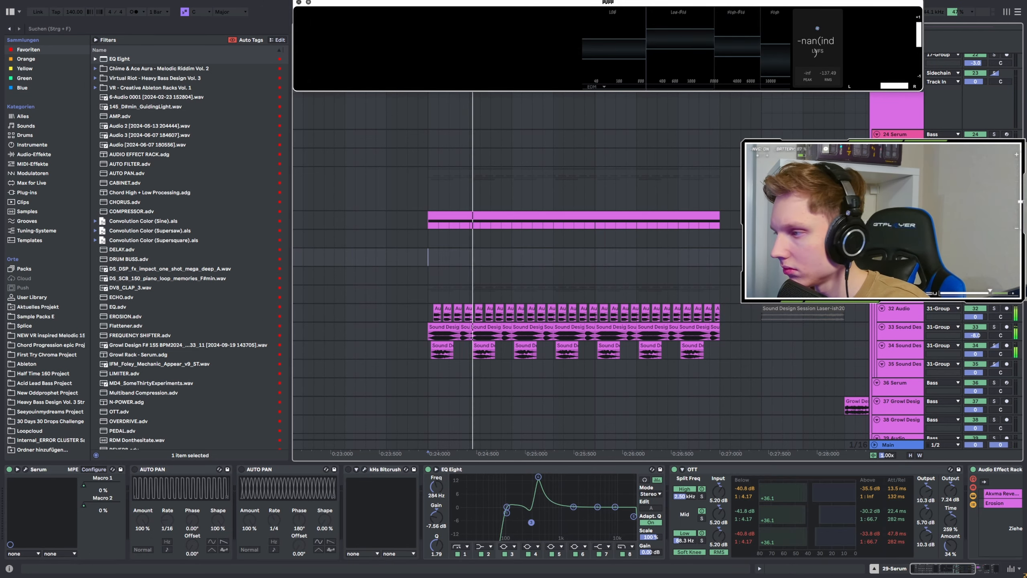
pyautogui.scroll(-3, 439, 229)
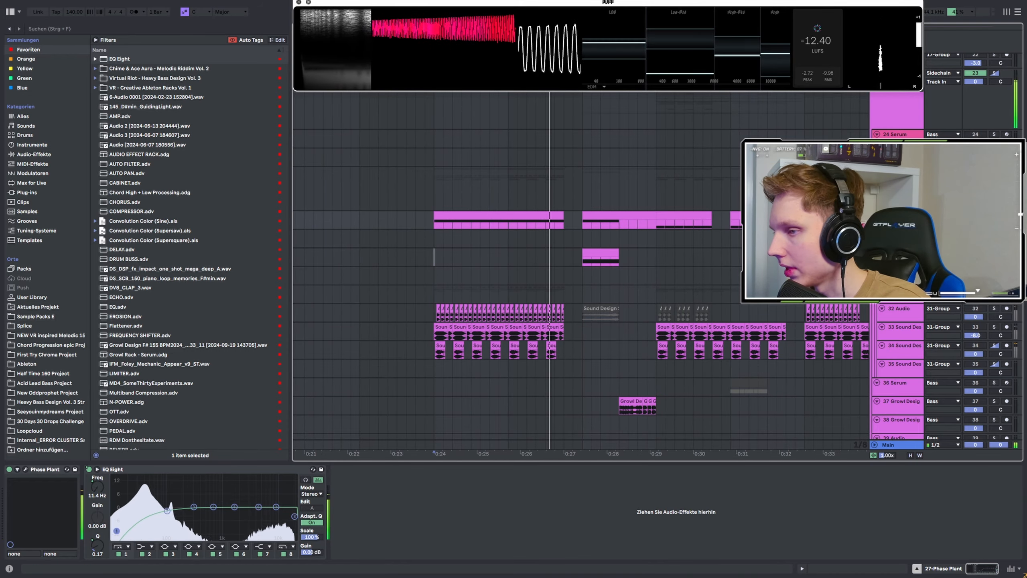
pyautogui.press('space')
pyautogui.click(579, 224)
pyautogui.press('space')
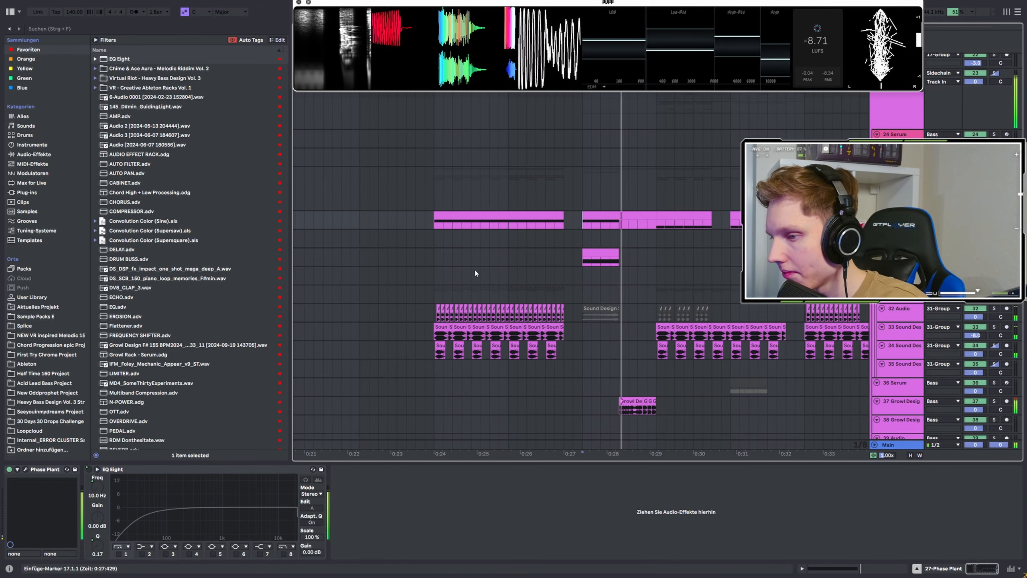
# Step: Place the insert marker at bar 17 (0:27) on the 30 Serum track and play the section from there
pyautogui.scroll(-3, 559, 304)
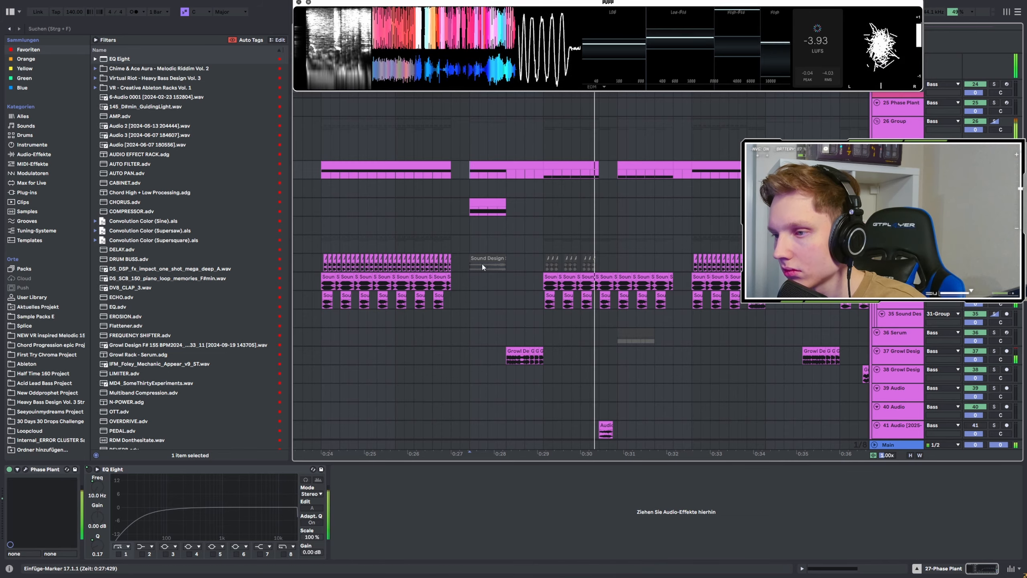
pyautogui.click(472, 231)
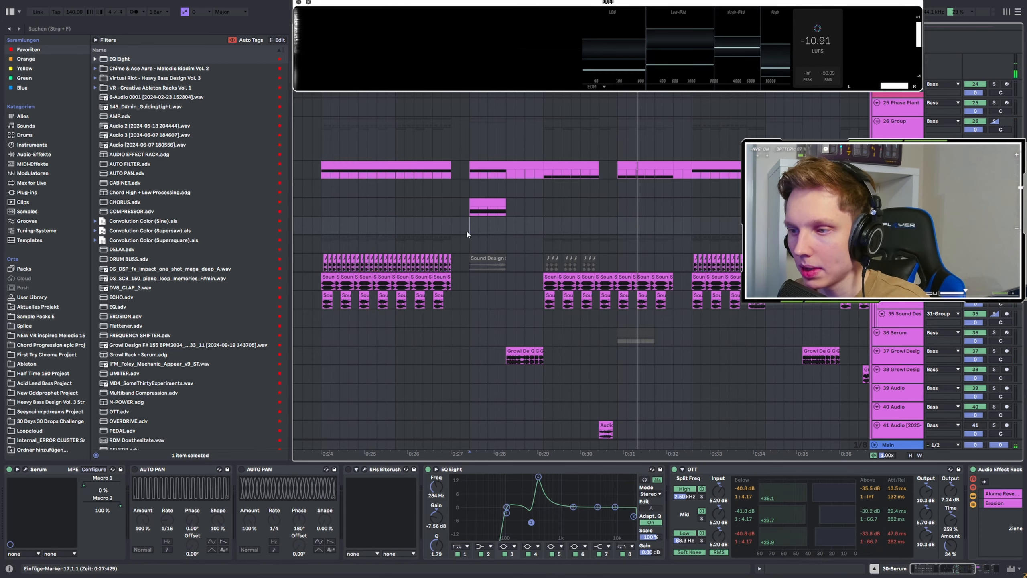
pyautogui.press('space')
pyautogui.press('space')
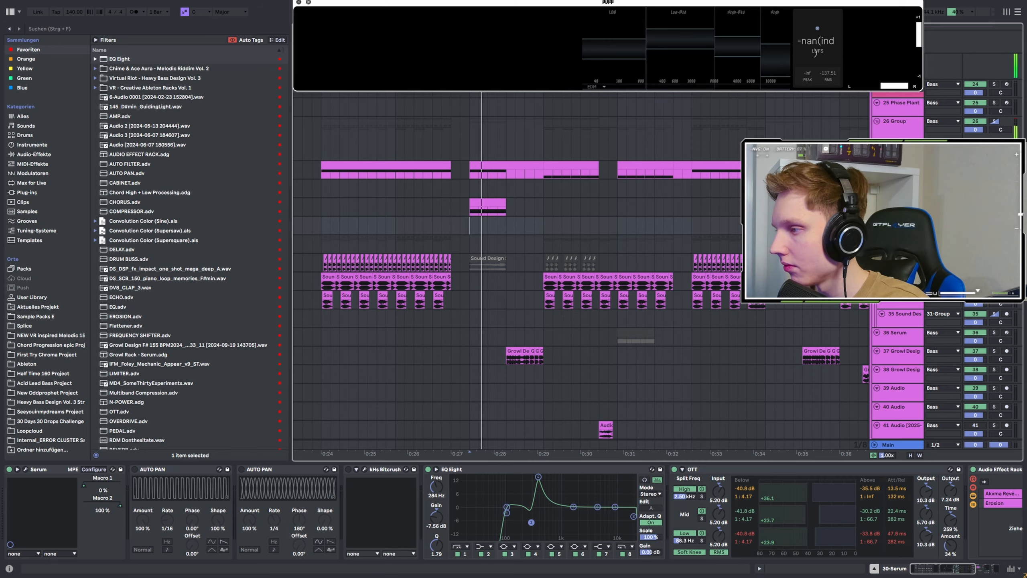
# Step: Open the Serum instrument of the 29 Serum track and move its window clear of the device chain
pyautogui.click(25, 470)
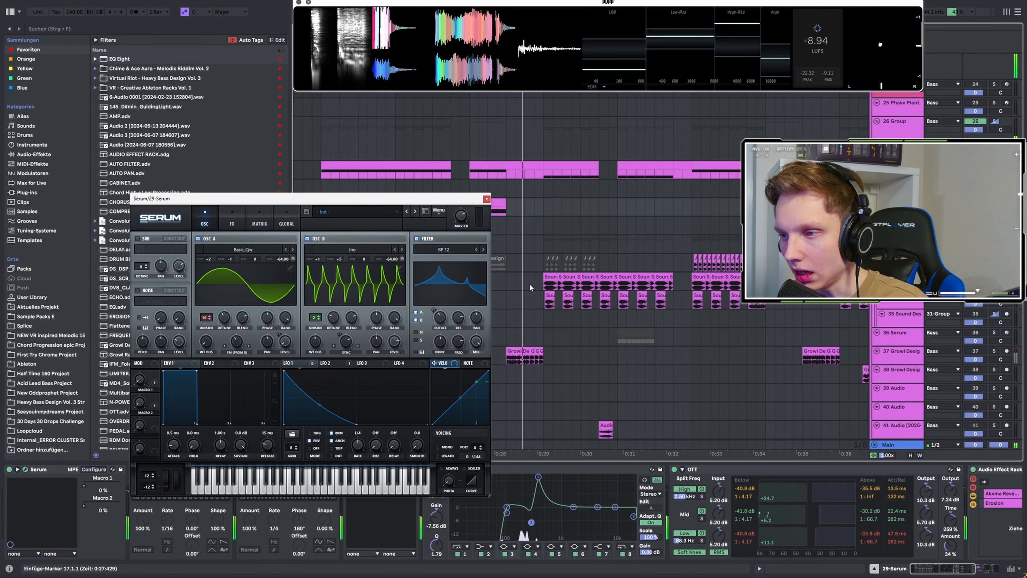
pyautogui.moveTo(303, 198); pyautogui.dragTo(632, 212)
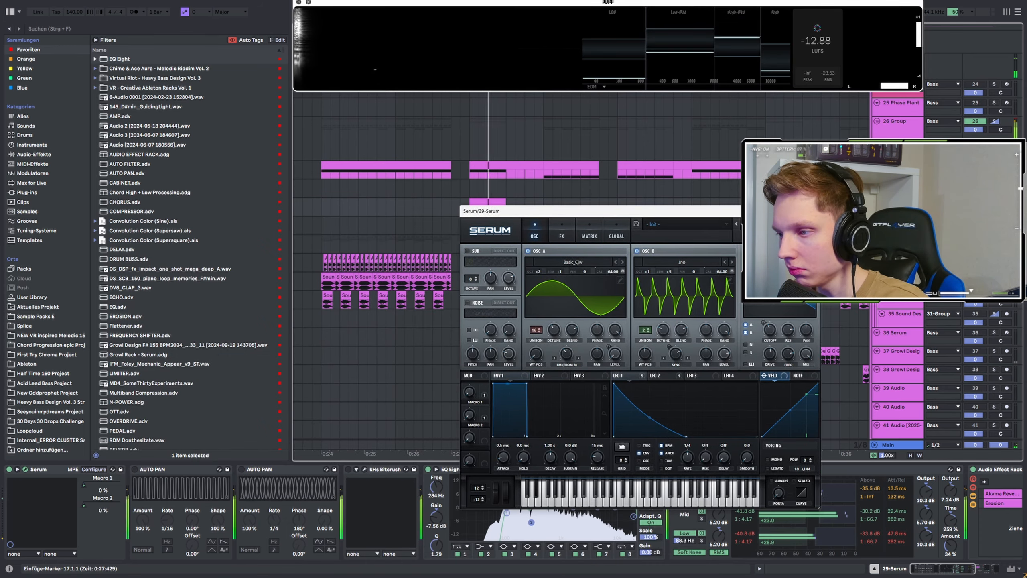
pyautogui.moveTo(720, 213); pyautogui.dragTo(524, 179)
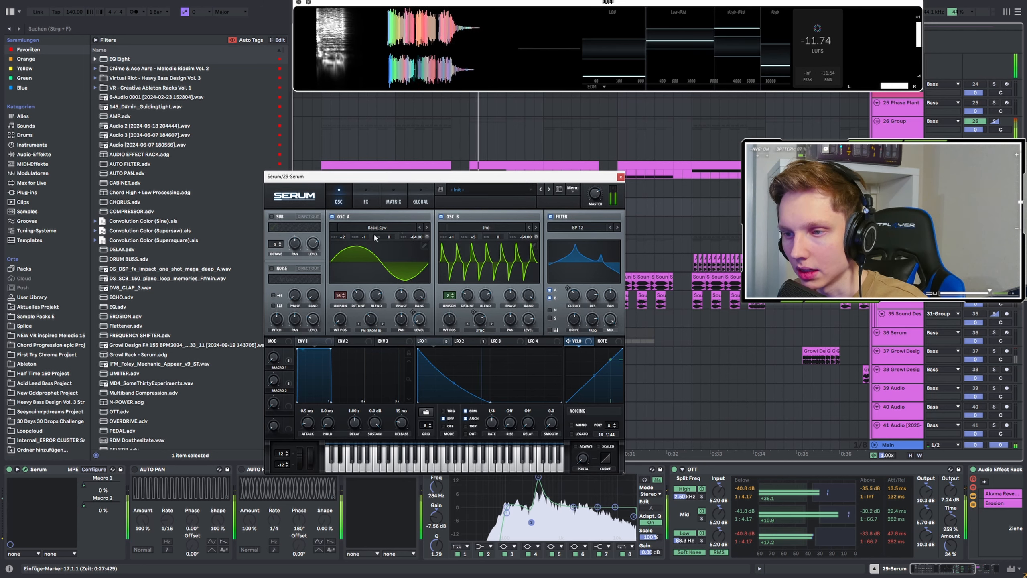
# Step: Switch Serum's oscillators B and A off individually during playback to compare their sounds, and re-enable both
pyautogui.click(442, 218)
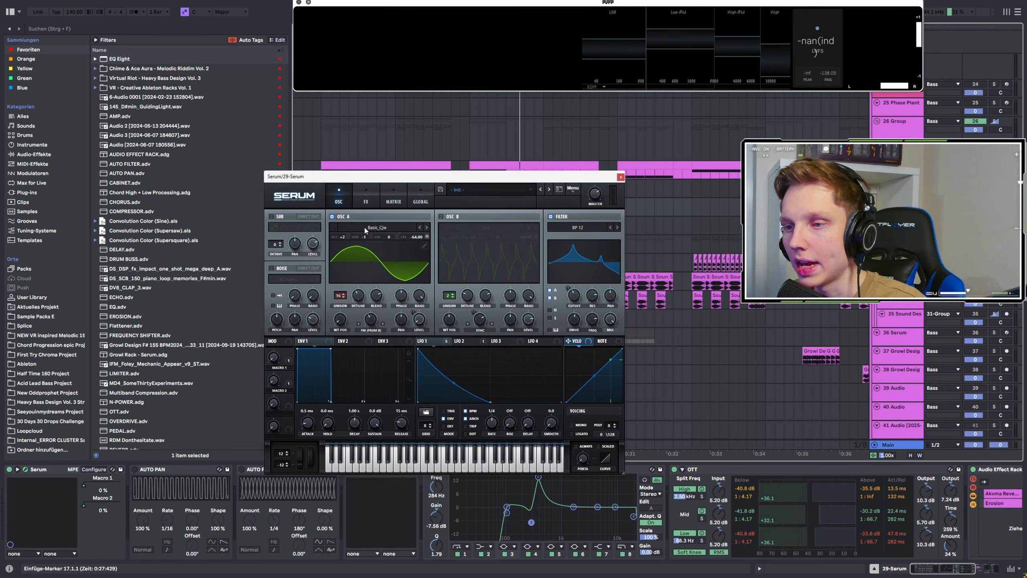
pyautogui.click(332, 217)
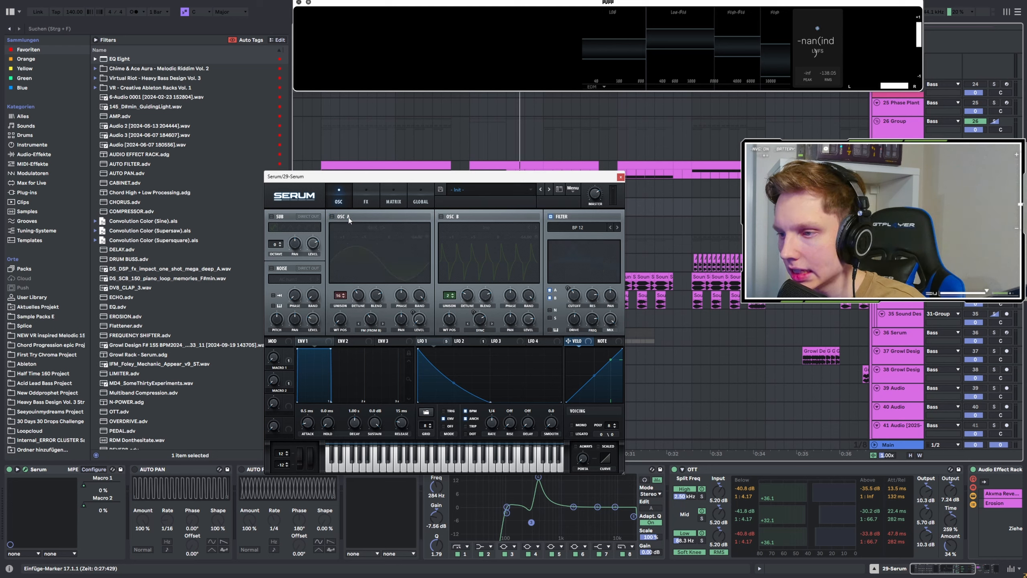
pyautogui.click(442, 217)
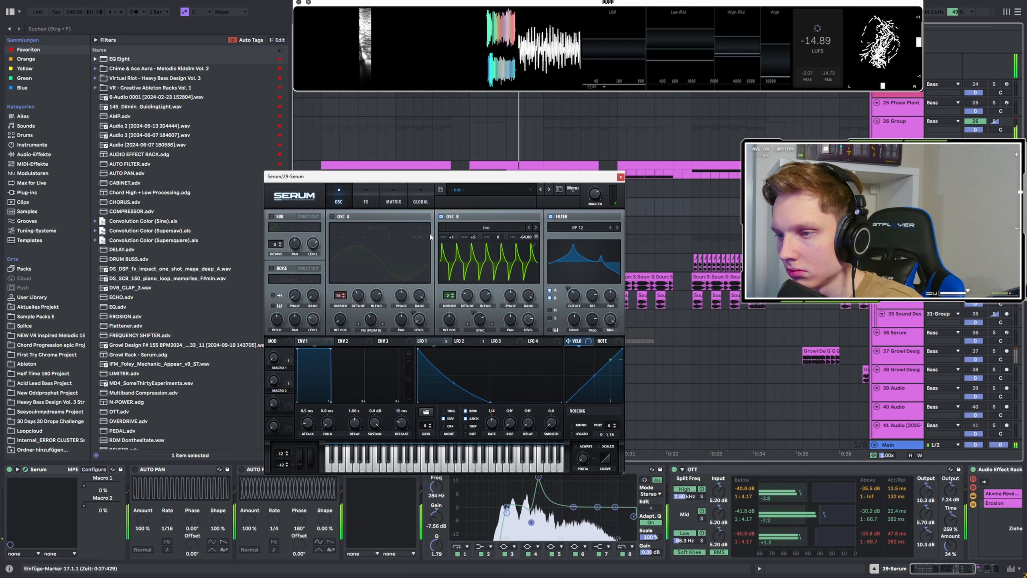
pyautogui.click(332, 217)
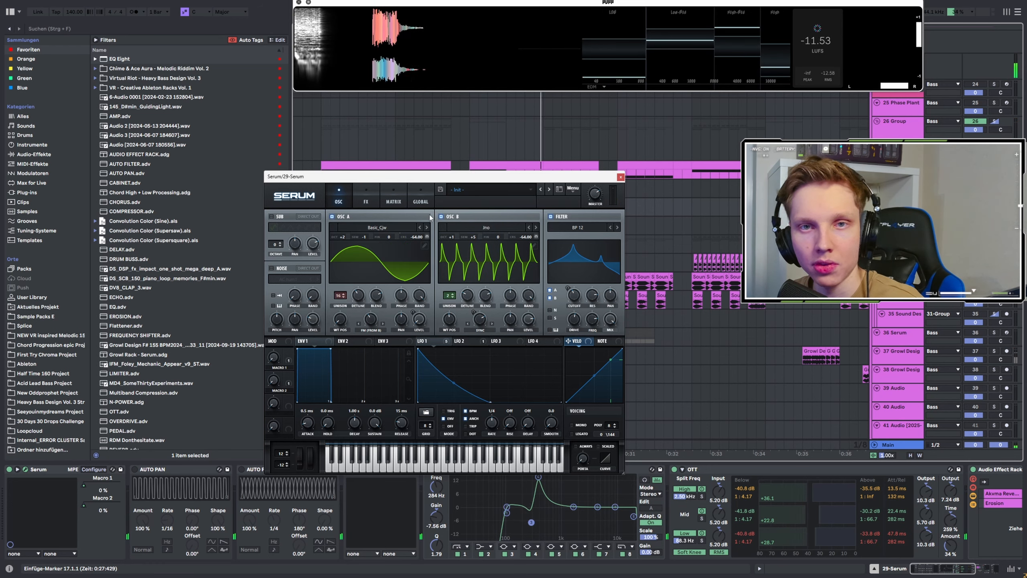
# Step: View Serum's FX page, close the synth, and examine the Akvma Reverb and Erosion chains in the track's Audio Effect Rack
pyautogui.click(366, 198)
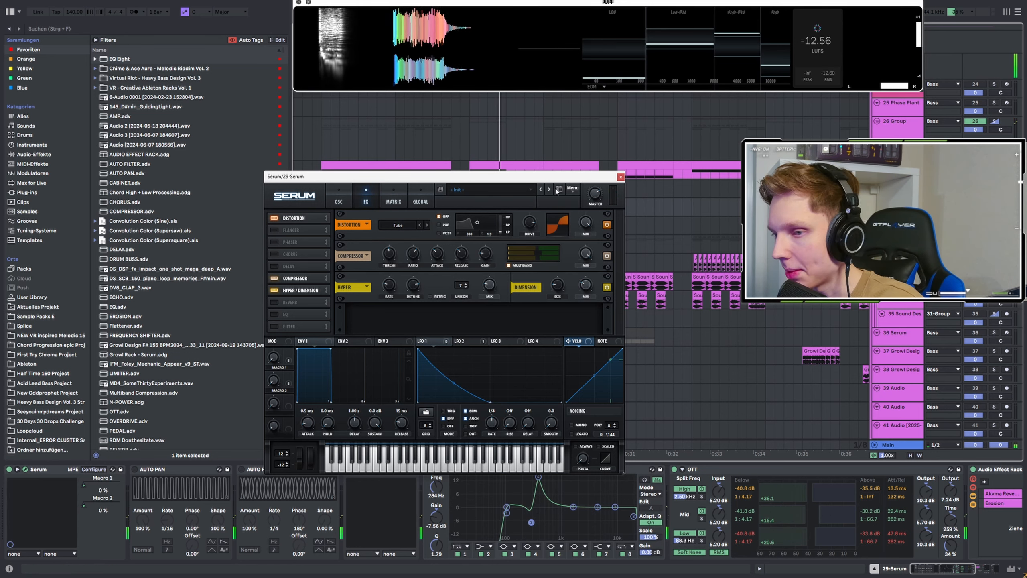
pyautogui.click(620, 176)
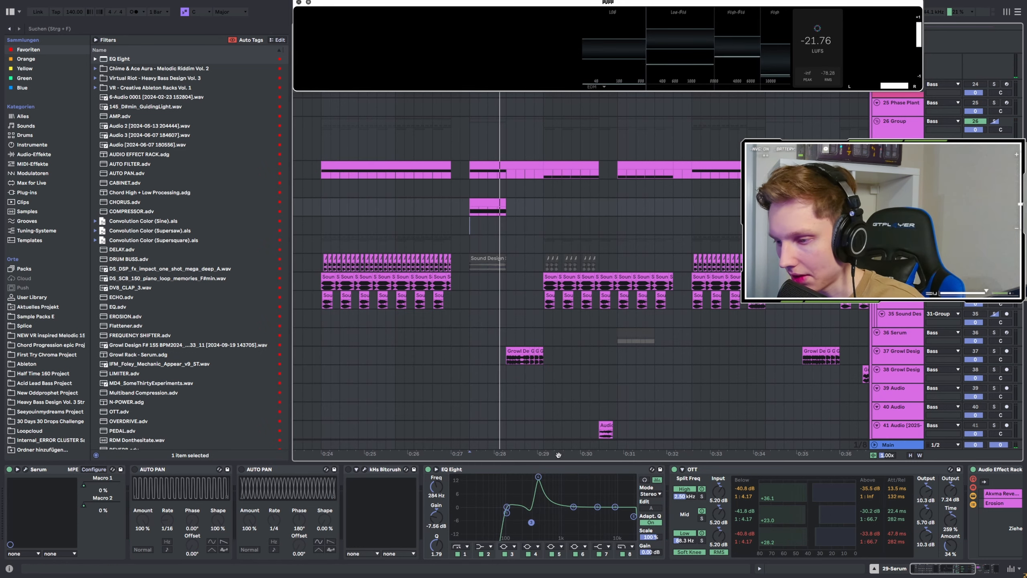
pyautogui.hscroll(10, 687, 518)
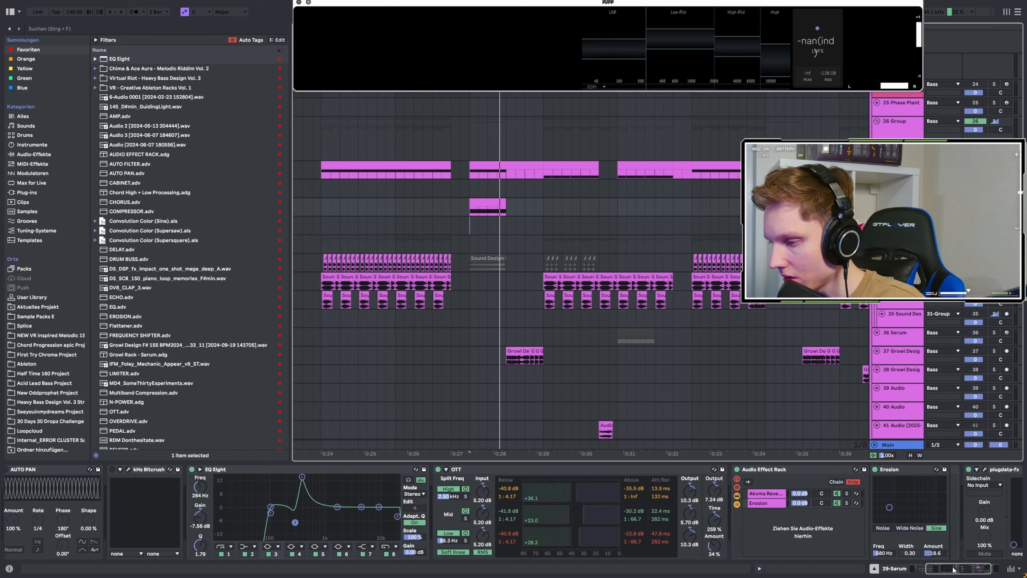
pyautogui.click(652, 493)
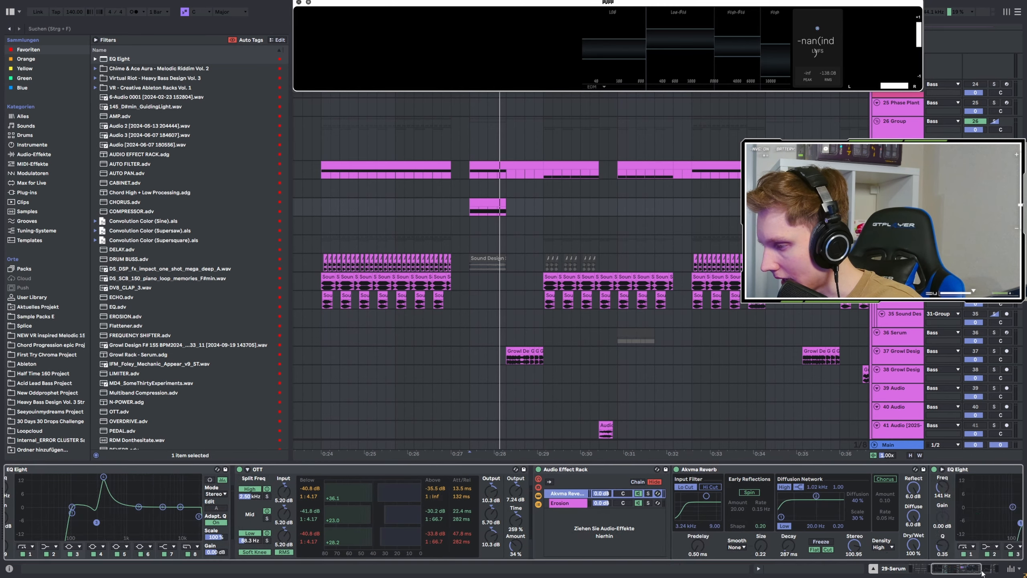
pyautogui.click(406, 505)
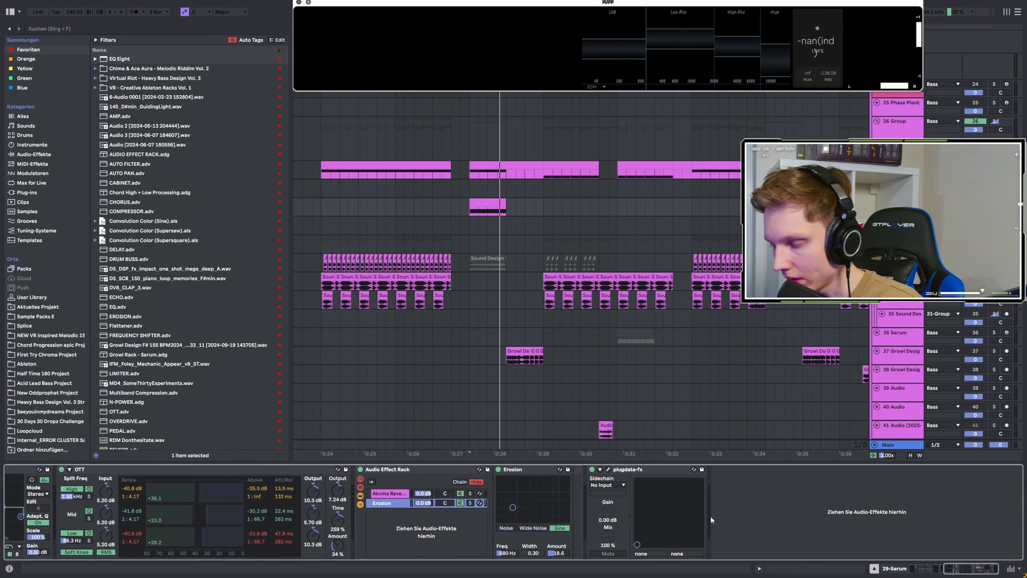
# Step: View the plugdata-fx device's N-SPEC COMP LITE patch on the 29 Serum track and replay the section from bar 17
pyautogui.click(608, 470)
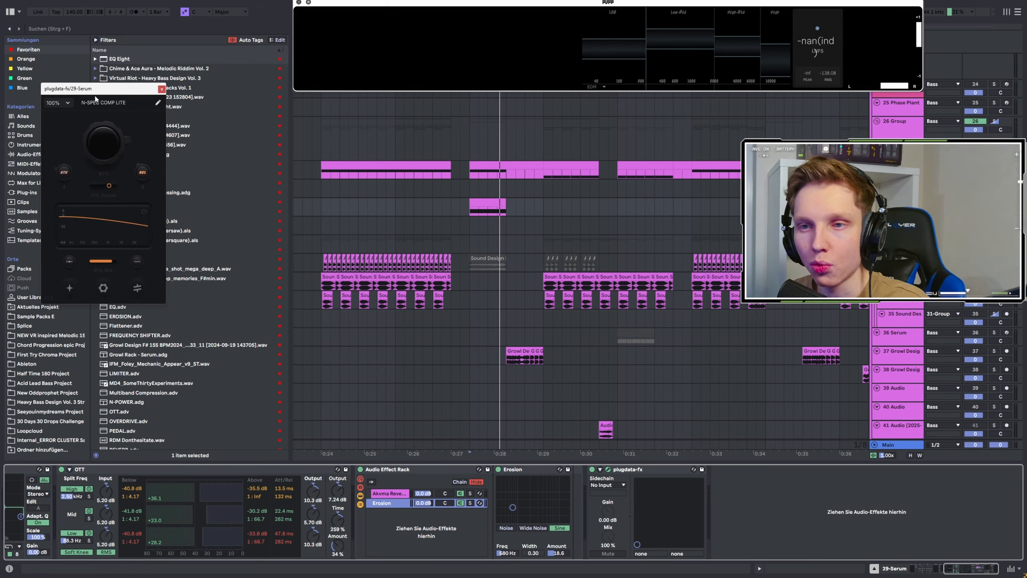
pyautogui.press('space')
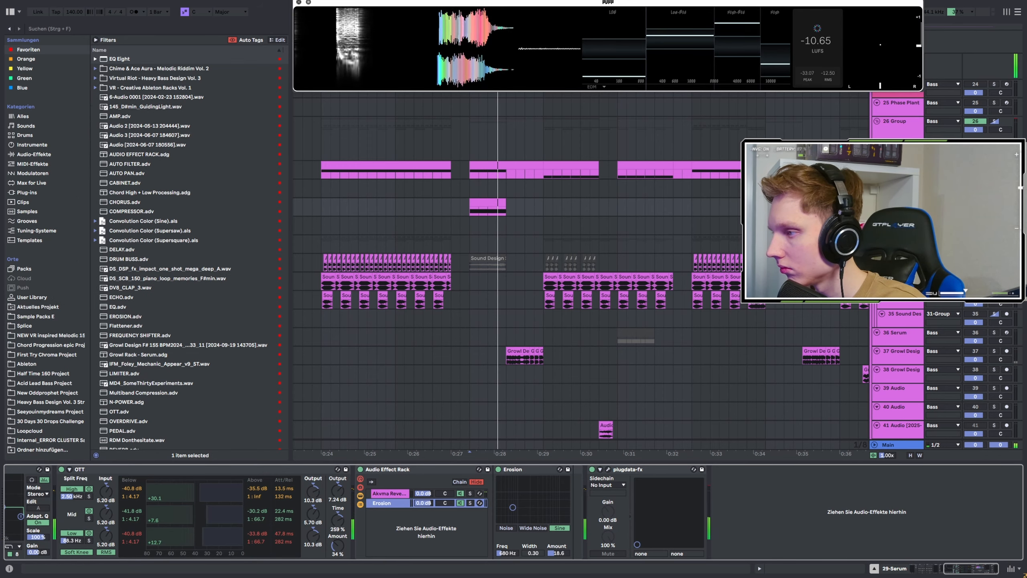
pyautogui.click(470, 225)
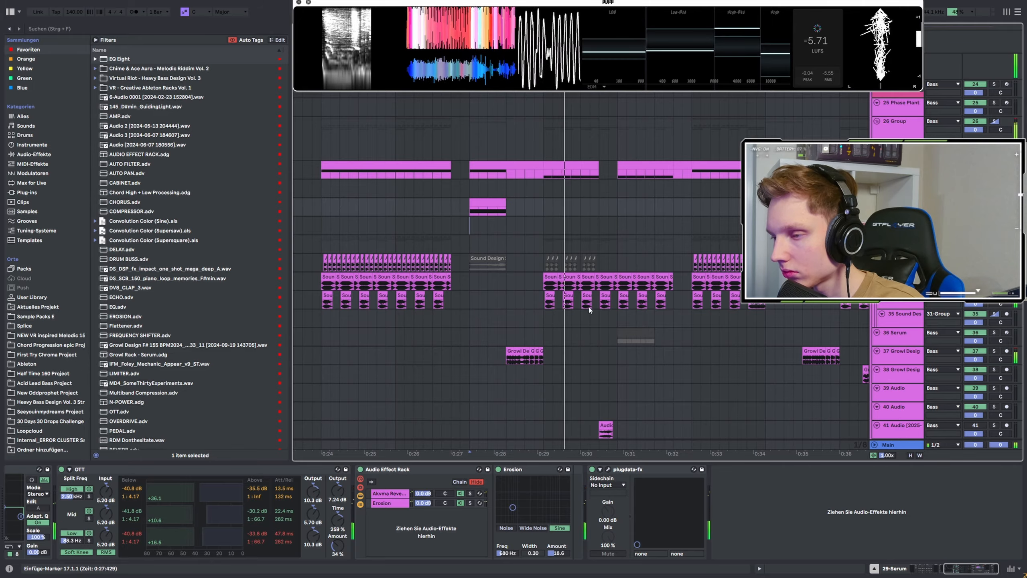
# Step: Play the growl clips from 0:28, briefly soloing the 37 Growl Design track to hear them alone
pyautogui.click(506, 324)
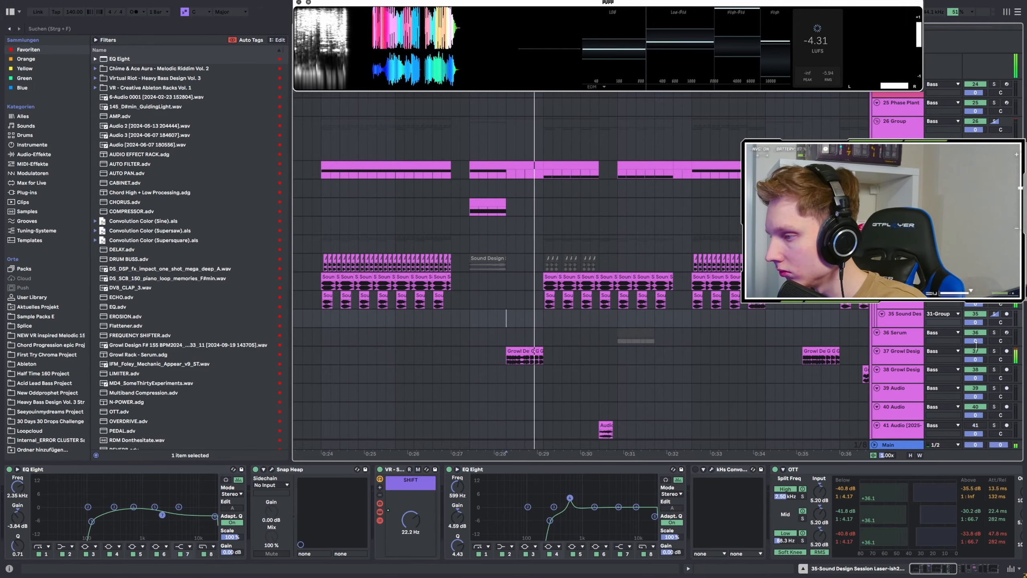
pyautogui.click(994, 352)
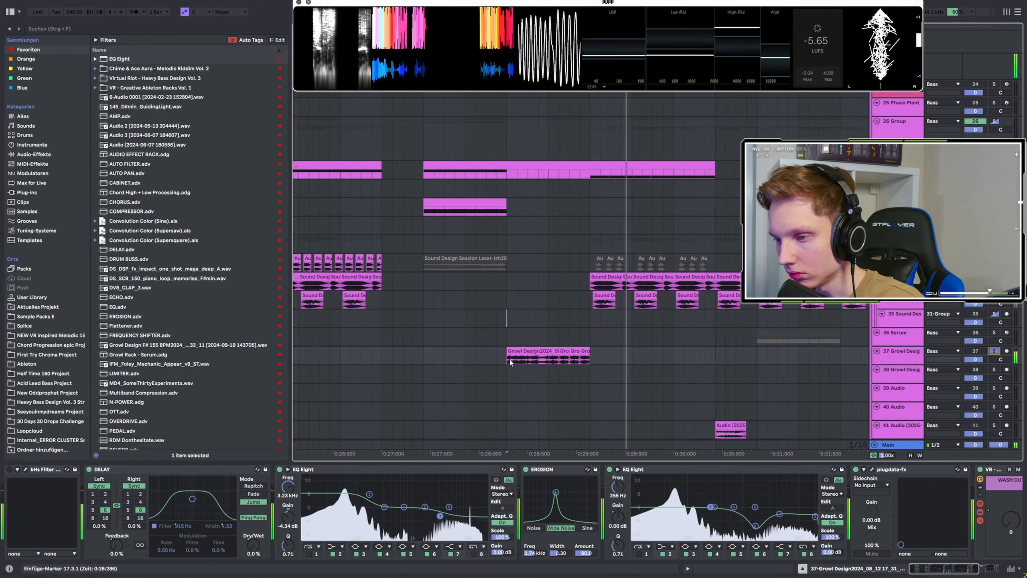
pyautogui.click(996, 353)
pyautogui.press('space')
# Step: Place the insert marker at bar 18 (0:29) on the 32 Audio track and play the section from there
pyautogui.scroll(-2, 455, 352)
pyautogui.scroll(-2, 455, 350)
pyautogui.moveTo(400, 334); pyautogui.dragTo(484, 333)
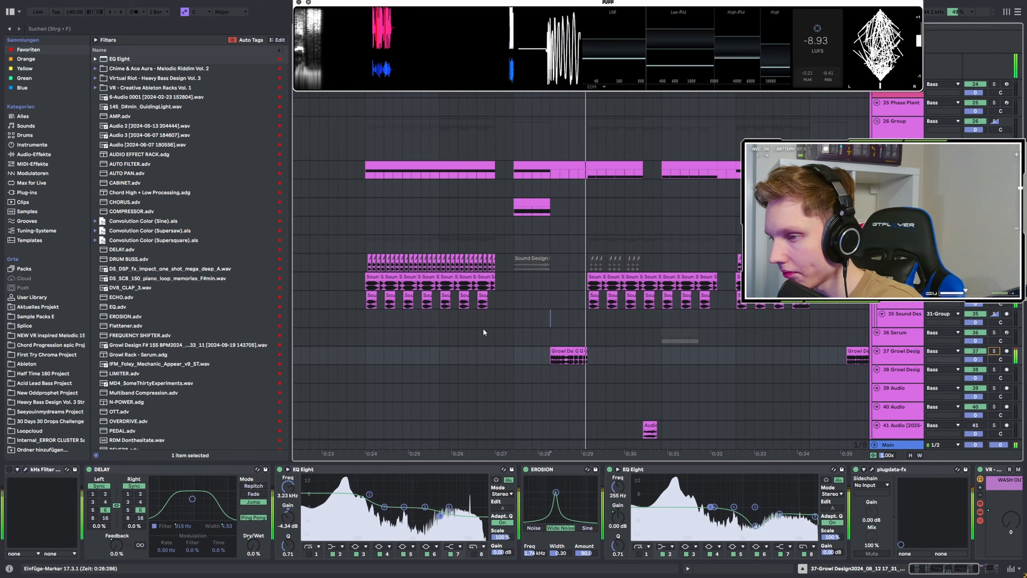
pyautogui.scroll(2, 764, 351)
pyautogui.click(367, 263)
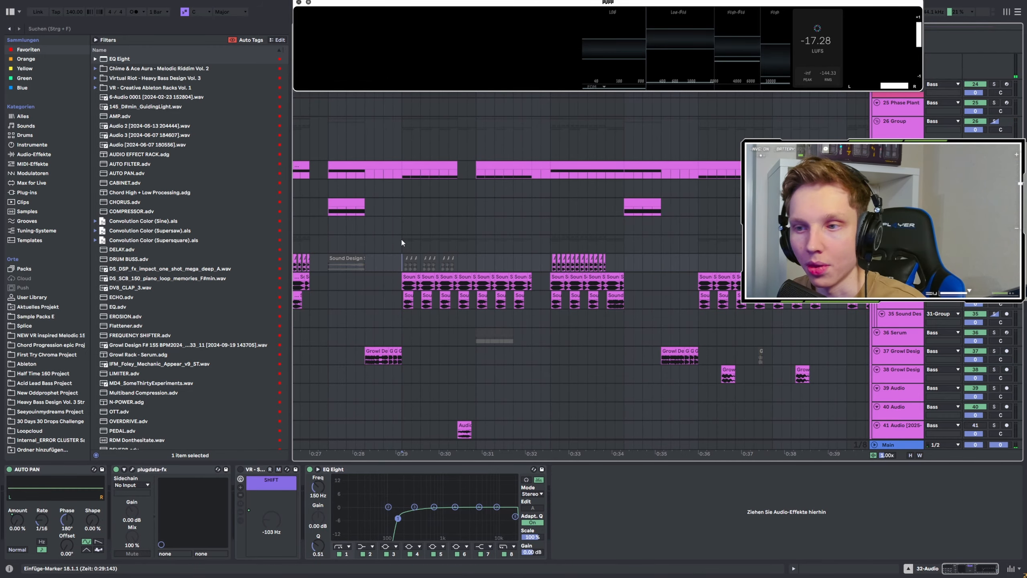
pyautogui.press('space')
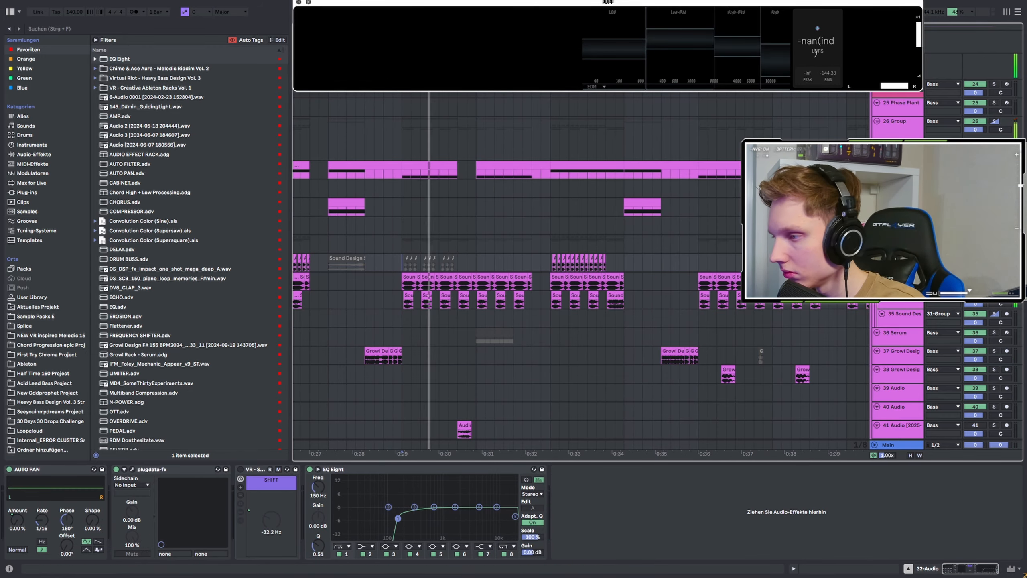
# Step: Solo the 33 Sound Design track and replay its layer from bar 18
pyautogui.click(994, 276)
pyautogui.press('space')
pyautogui.press('space')
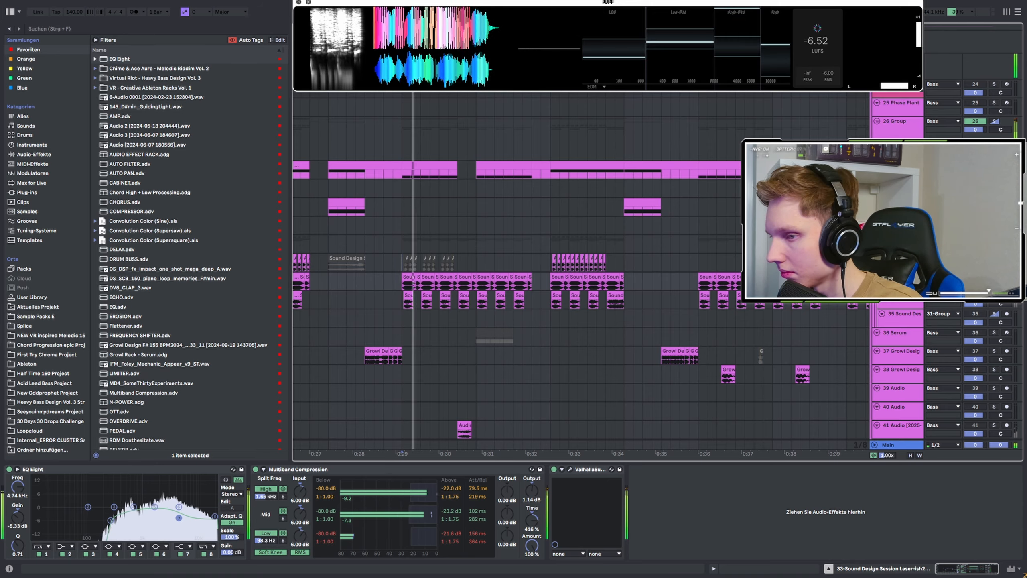
# Step: Look through the lower bass tracks, play from bar 18 at the 38 Growl Design track, and set the insert marker at 18.2.2 on track 42
pyautogui.hscroll(-10, 517, 279)
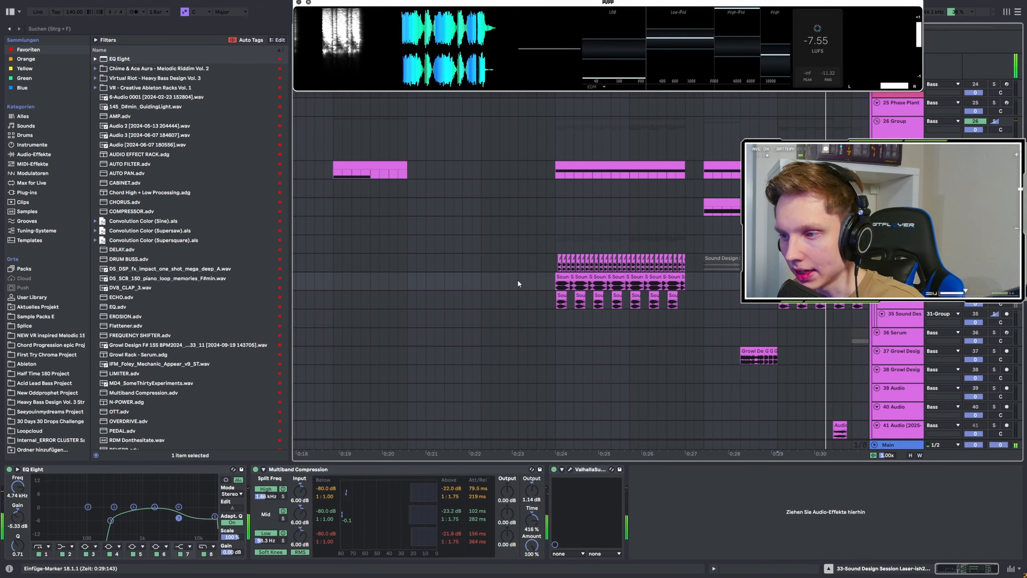
pyautogui.scroll(-4, 506, 284)
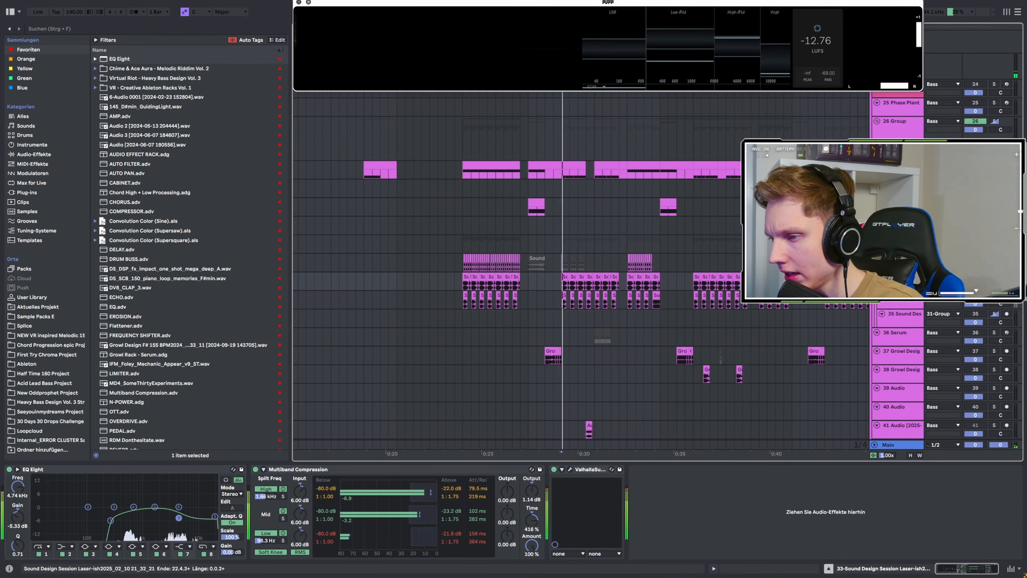
pyautogui.scroll(-4, 662, 297)
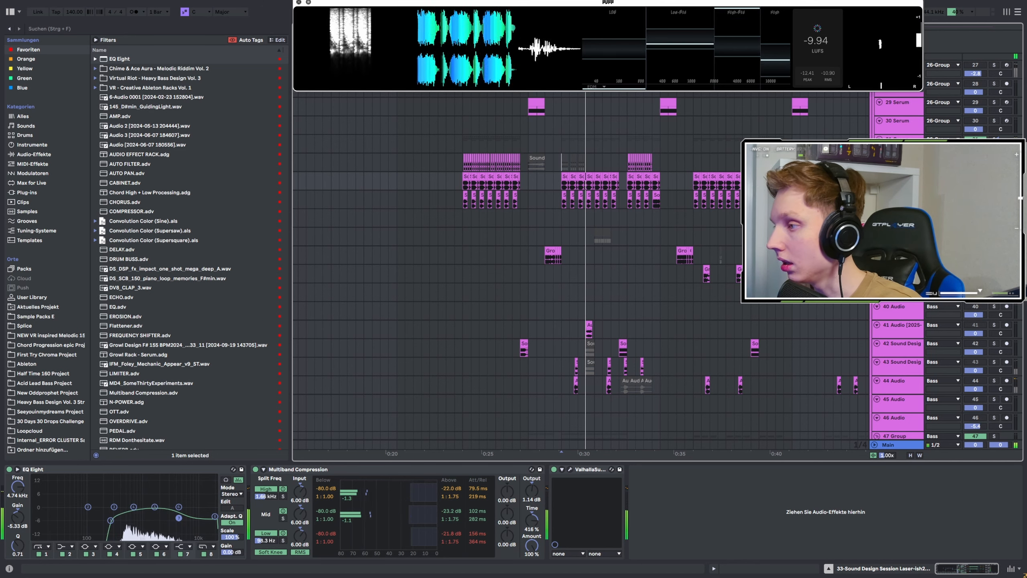
pyautogui.scroll(4, 532, 320)
pyautogui.scroll(-1, 674, 316)
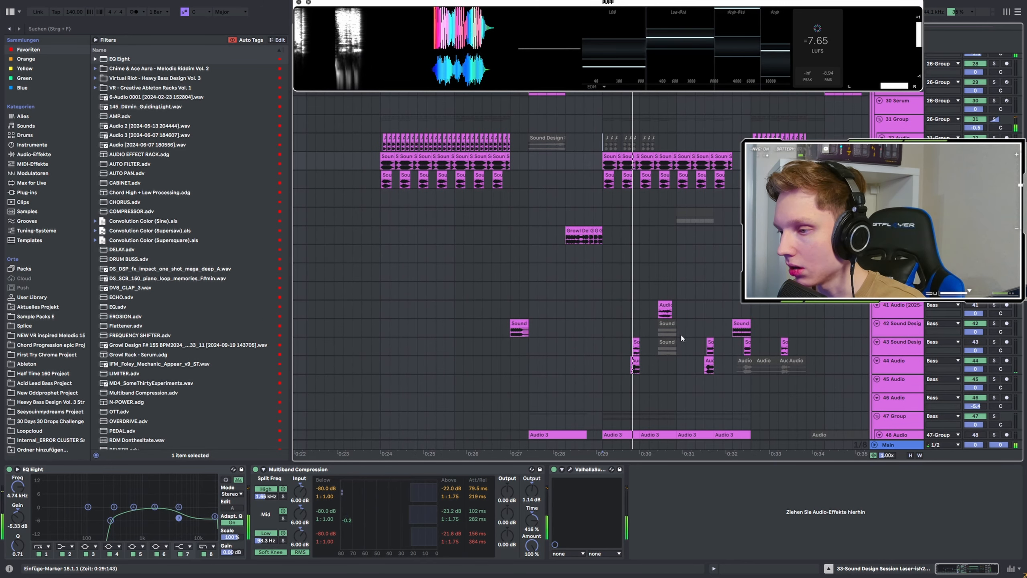
pyautogui.scroll(4, 644, 262)
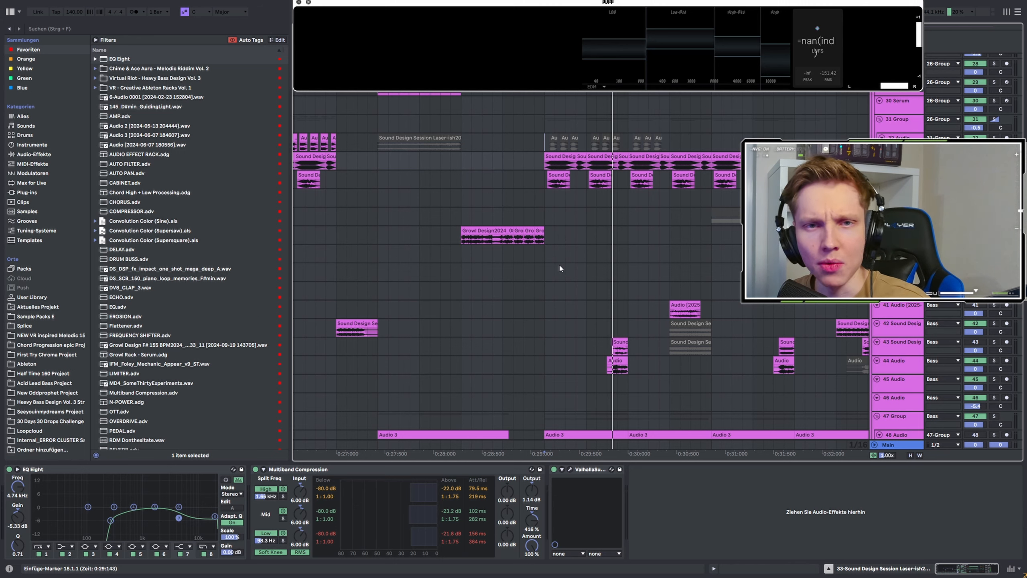
pyautogui.press('space')
pyautogui.click(545, 252)
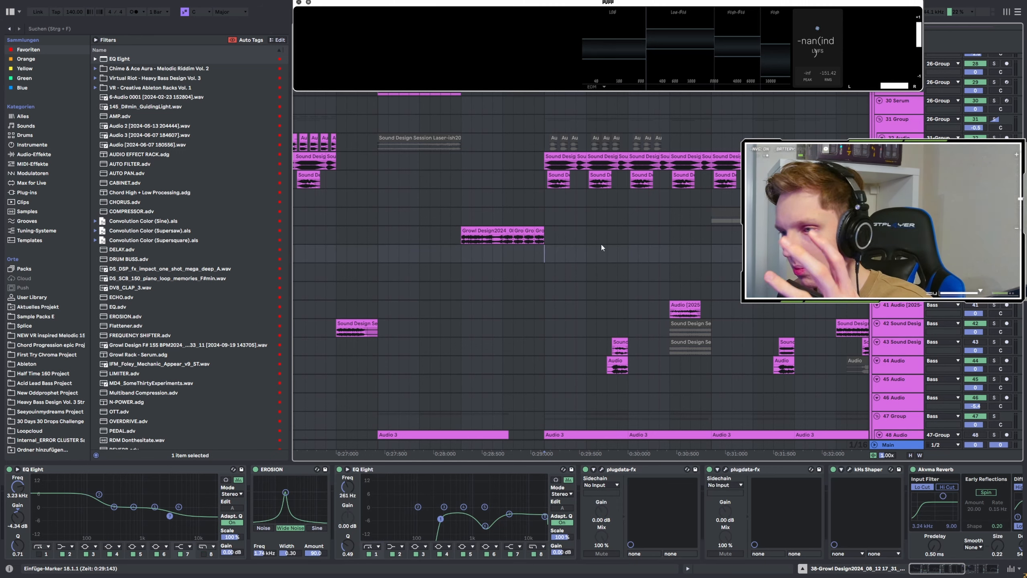
pyautogui.press('space')
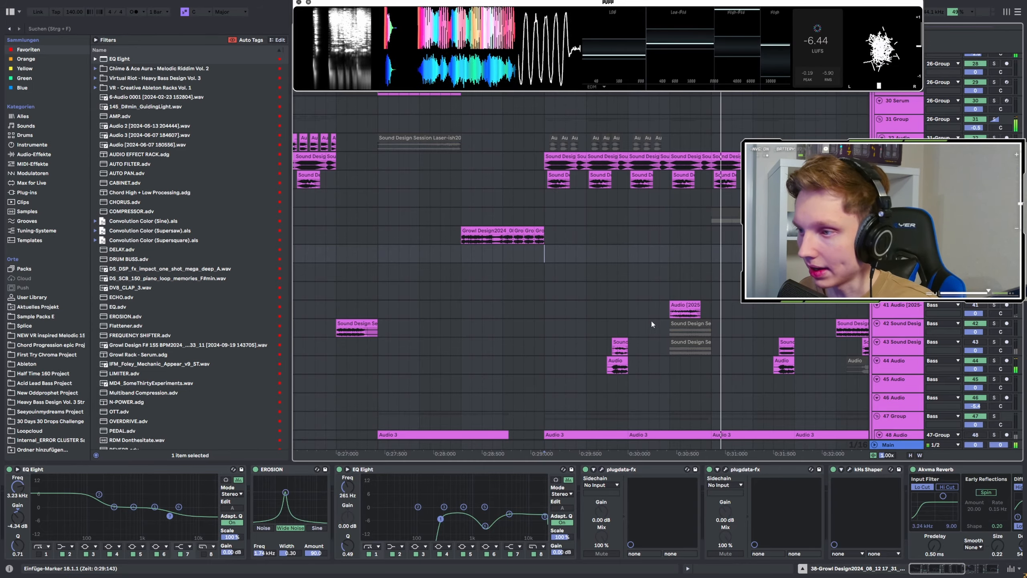
pyautogui.click(601, 321)
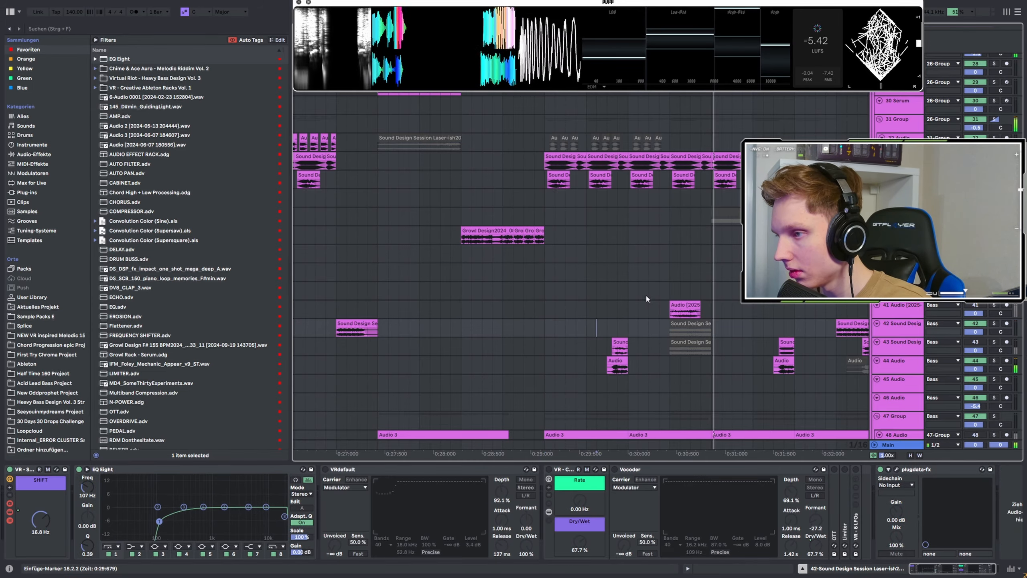
# Step: Place the insert marker at 18.4.1 and at 18.1.1 on the 39 Audio track, and play the section from bar 18
pyautogui.scroll(-3, 679, 274)
pyautogui.scroll(2, 663, 275)
pyautogui.click(669, 211)
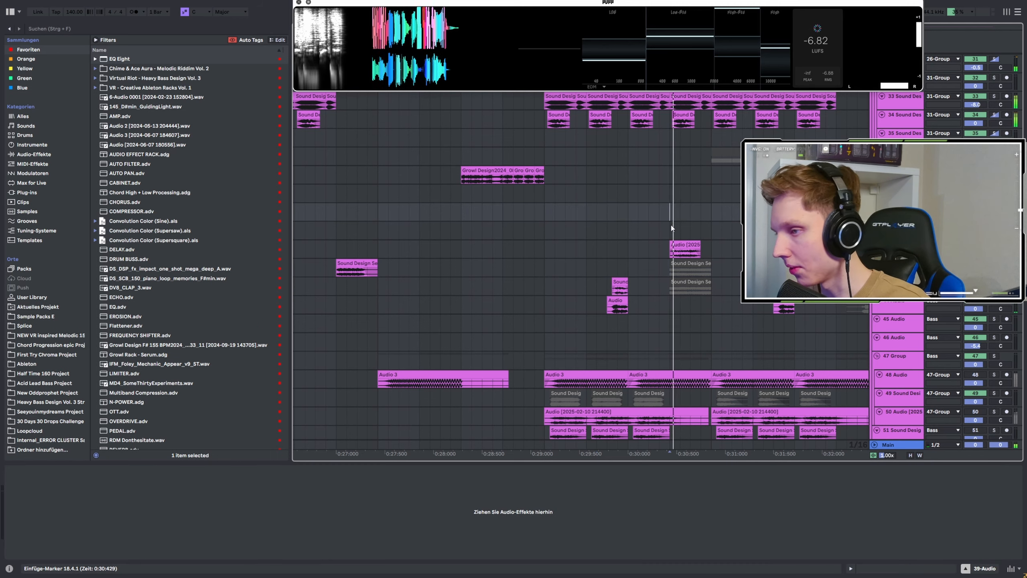
pyautogui.click(548, 212)
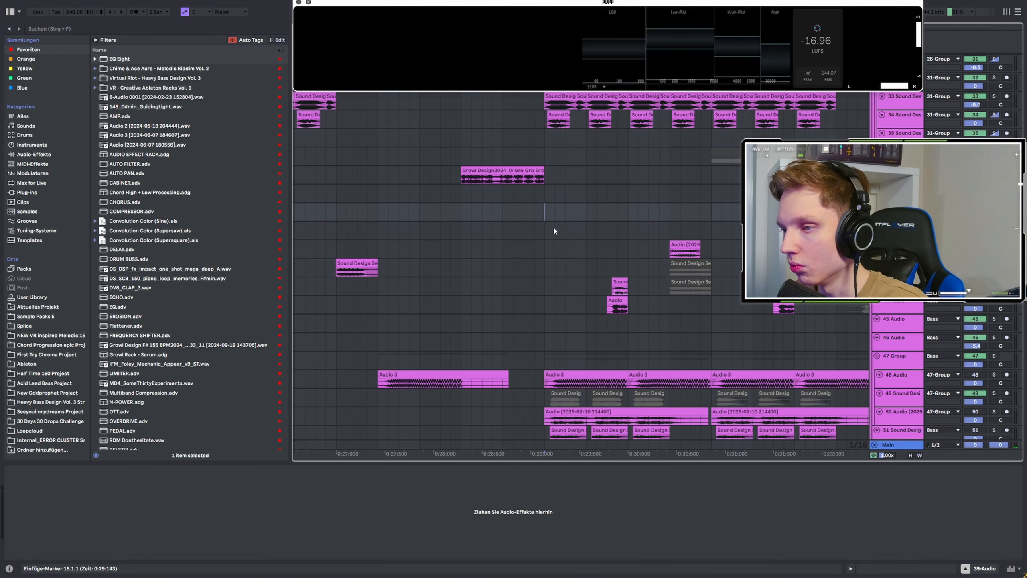
pyautogui.scroll(-2, 566, 255)
pyautogui.press('space')
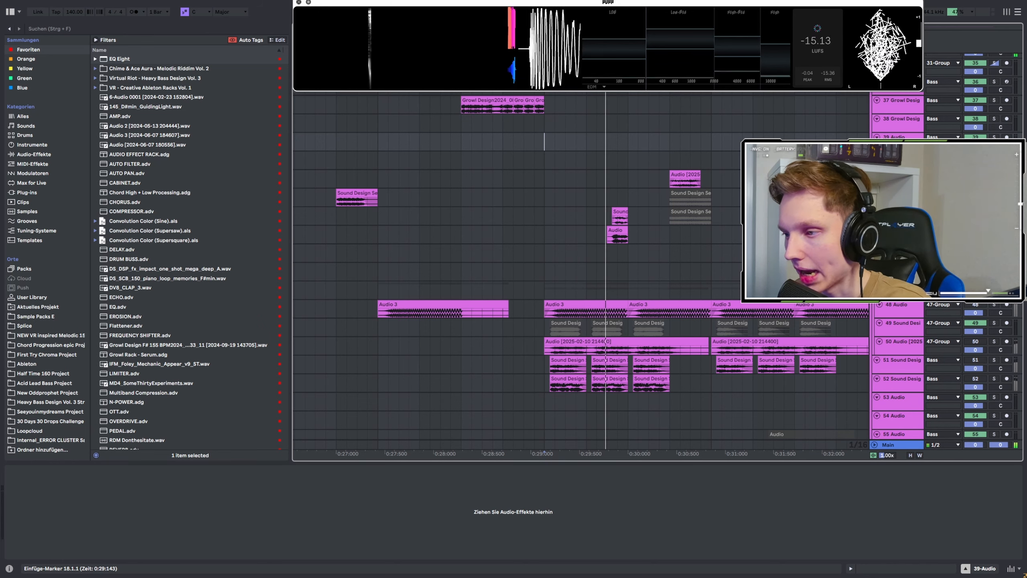
# Step: Solo the 47 Group, play its bass layers from bar 18, and enlarge its clips in the timeline
pyautogui.click(994, 285)
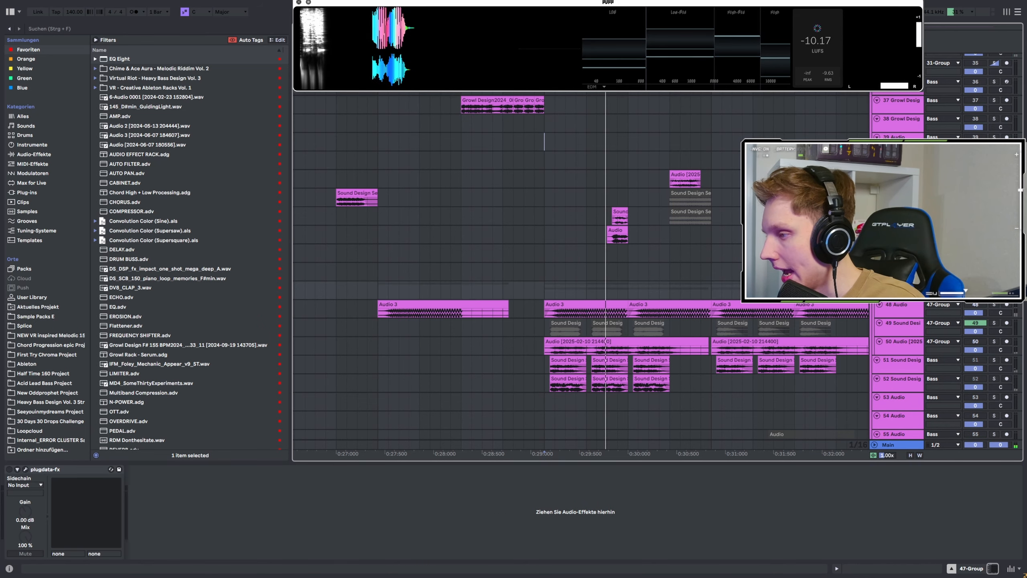
pyautogui.press('space')
pyautogui.hscroll(2, 622, 318)
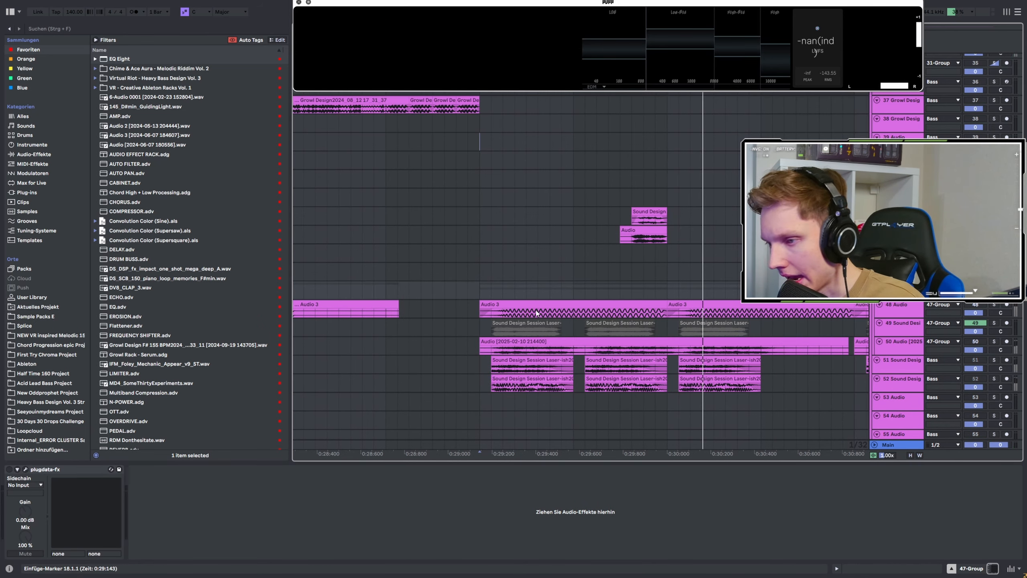
pyautogui.scroll(3, 488, 301)
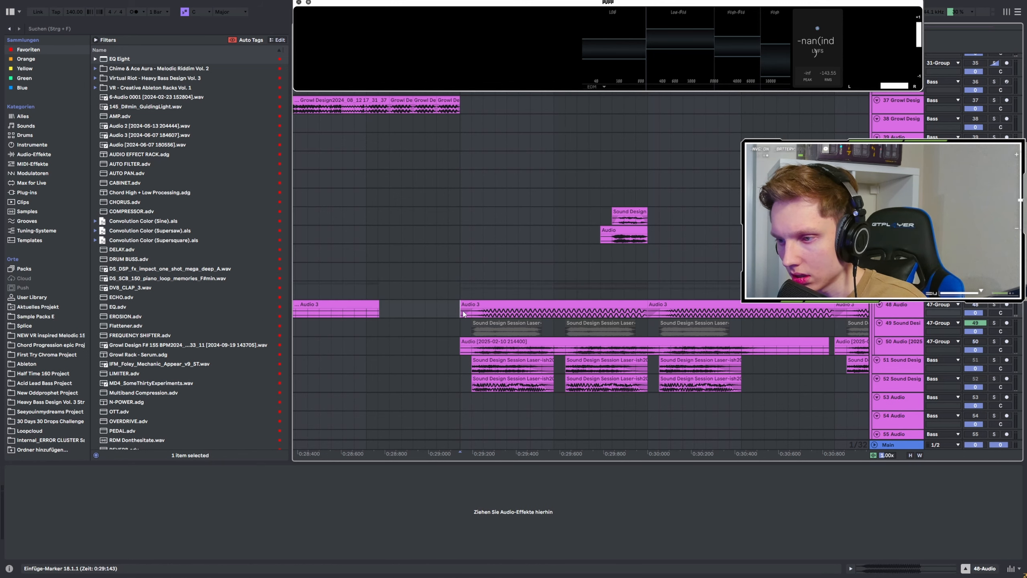
# Step: Inspect the effect chain of the 49 Sound Design track, opening and closing the kHs Filter Table plug-in window
pyautogui.click(895, 330)
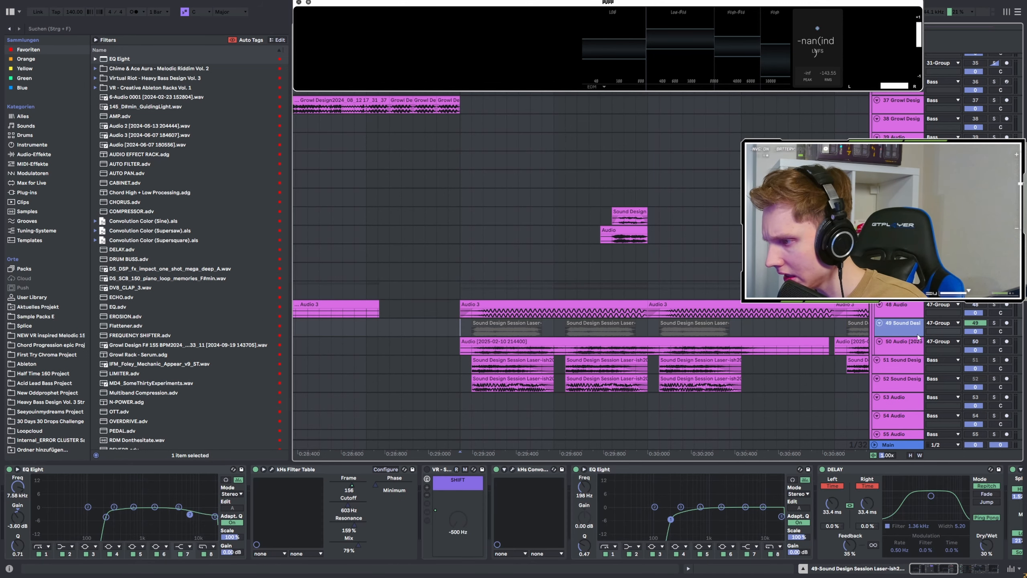
pyautogui.moveTo(944, 571); pyautogui.dragTo(1001, 570)
pyautogui.scroll(5, 858, 529)
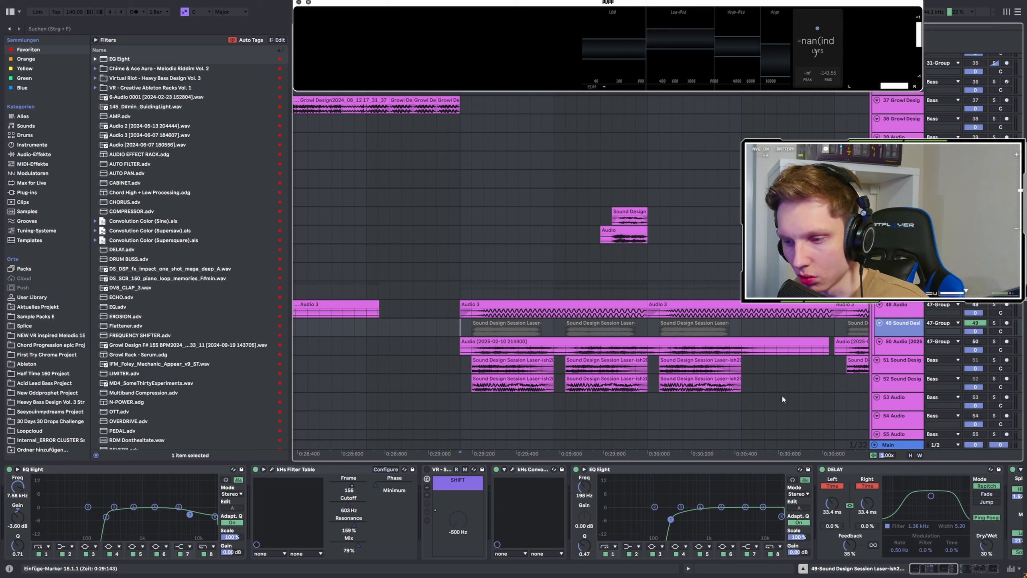
pyautogui.click(271, 469)
pyautogui.moveTo(181, 158); pyautogui.dragTo(339, 116)
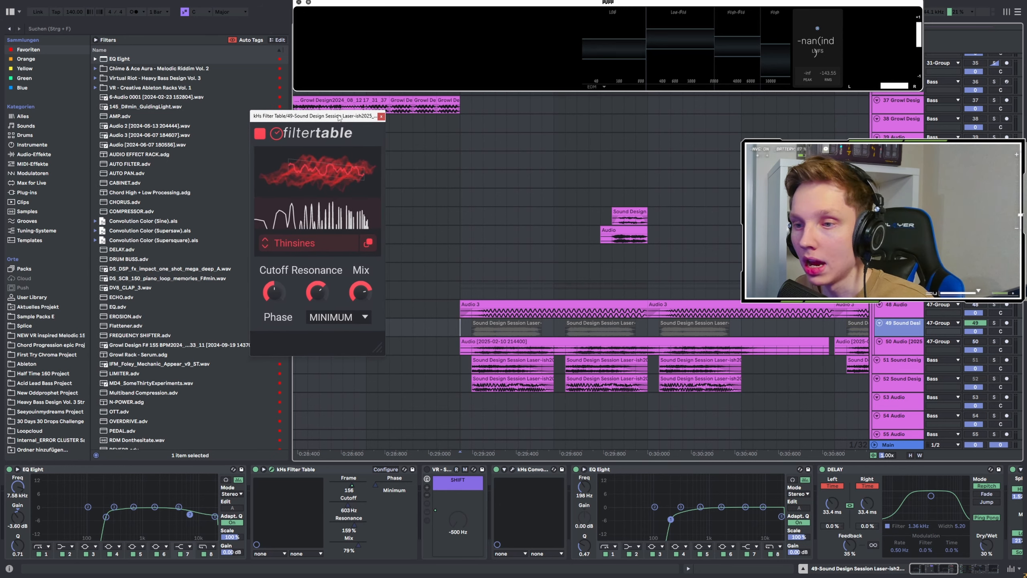
pyautogui.click(381, 116)
# Step: Show the effect chain of the 52 Sound Design track, and solo and play the short clips on the 56 Sound Design track
pyautogui.click(471, 379)
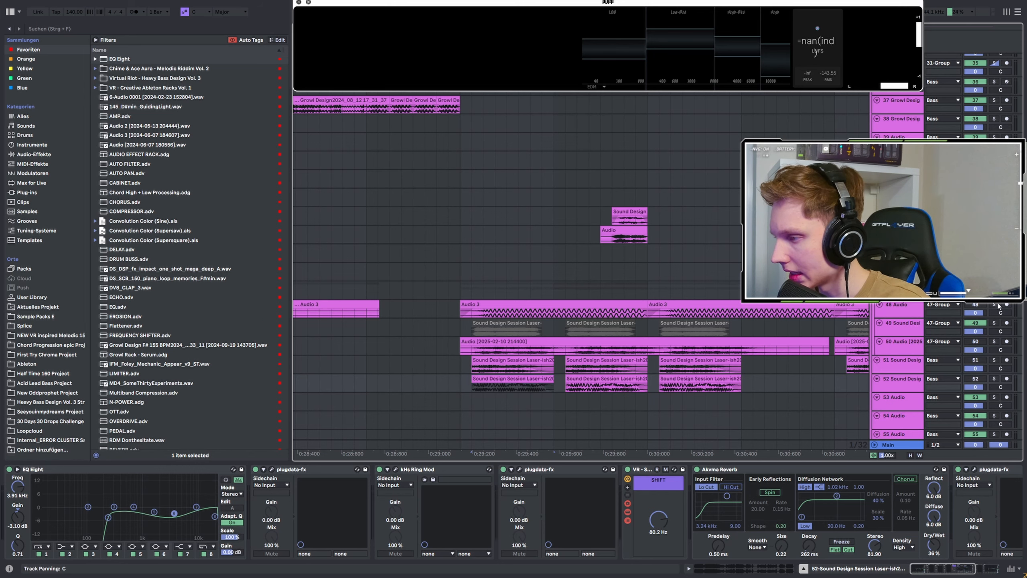
pyautogui.scroll(-5, 640, 291)
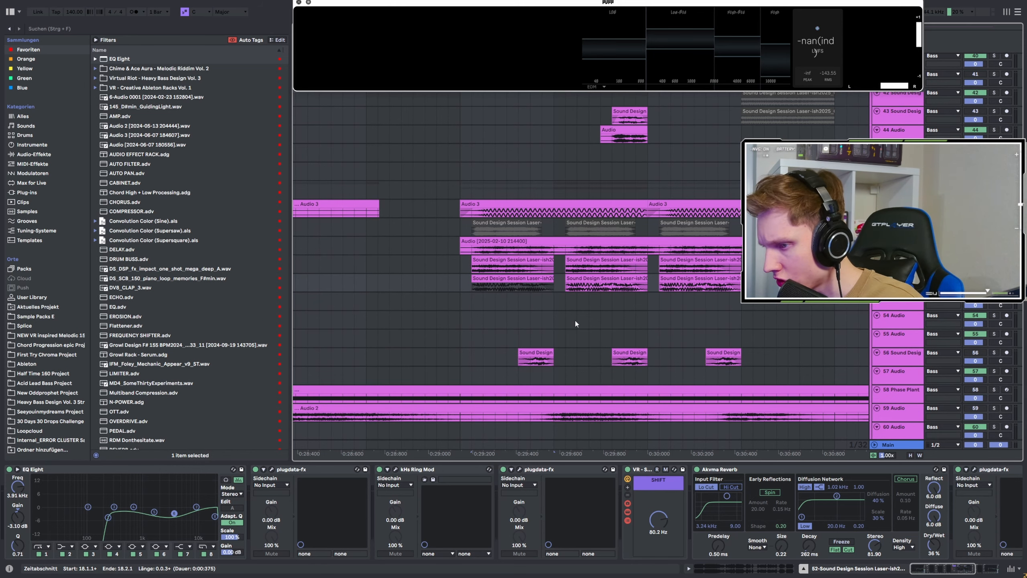
pyautogui.hscroll(-2, 575, 323)
pyautogui.click(544, 365)
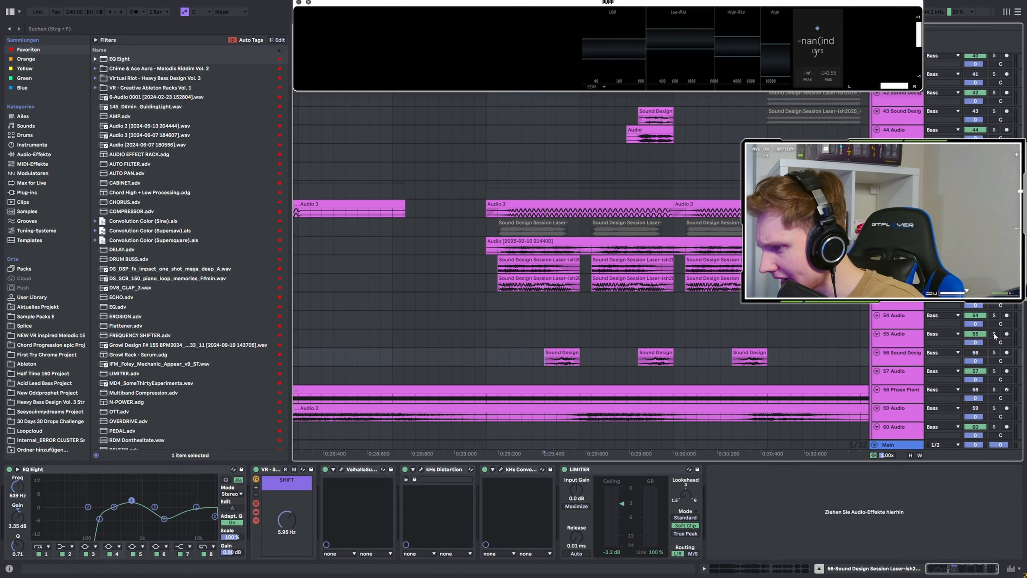
pyautogui.click(994, 352)
pyautogui.press('space')
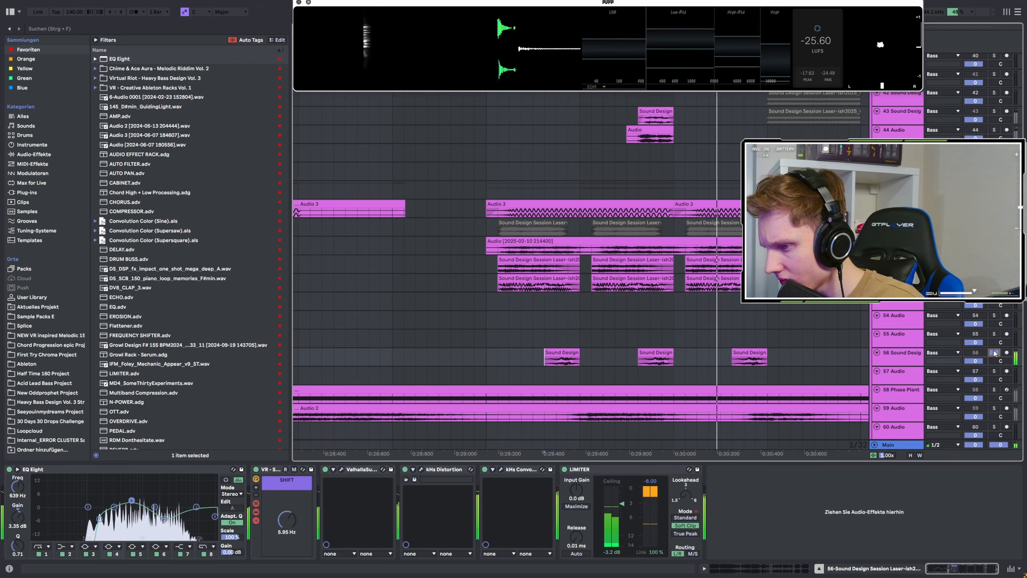
pyautogui.scroll(-3, 631, 348)
pyautogui.scroll(-4, 584, 311)
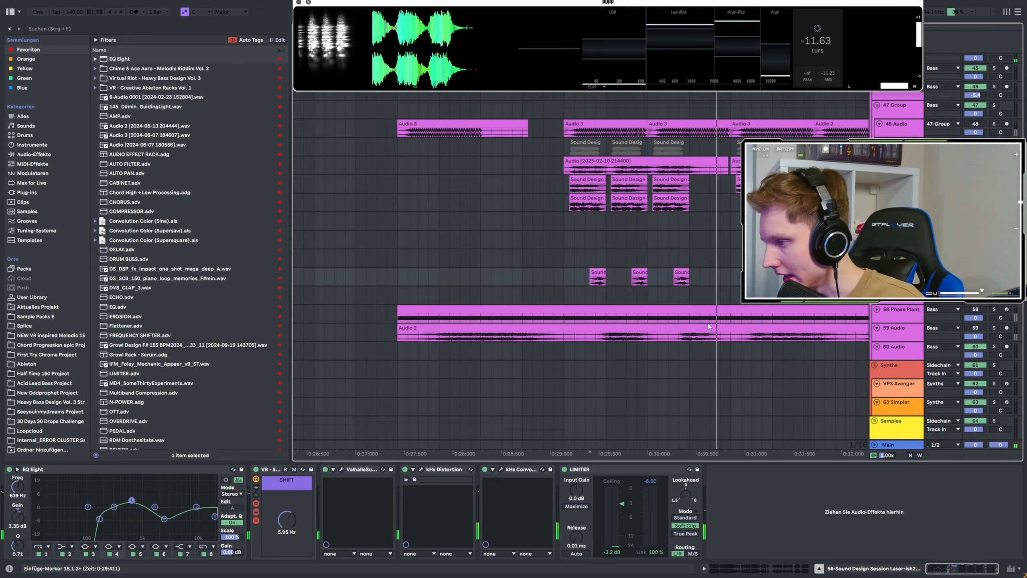
# Step: Look over the sample and bass tracks, and play the 44 Audio clip from 18.2.3
pyautogui.scroll(-4, 588, 301)
pyautogui.scroll(-3, 588, 302)
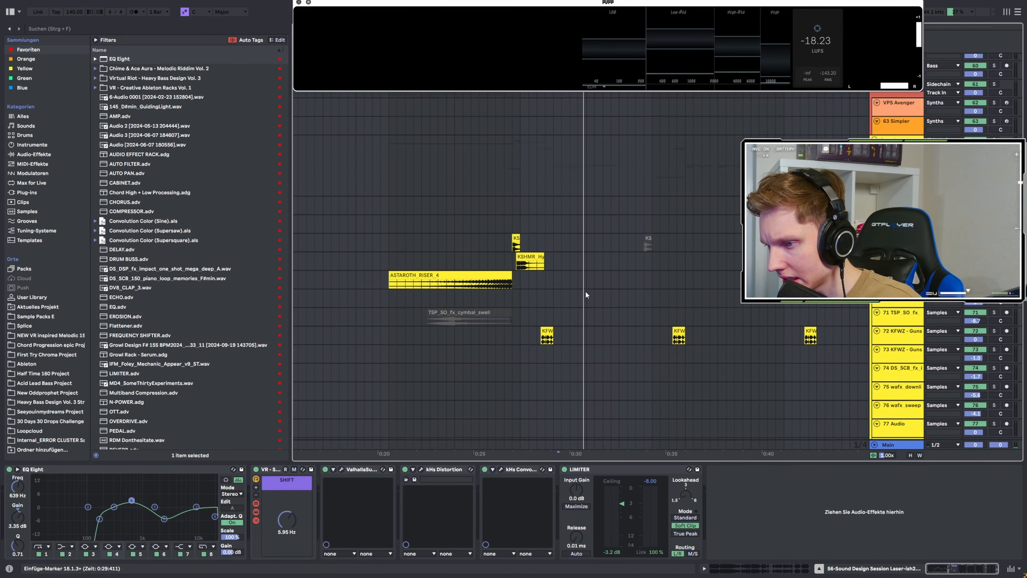
pyautogui.scroll(8, 585, 290)
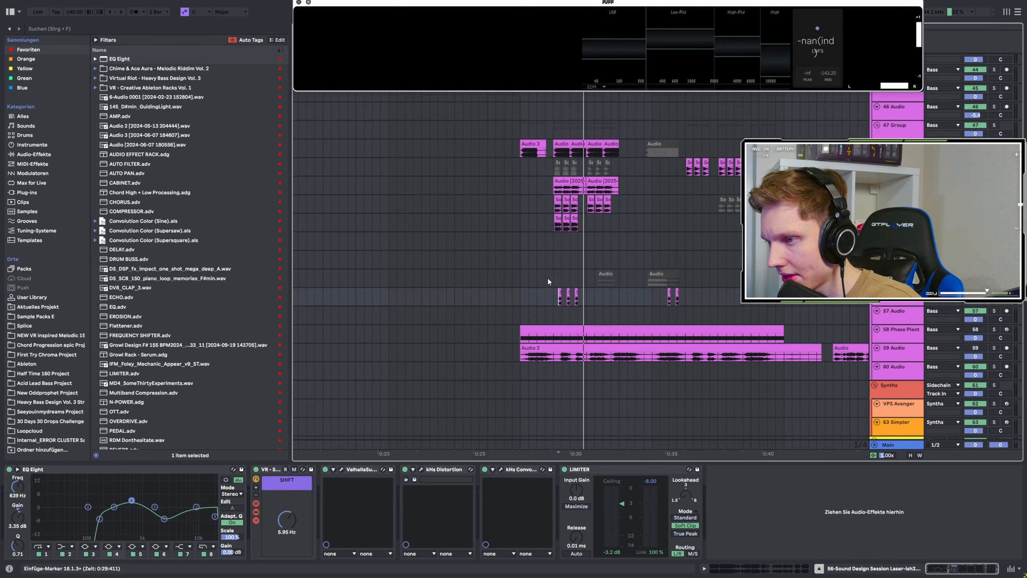
pyautogui.scroll(8, 548, 276)
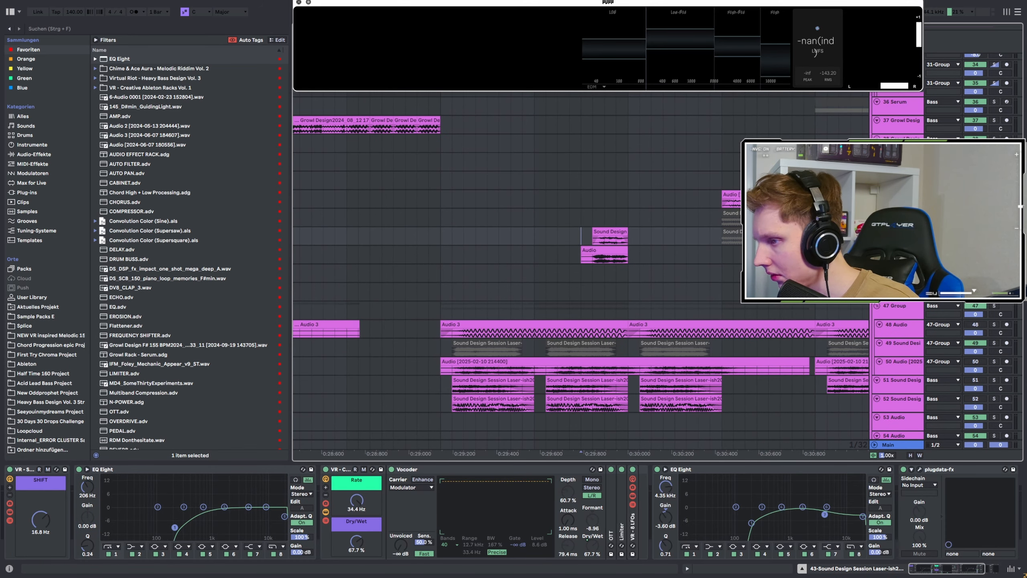
pyautogui.press('Down')
pyautogui.press('space')
pyautogui.scroll(-3, 620, 206)
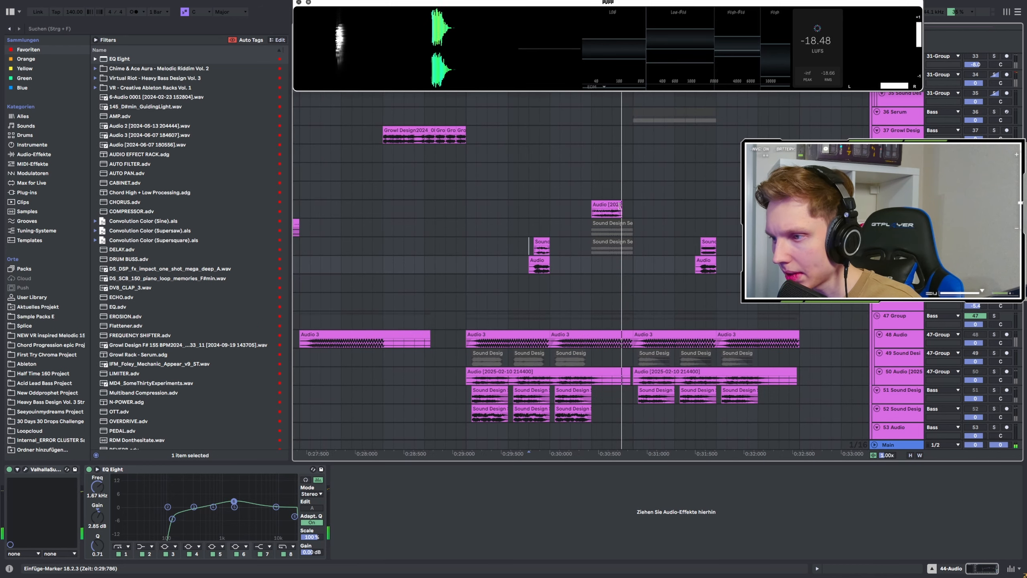
# Step: Play the clip on the 41 Audio track, and play the 43 Sound Design clip from 19.2.3
pyautogui.scroll(1, 620, 205)
pyautogui.press('space')
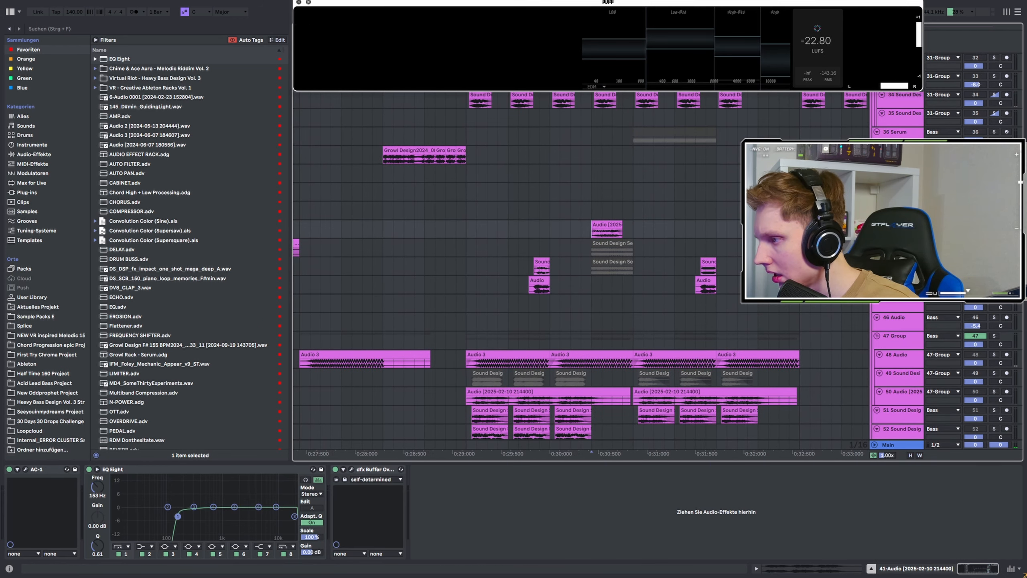
pyautogui.press('space')
pyautogui.click(695, 264)
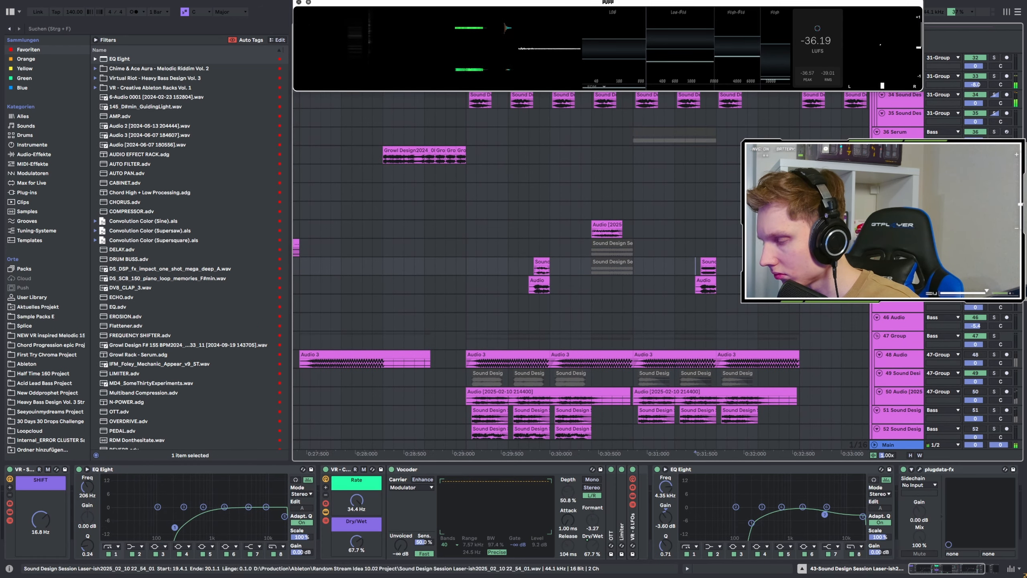
# Step: Audition the DG4_Uplifter_Spectral_2 clip on track 84 from bar 18 in the sample tracks
pyautogui.scroll(-15, 593, 243)
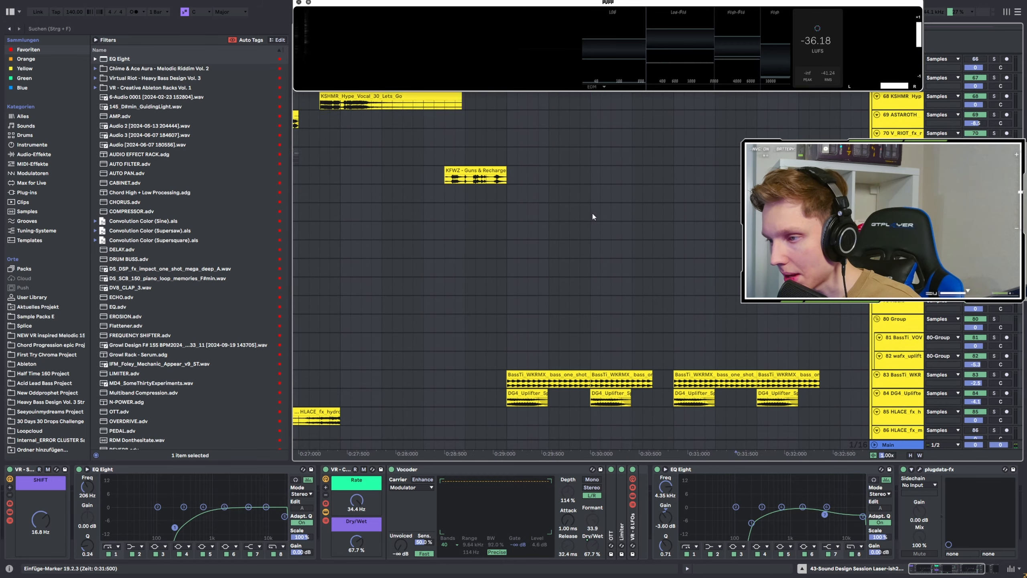
pyautogui.hscroll(3, 526, 255)
pyautogui.click(467, 231)
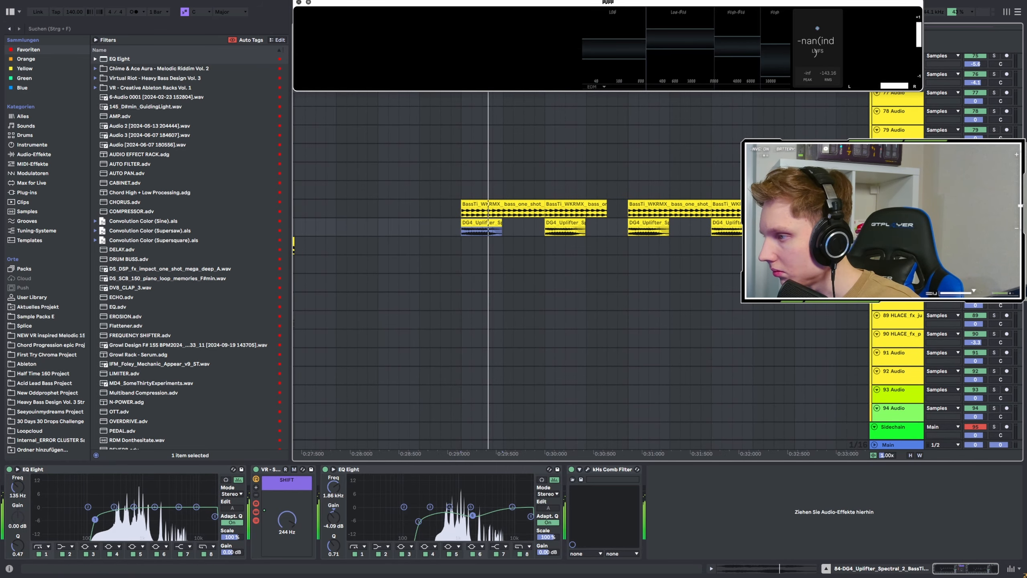
pyautogui.press('space')
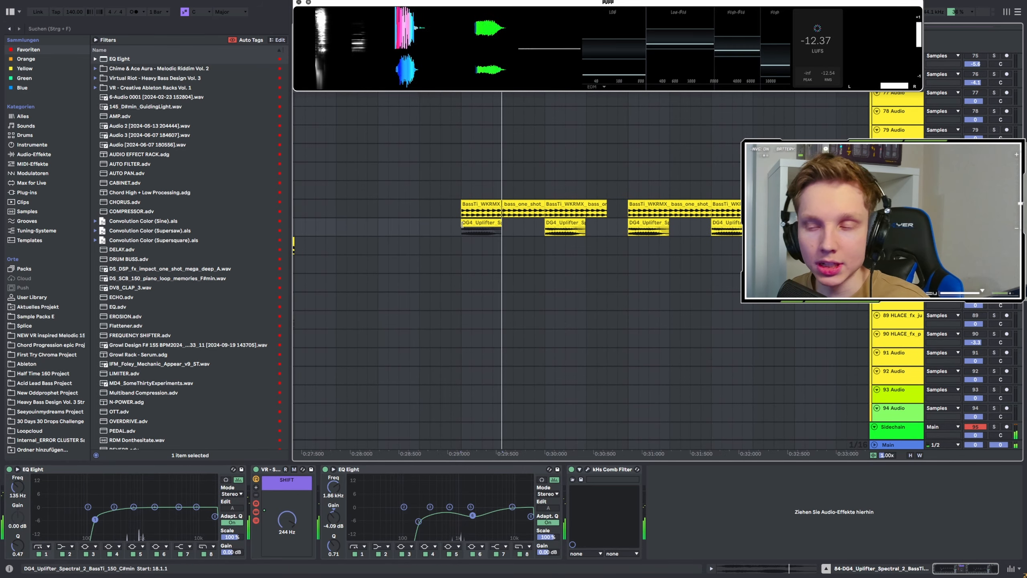
pyautogui.scroll(3, 499, 237)
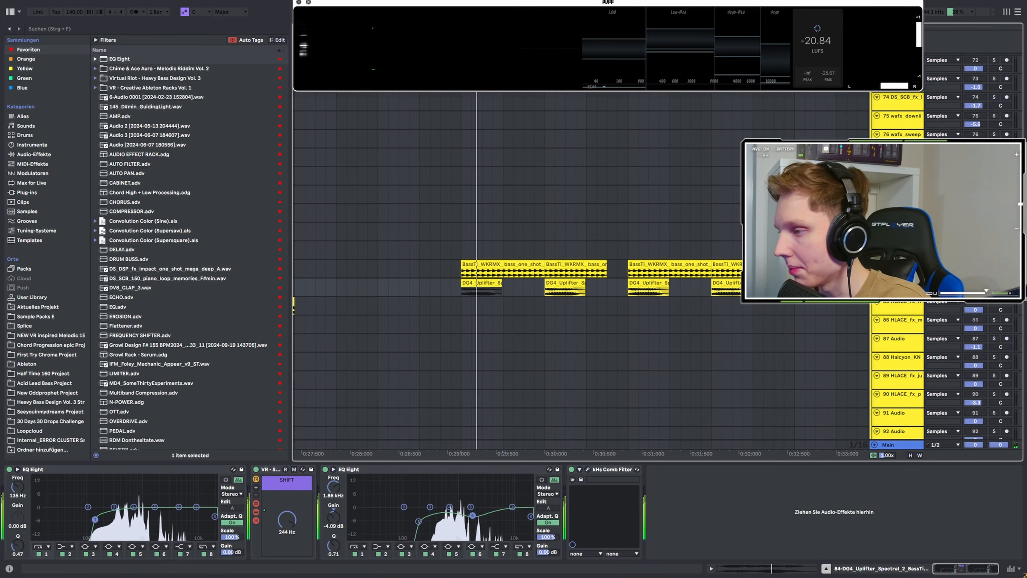
# Step: Audition the BassTi_WKRMX bass one-shot clip on track 83 and replay the DG4 Uplifter layer on track 84 from bar 18
pyautogui.click(488, 267)
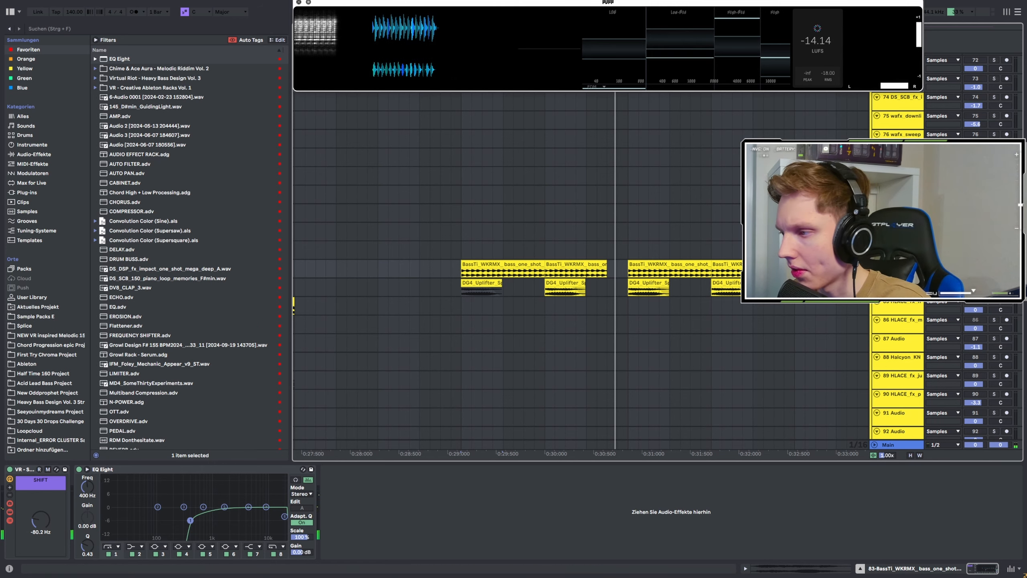
pyautogui.click(581, 294)
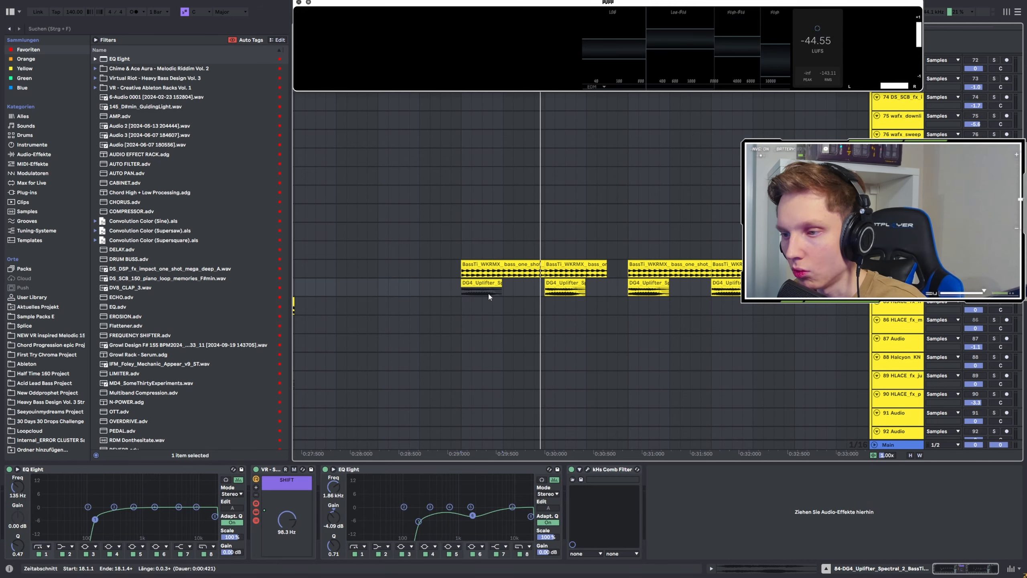
pyautogui.press('space')
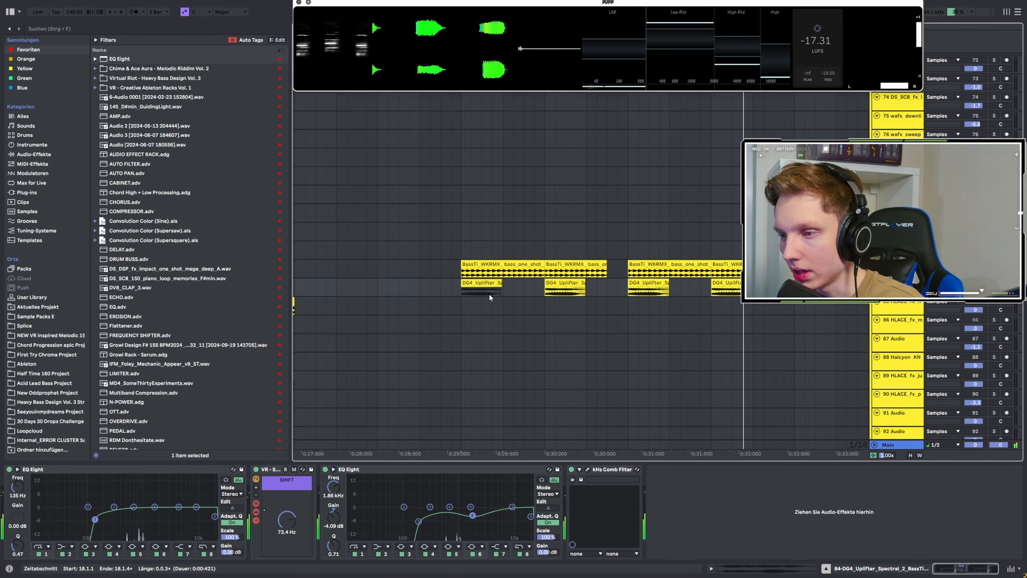
pyautogui.press('space')
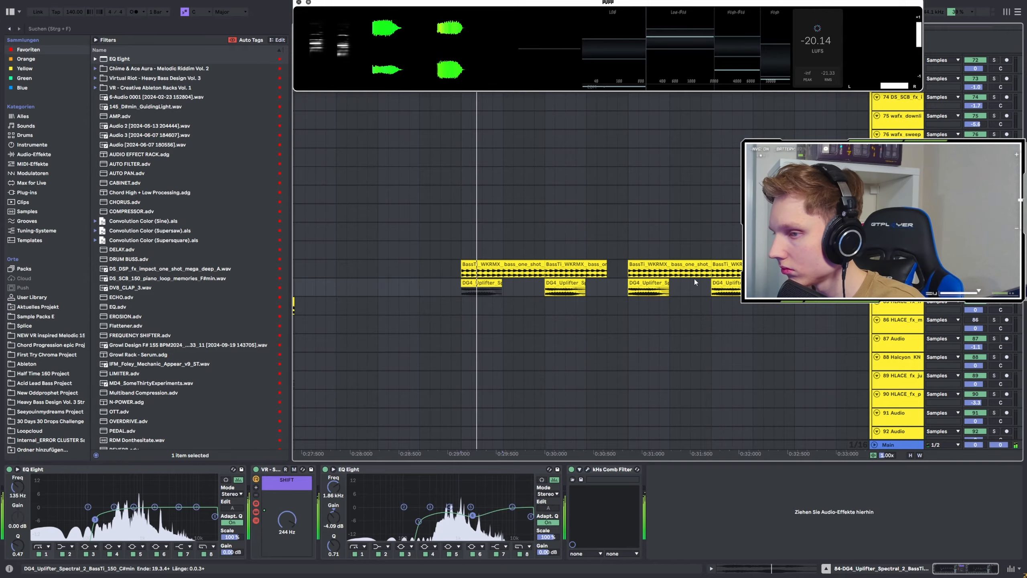
# Step: Play the drop while returning to the bass tracks, and audition the 33 Sound Design layer from bar 18
pyautogui.scroll(-3, 587, 275)
pyautogui.scroll(1, 587, 275)
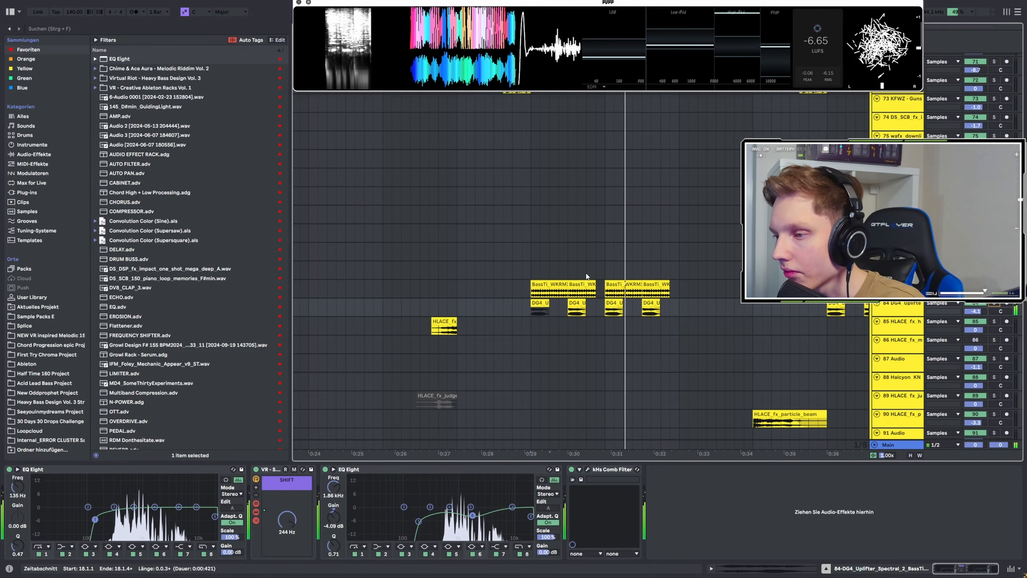
pyautogui.scroll(7, 609, 276)
pyautogui.scroll(20, 625, 290)
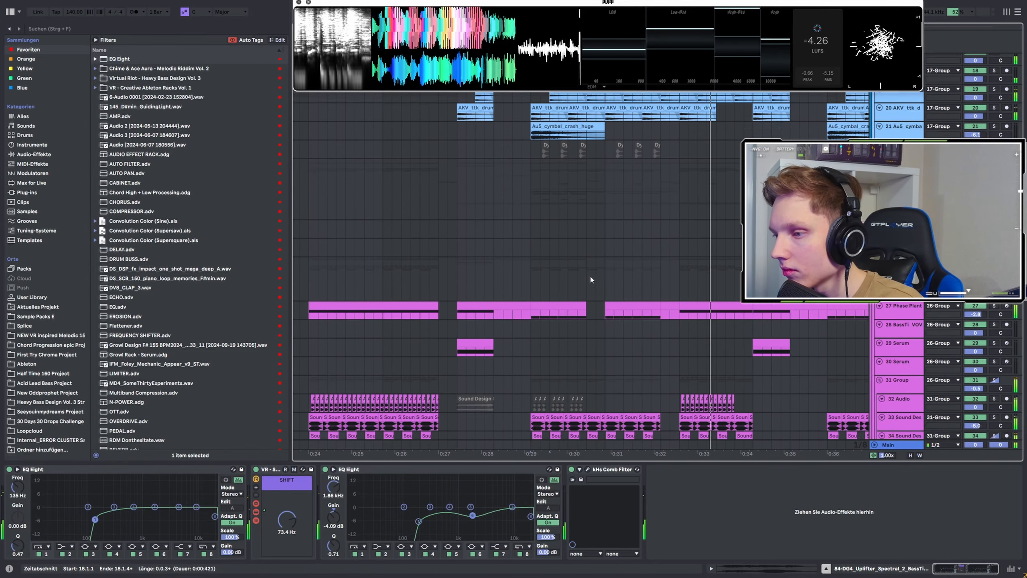
pyautogui.click(537, 155)
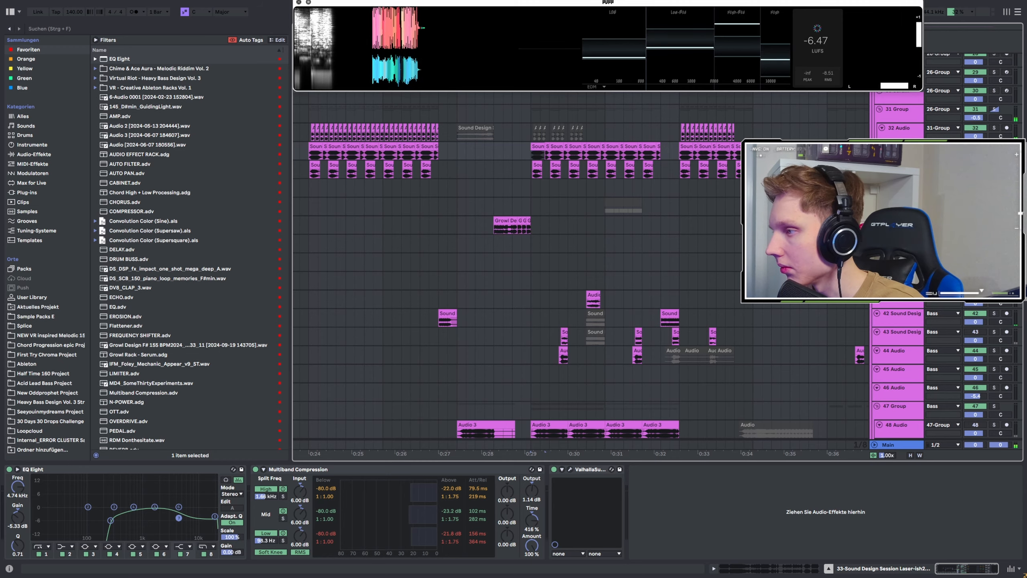
pyautogui.scroll(2, 586, 275)
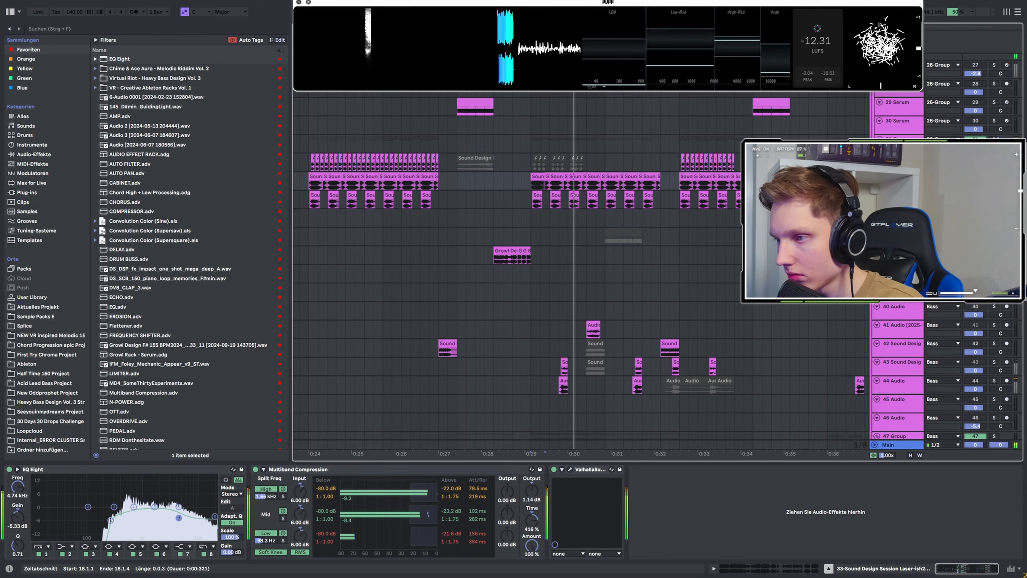
# Step: Play the 34 Sound Design track from bar 18 and look through its effect chain to the final EQ Eight
pyautogui.click(544, 198)
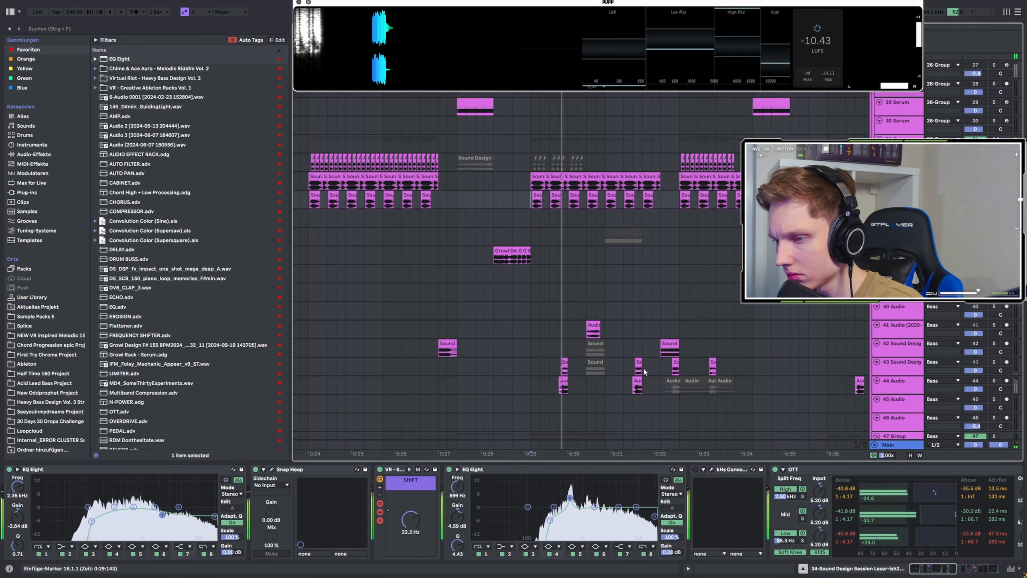
pyautogui.click(973, 568)
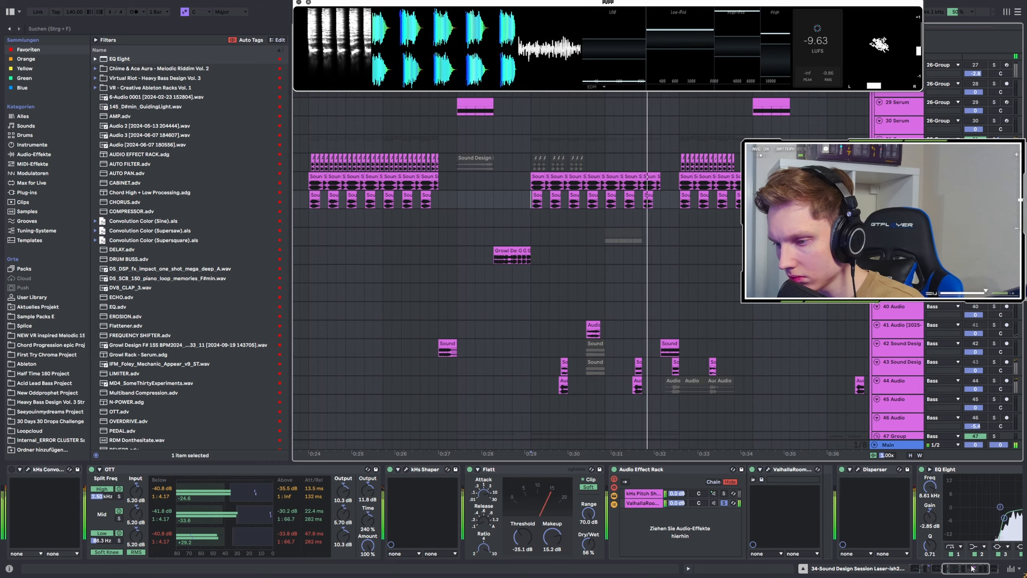
pyautogui.click(973, 568)
pyautogui.scroll(-2, 672, 248)
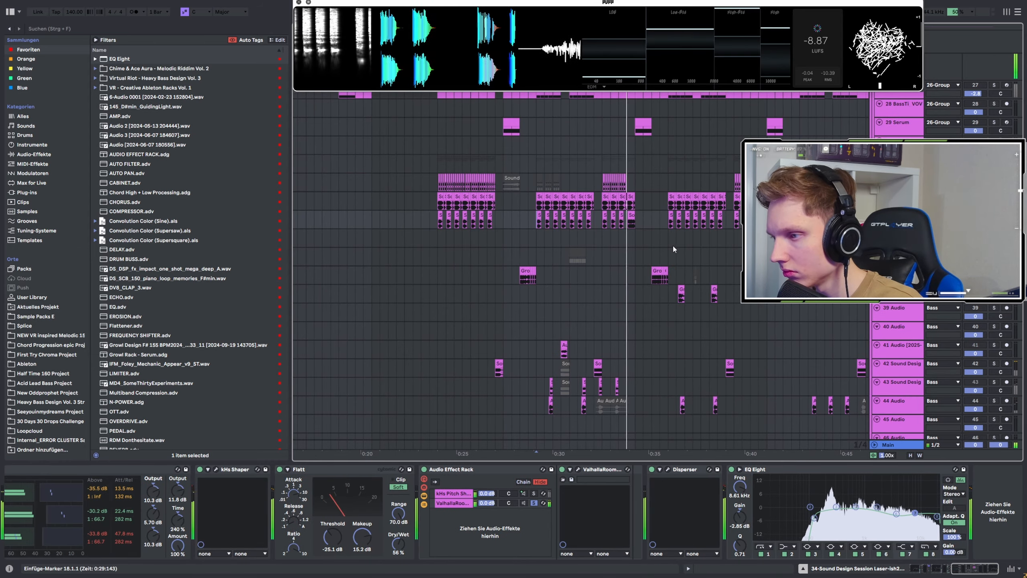
# Step: Play the drop from bar 20, starting at the 31 Group in the bass tracks
pyautogui.scroll(3, 672, 244)
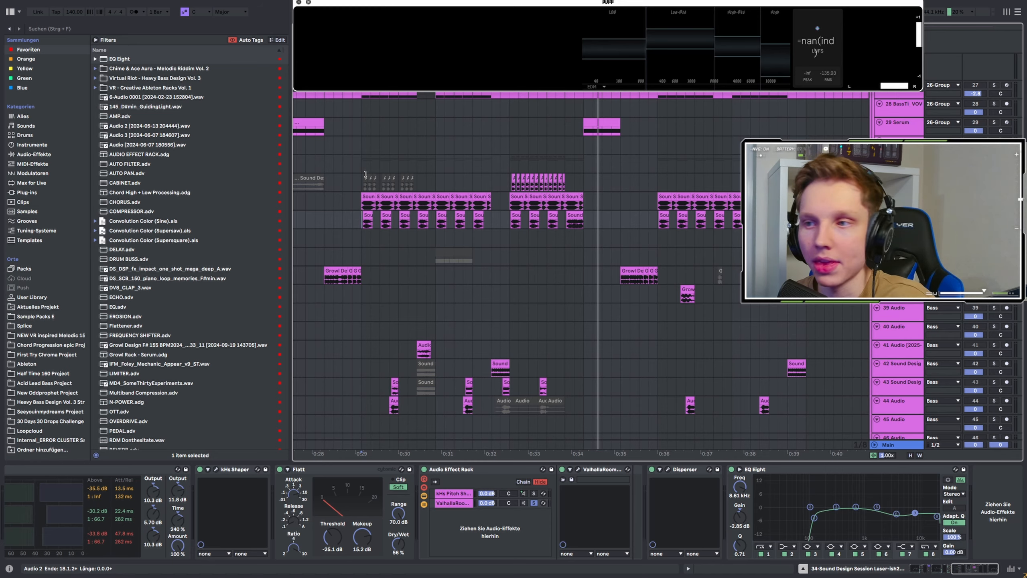
pyautogui.click(351, 174)
pyautogui.scroll(3, 475, 168)
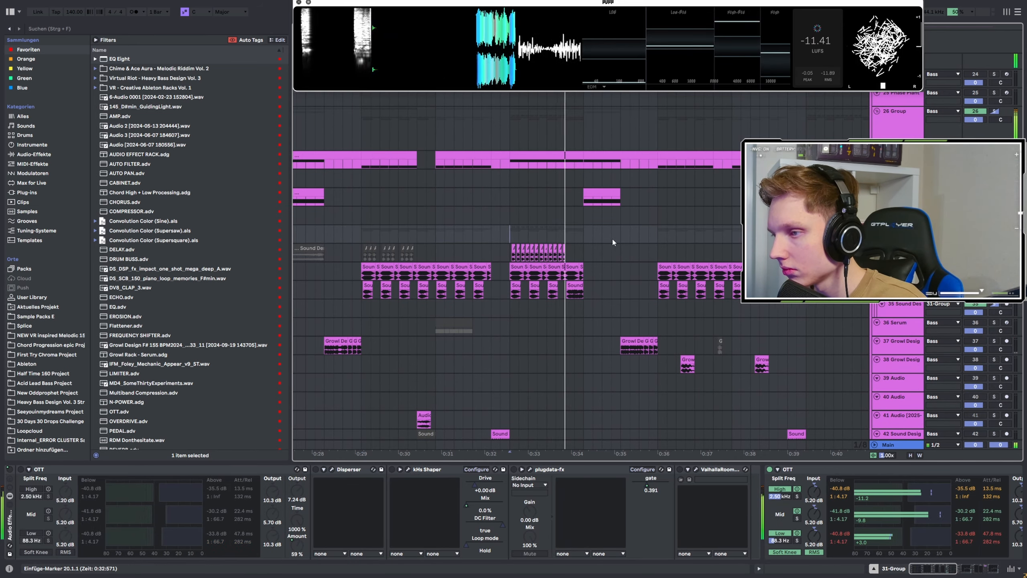
pyautogui.scroll(-3, 611, 242)
pyautogui.keyDown('ctrl'); pyautogui.scroll(-3, 622, 211); pyautogui.keyUp('ctrl')
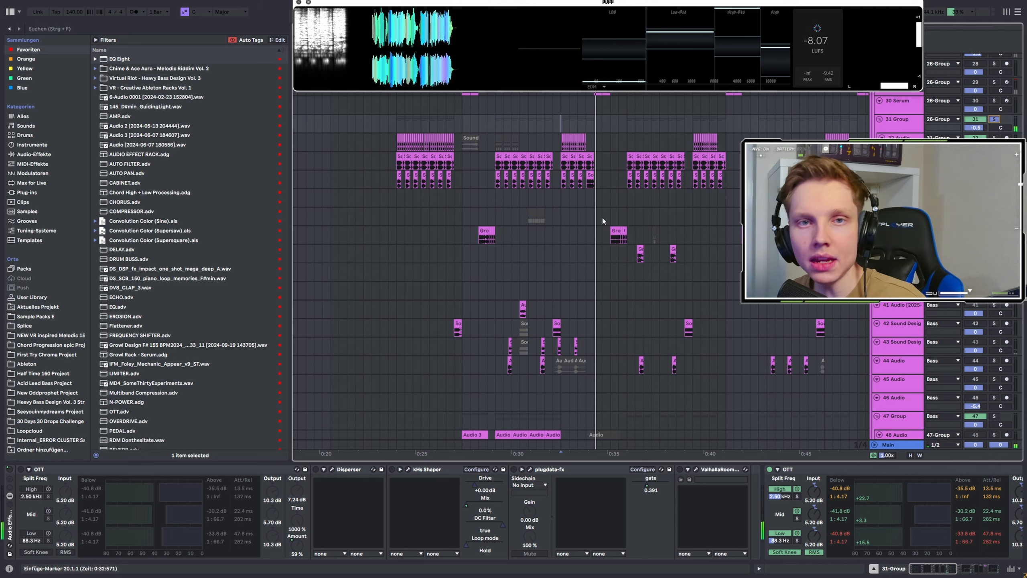
# Step: Play the drop from bar 21 while going down through the lower bass tracks
pyautogui.click(602, 218)
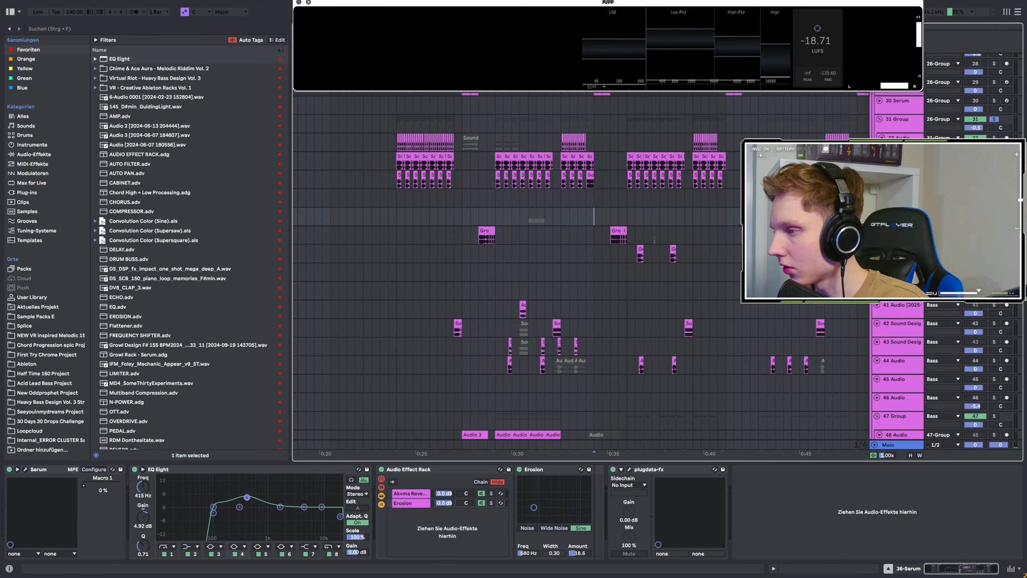
pyautogui.press('Up')
pyautogui.press('space')
pyautogui.scroll(-3, 672, 229)
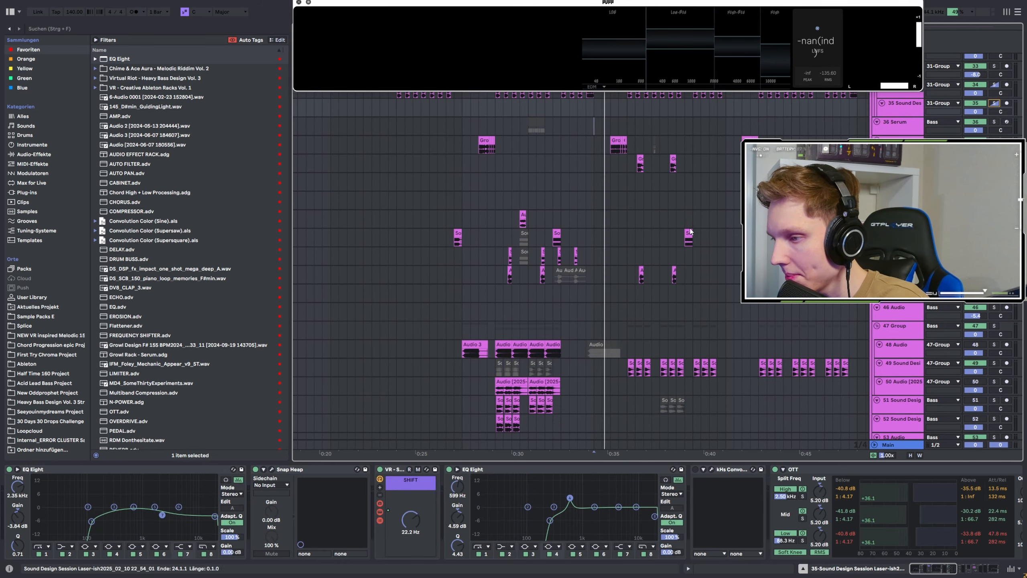
pyautogui.keyDown('ctrl'); pyautogui.scroll(3, 672, 228); pyautogui.keyUp('ctrl')
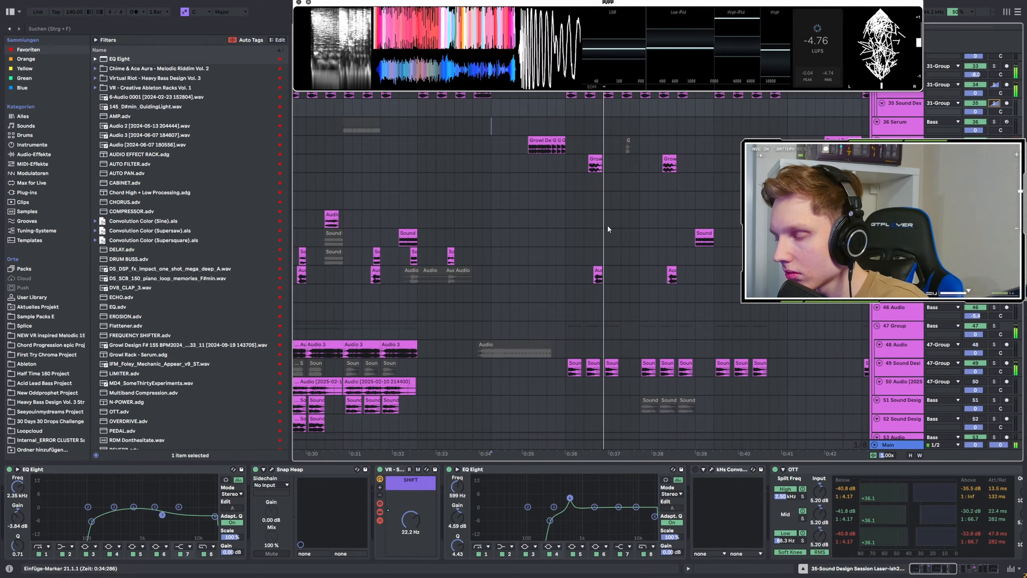
pyautogui.press('space')
pyautogui.scroll(-4, 631, 199)
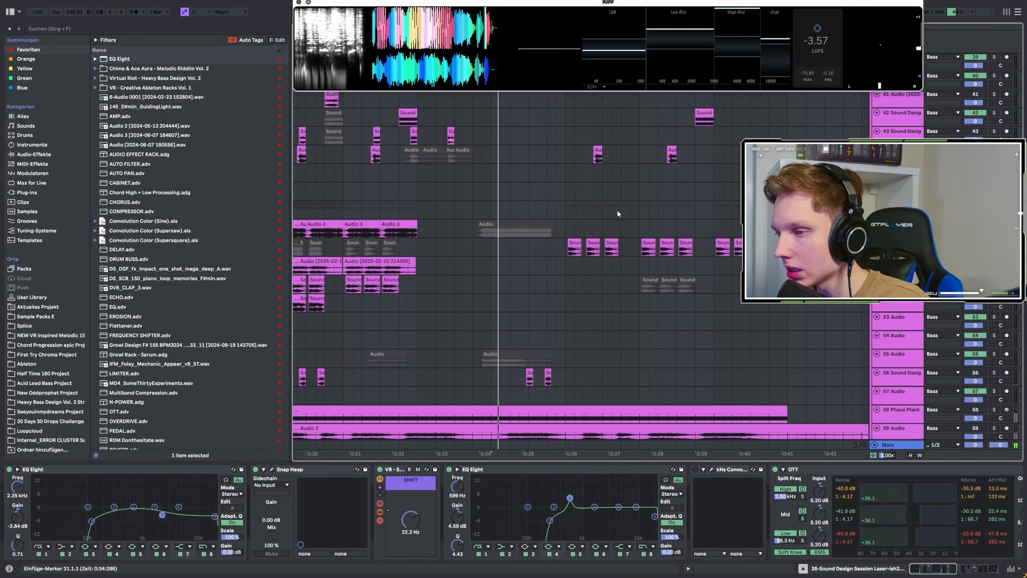
# Step: Play the drop from bar 22 and audition the 49 Sound Design layer on its own
pyautogui.click(568, 217)
pyautogui.press('space')
pyautogui.keyDown('ctrl'); pyautogui.scroll(-3, 676, 222); pyautogui.keyUp('ctrl')
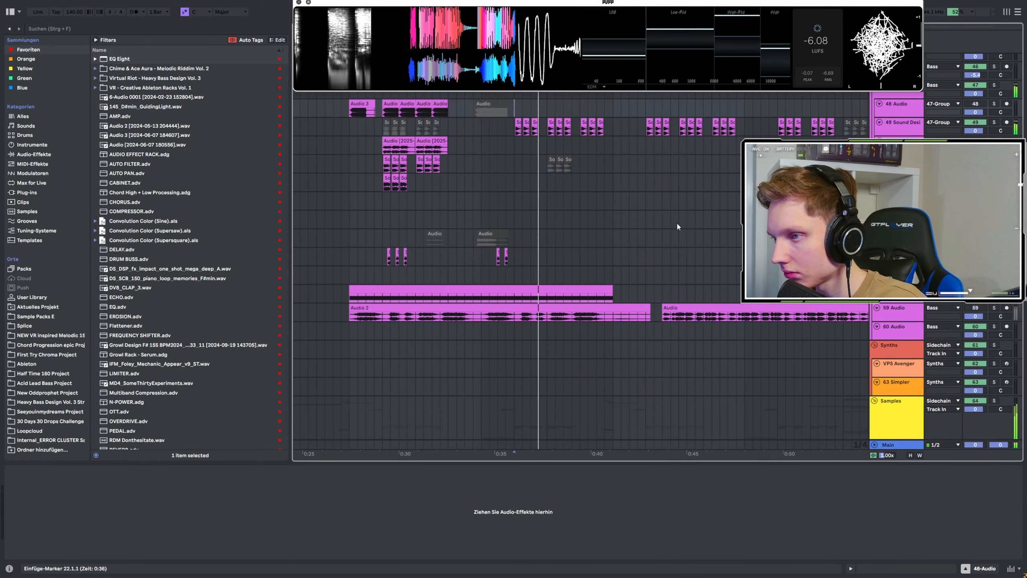
pyautogui.keyDown('ctrl'); pyautogui.scroll(4, 555, 222); pyautogui.keyUp('ctrl')
pyautogui.click(554, 221)
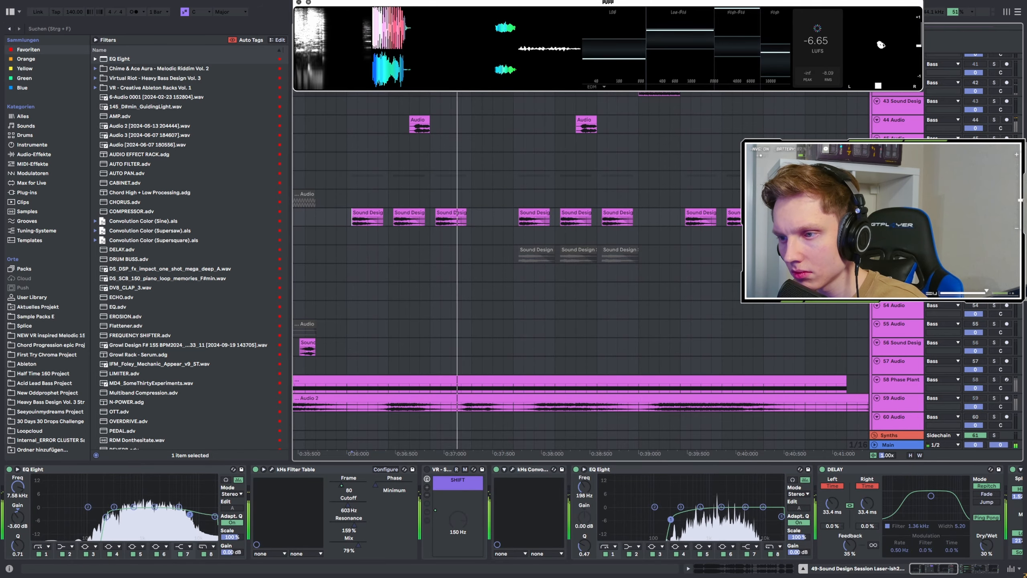
pyautogui.keyDown('ctrl'); pyautogui.scroll(-2, 655, 222); pyautogui.keyUp('ctrl')
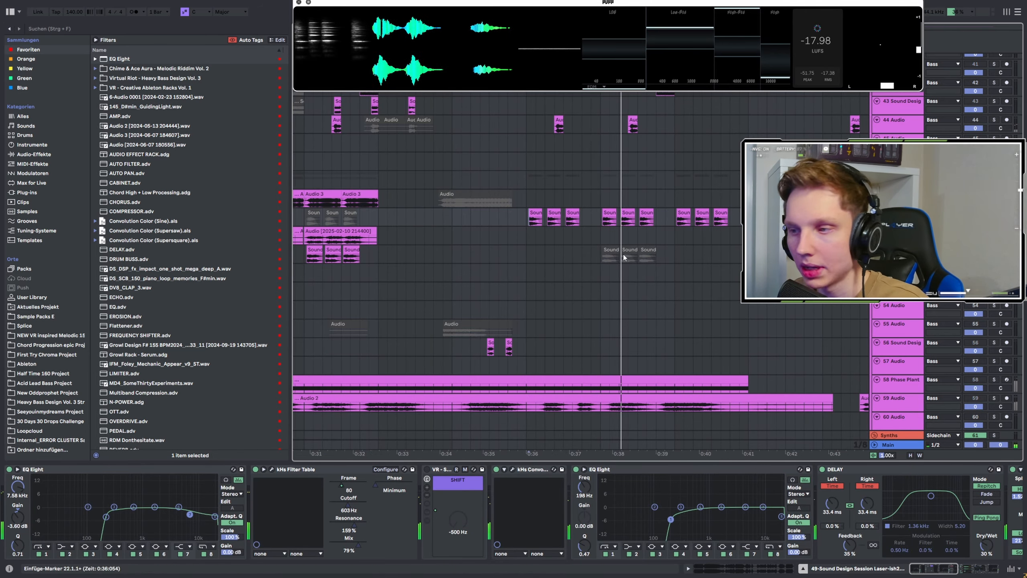
pyautogui.press('space')
pyautogui.press('space')
pyautogui.press('space')
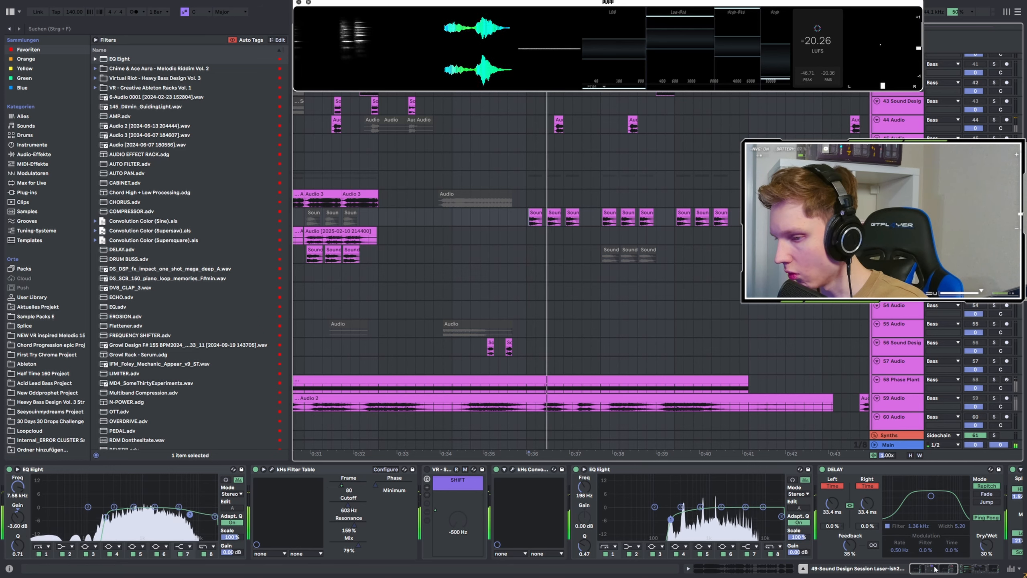
# Step: Open kHs Filter Table on the 49 Sound Design track and inspect the effect chain through to the final EQ Eight
pyautogui.click(272, 470)
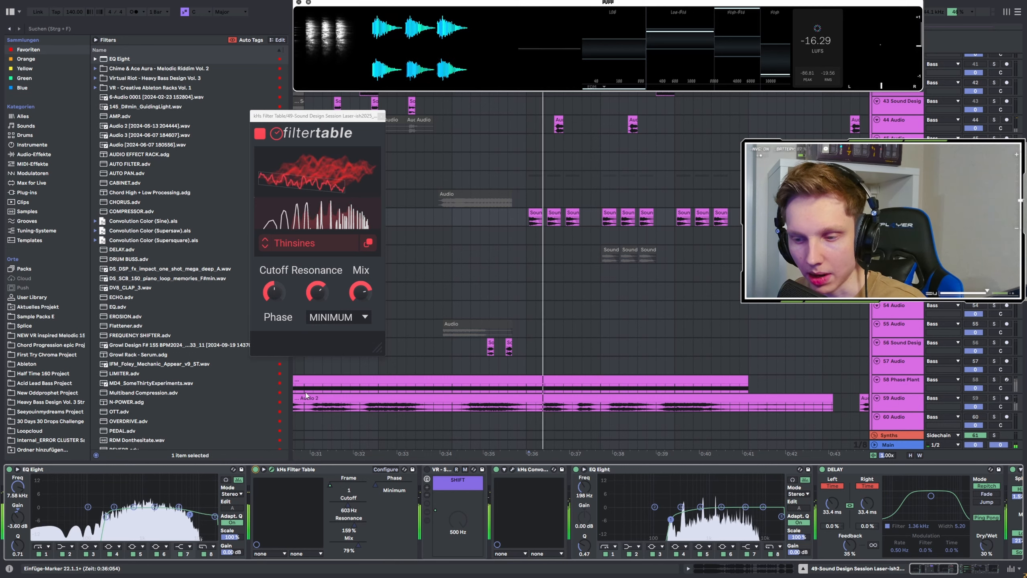
pyautogui.moveTo(958, 571); pyautogui.dragTo(998, 571)
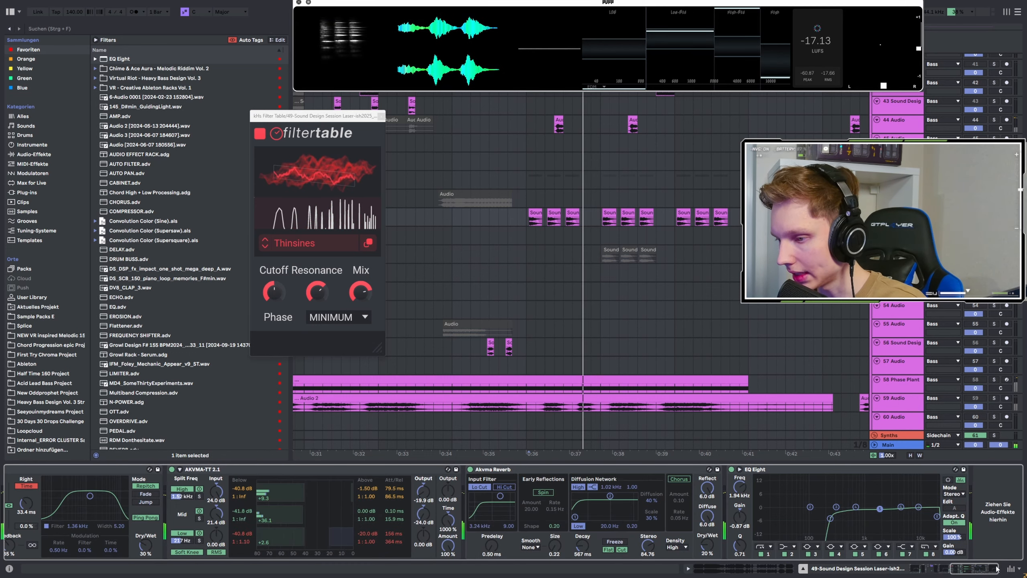
# Step: Unsolo the 49 Sound Design track, replay the full drop from bar 22, and select that track's first three clips
pyautogui.click(993, 212)
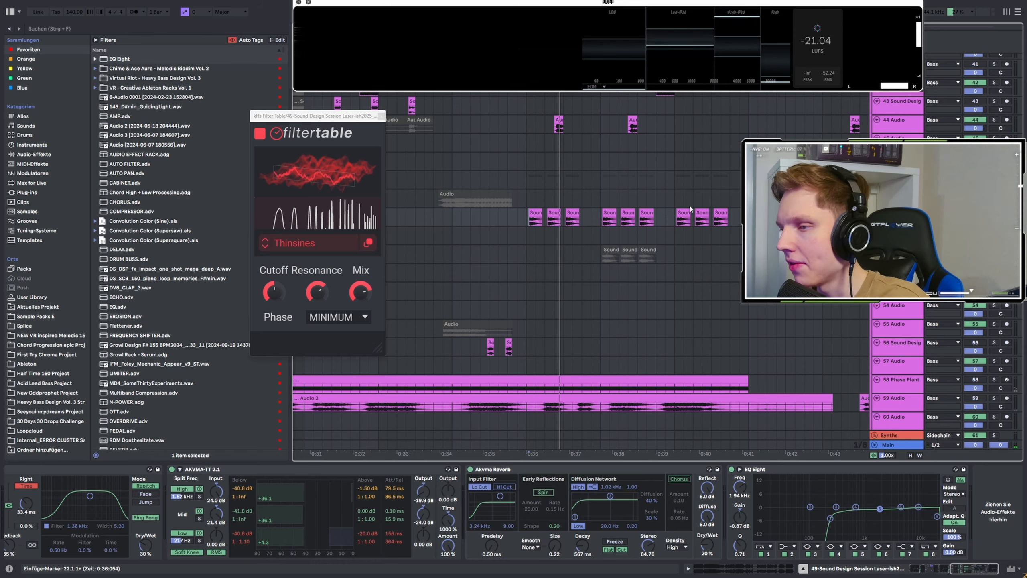
pyautogui.press('space')
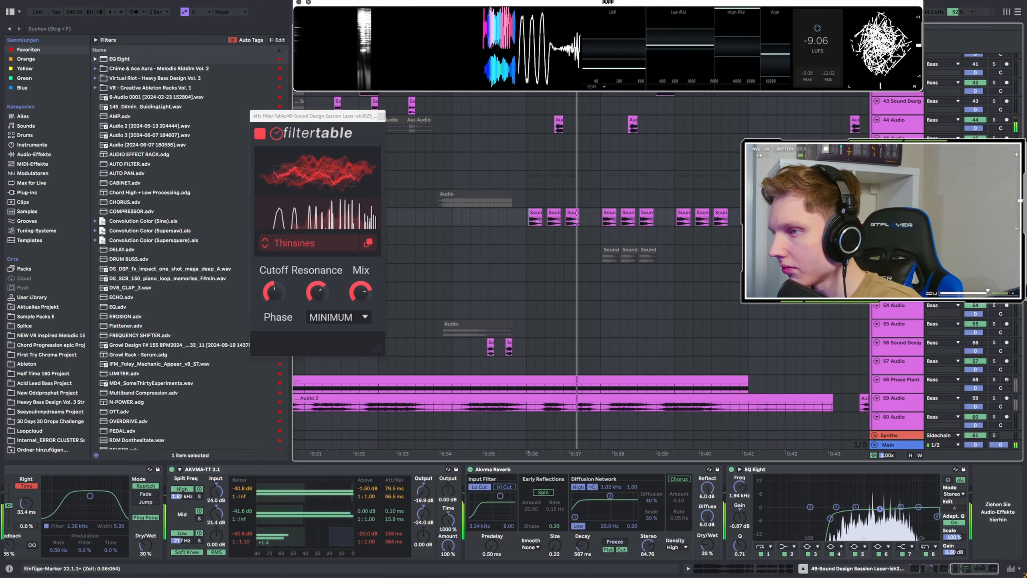
pyautogui.press('space')
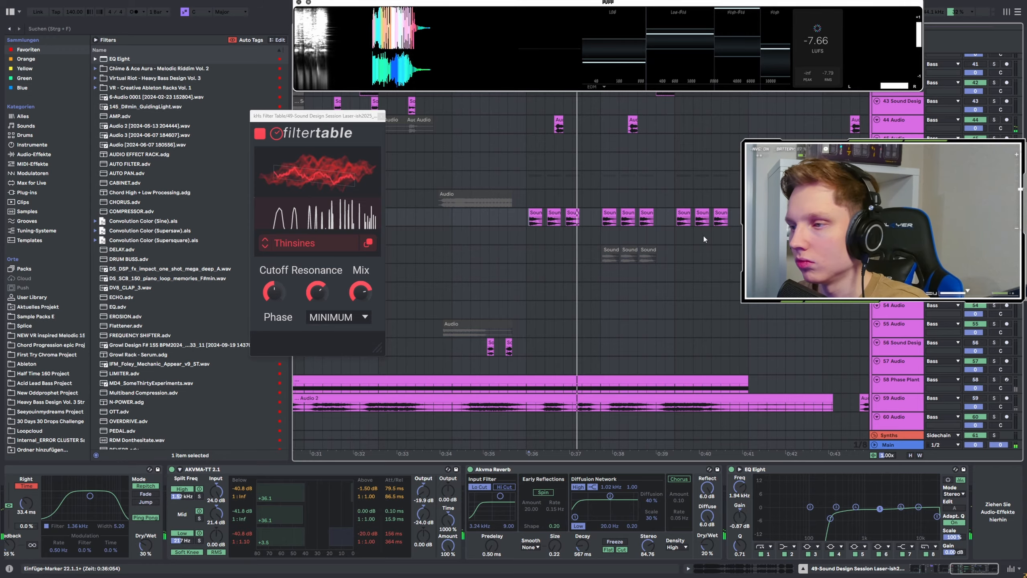
pyautogui.press('space')
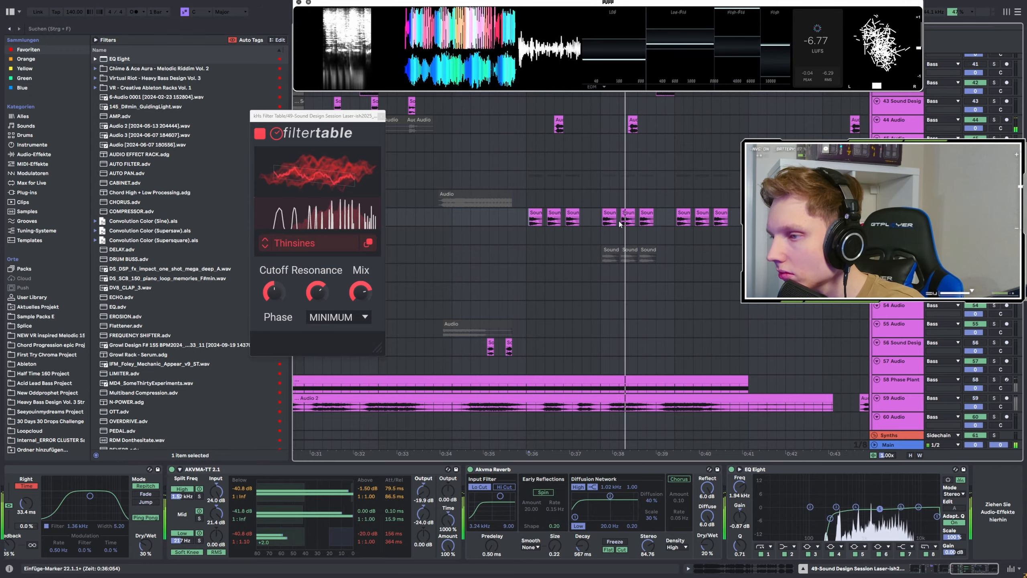
pyautogui.scroll(5, 618, 217)
pyautogui.press('space')
pyautogui.moveTo(527, 310); pyautogui.dragTo(585, 309)
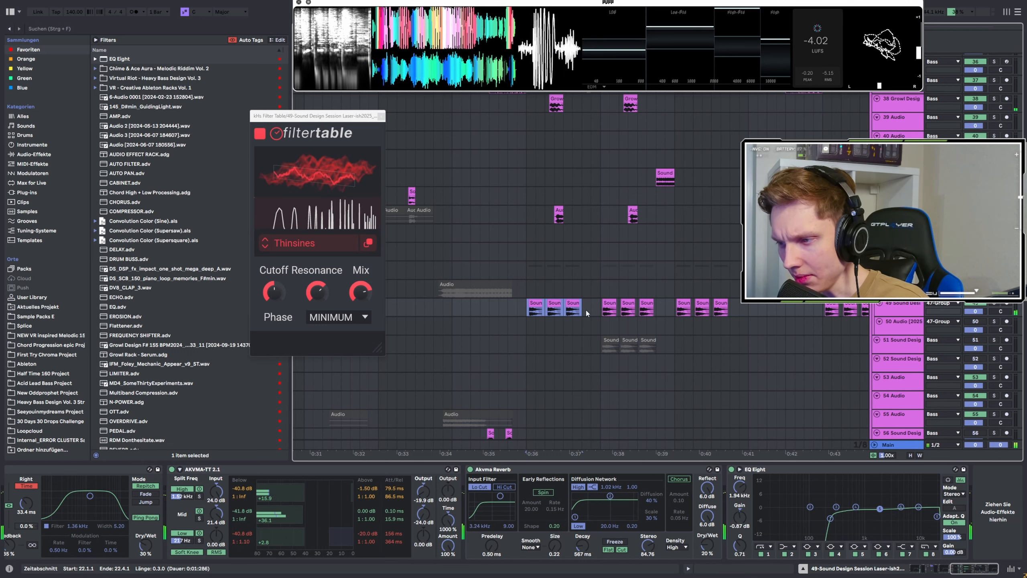
# Step: Return to the upper bass tracks and close the Filter Table plug-in window
pyautogui.scroll(5, 534, 303)
pyautogui.scroll(-5, 525, 284)
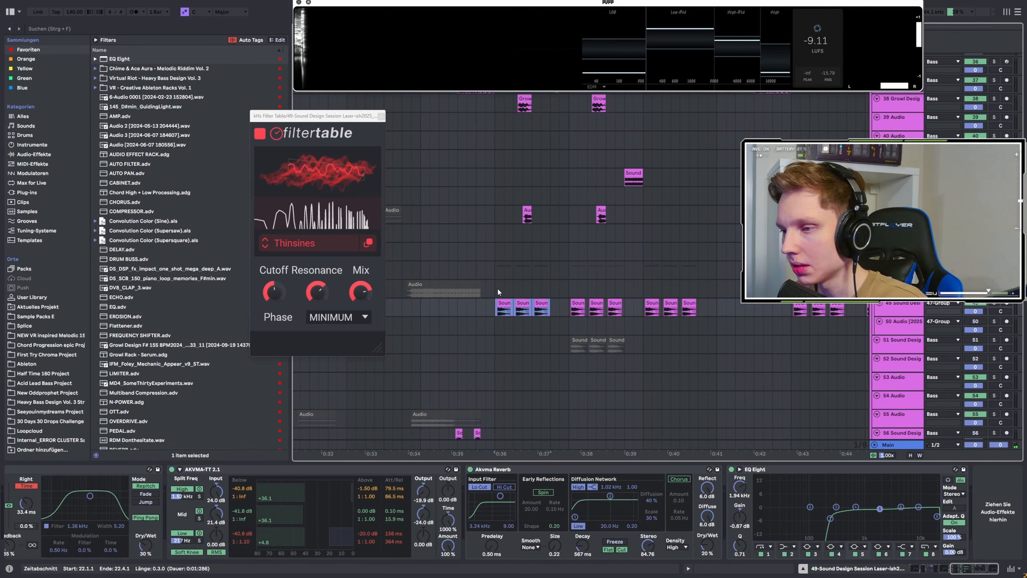
pyautogui.scroll(4, 574, 226)
pyautogui.scroll(4, 576, 220)
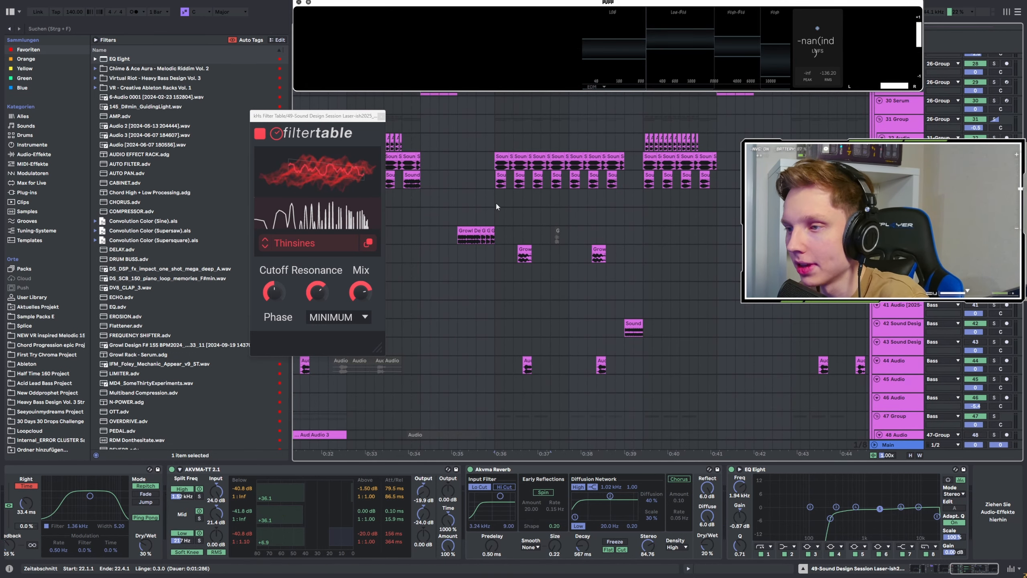
pyautogui.scroll(10, 494, 173)
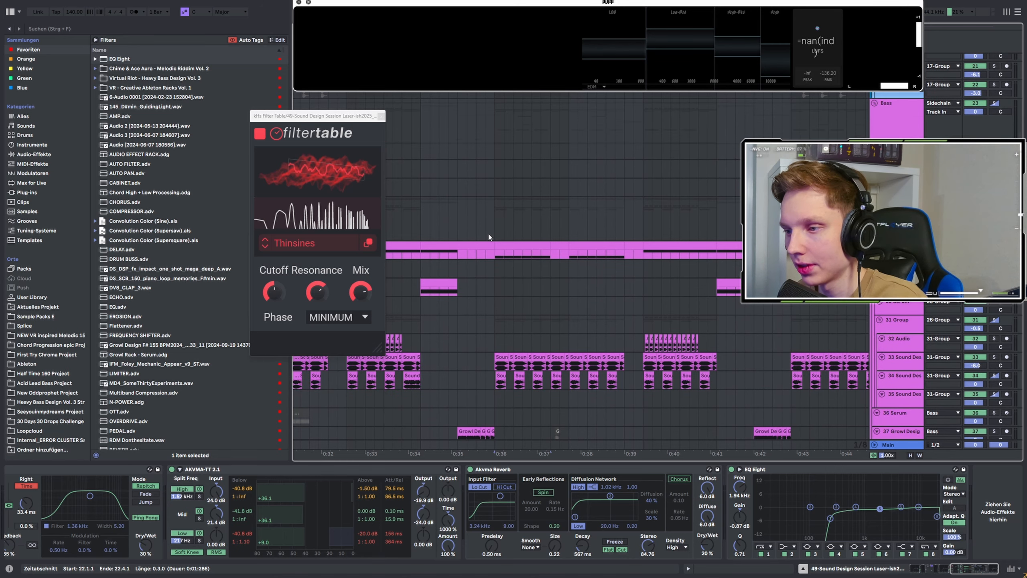
pyautogui.click(381, 117)
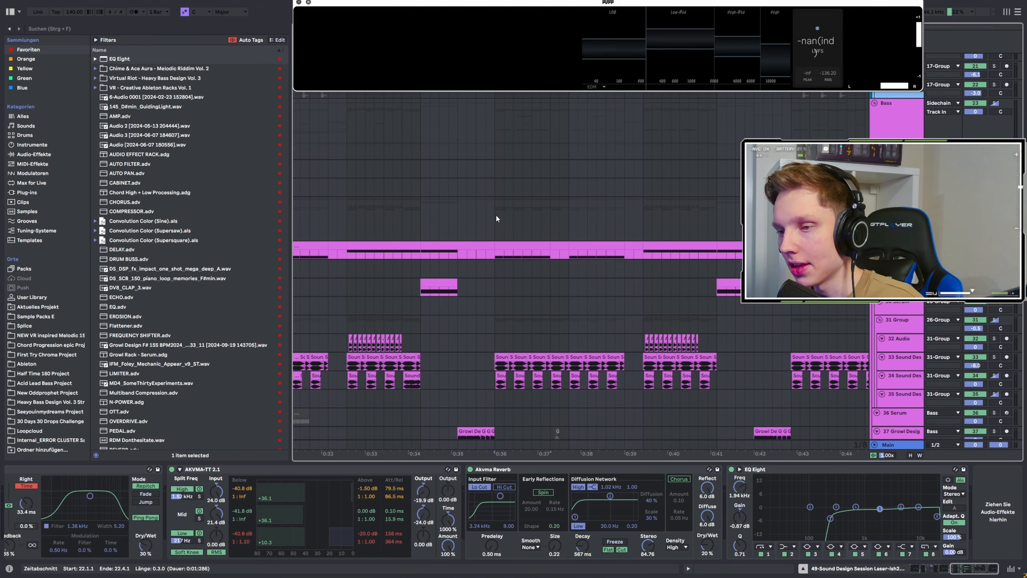
# Step: Select the 27 Phase Plant track and audition its bass layer on its own
pyautogui.click(493, 248)
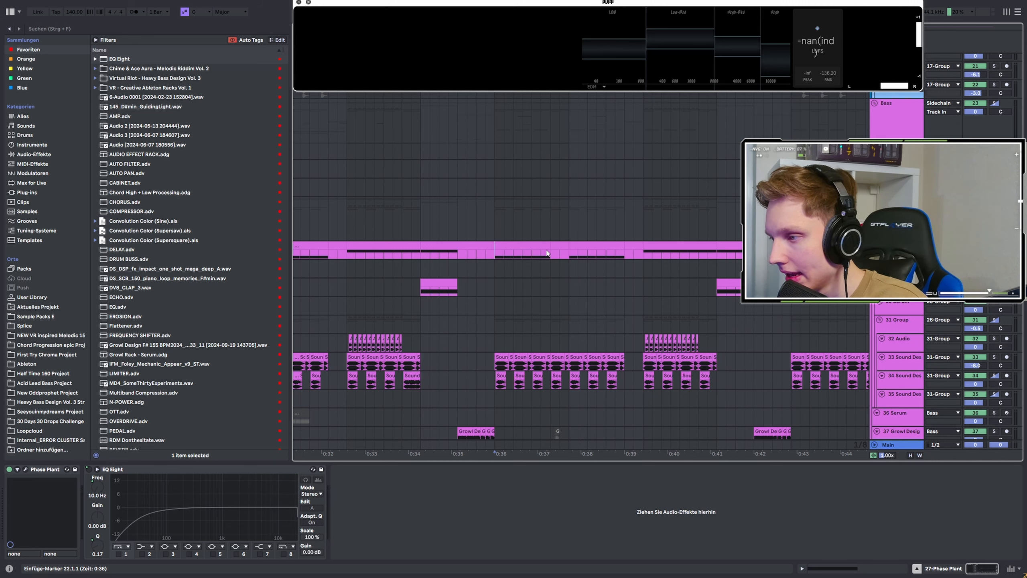
pyautogui.press('-')
pyautogui.press('-')
pyautogui.press('-')
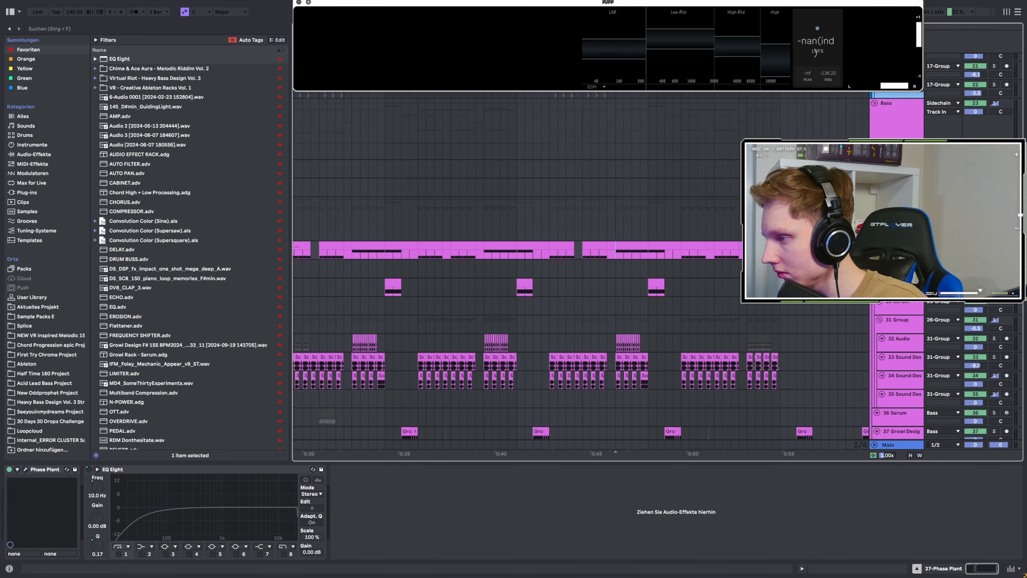
pyautogui.press('space')
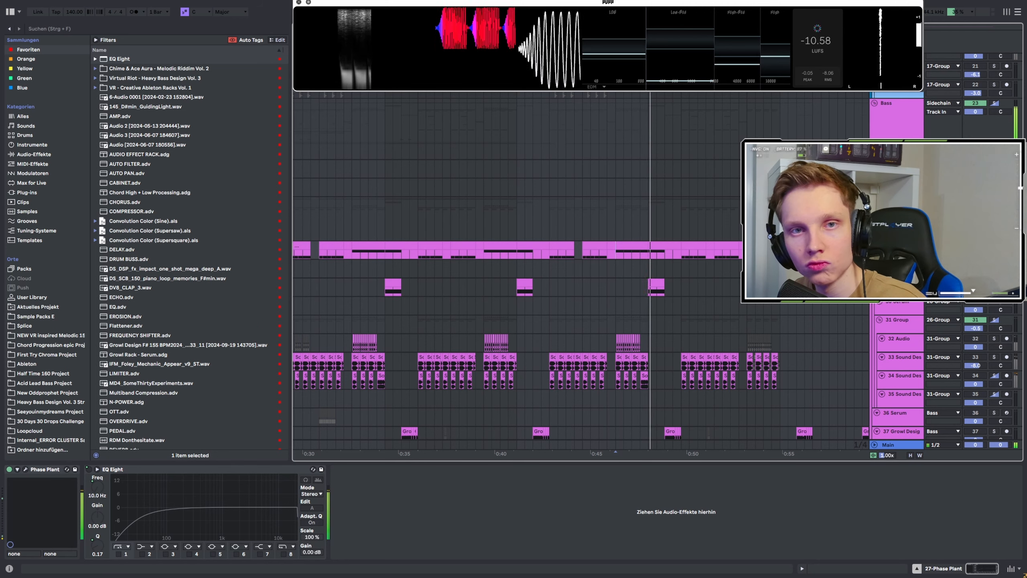
pyautogui.press('space')
# Step: Open the 27 Phase Plant MIDI clip at bar 22, examine its D0 notes, and play the drop from there
pyautogui.click(424, 252)
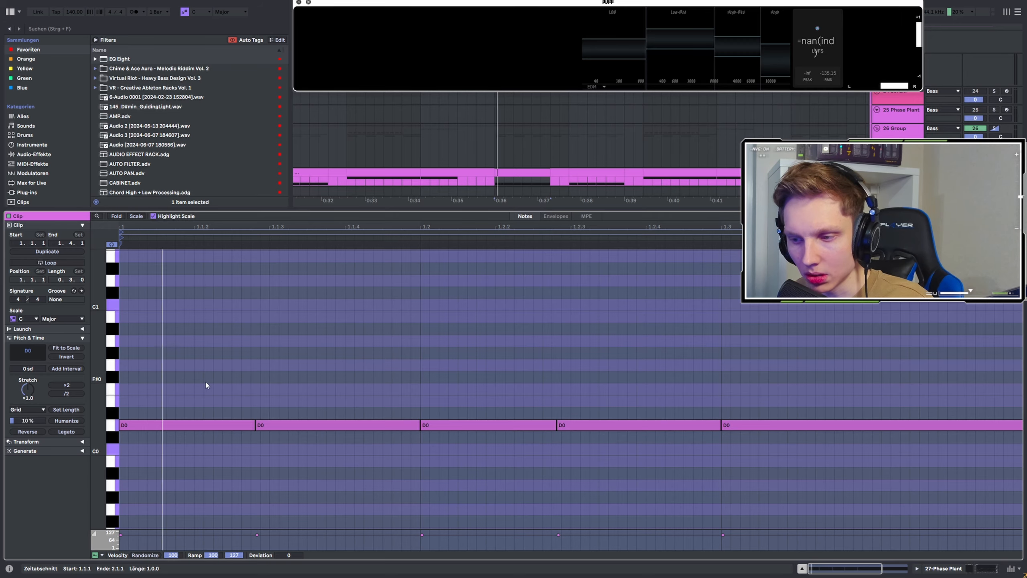
pyautogui.press('space')
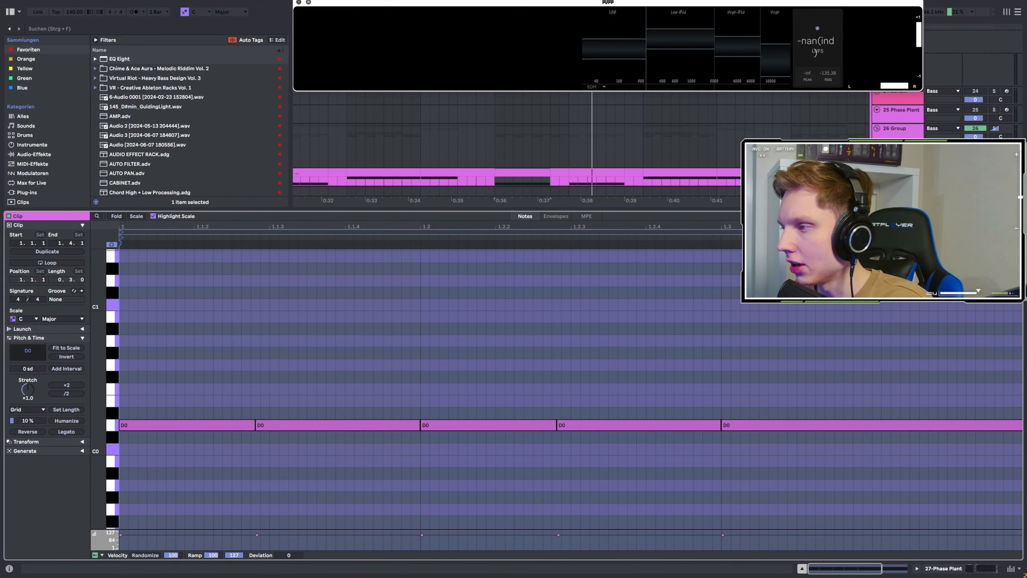
pyautogui.press('space')
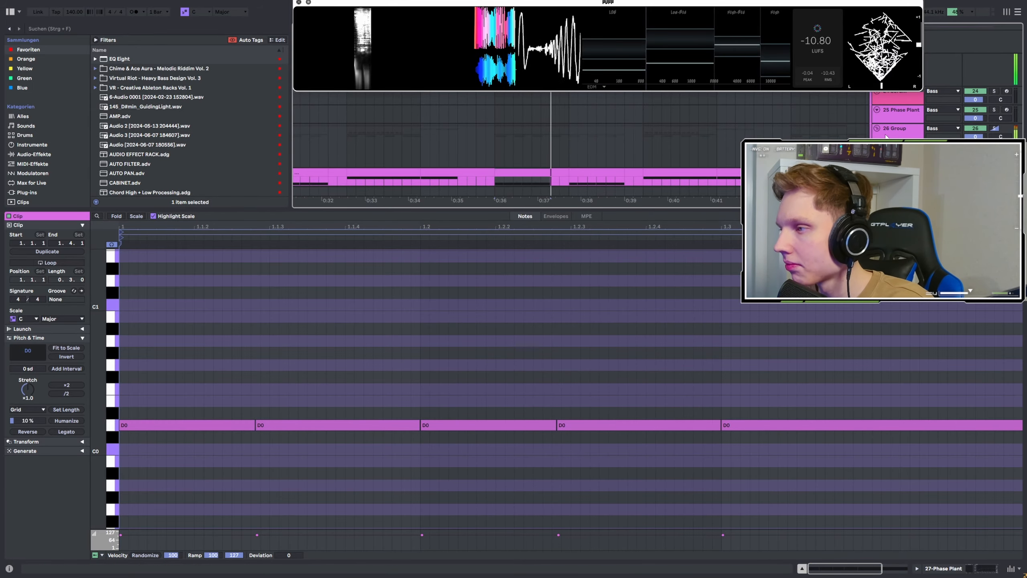
# Step: Show the effect chain of the 26 Group with its plugdata-fx and soothe2 devices while the drop plays
pyautogui.click(898, 128)
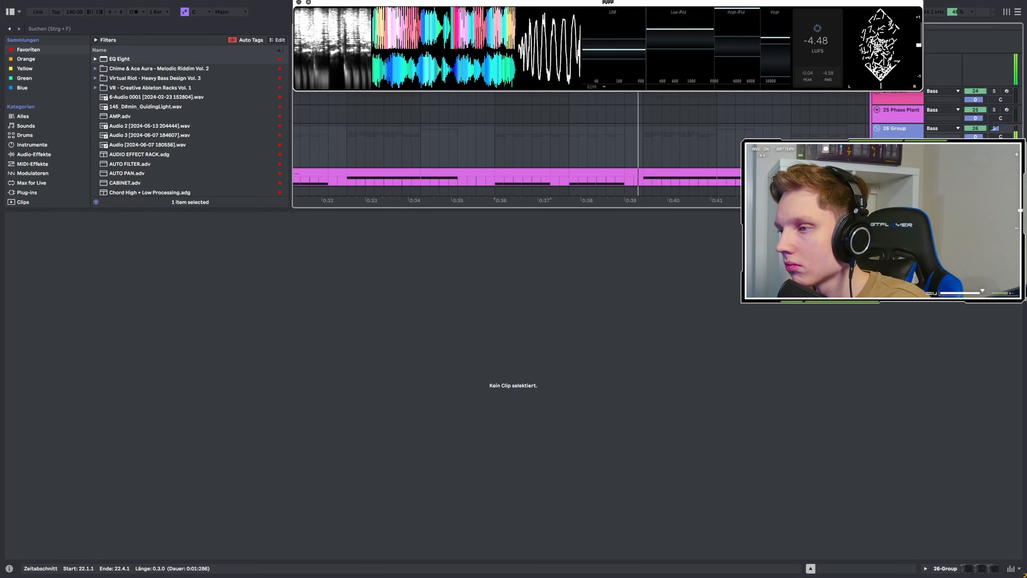
pyautogui.hotkey('shift', 'Tab')
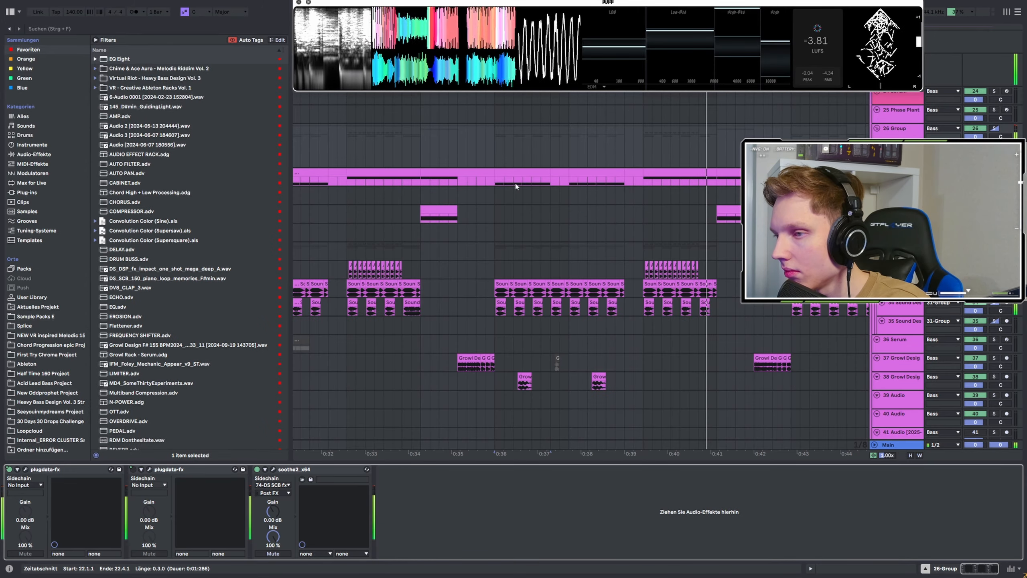
pyautogui.scroll(-4, 541, 191)
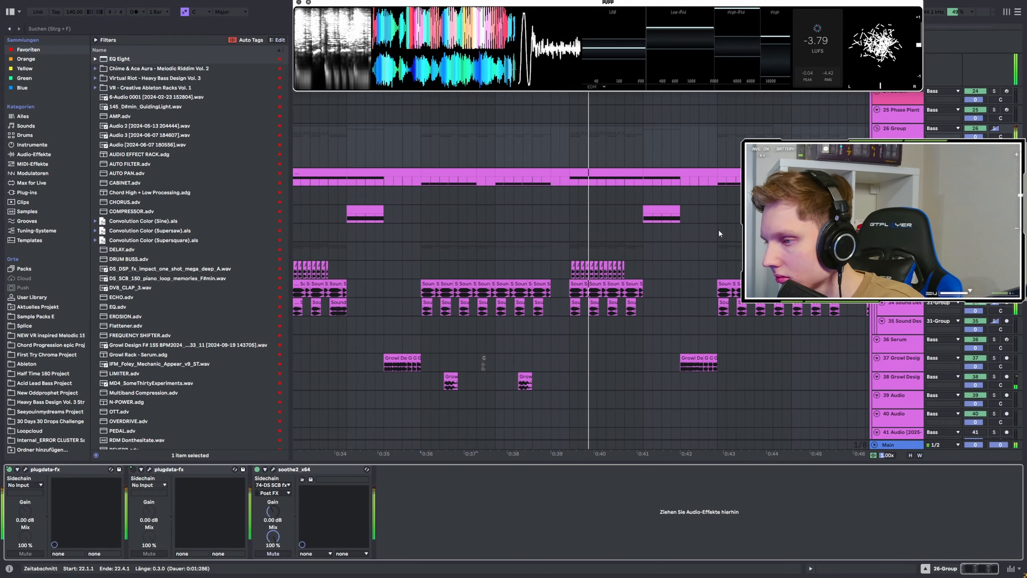
# Step: Audition the 32 Audio layer from bar 24 and select the 33 Sound Design clip below to show its effect chain
pyautogui.scroll(5, 562, 251)
pyautogui.click(557, 274)
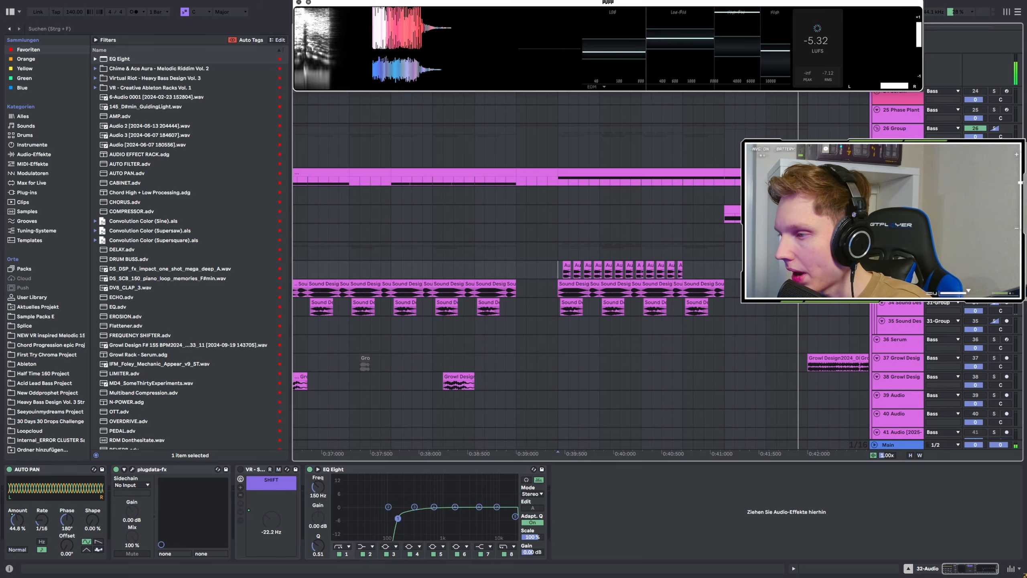
pyautogui.press('space')
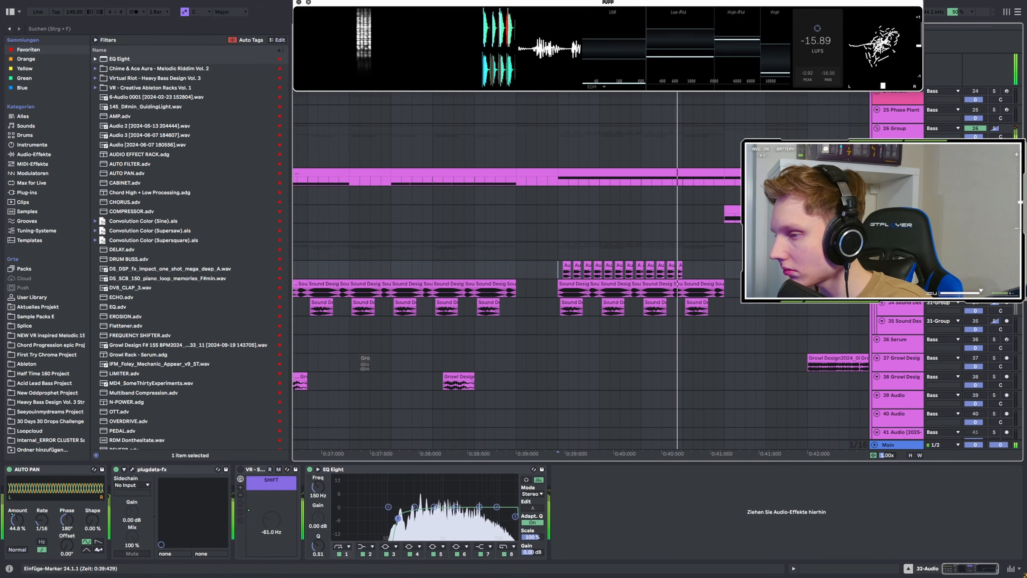
pyautogui.press('space')
pyautogui.press('space')
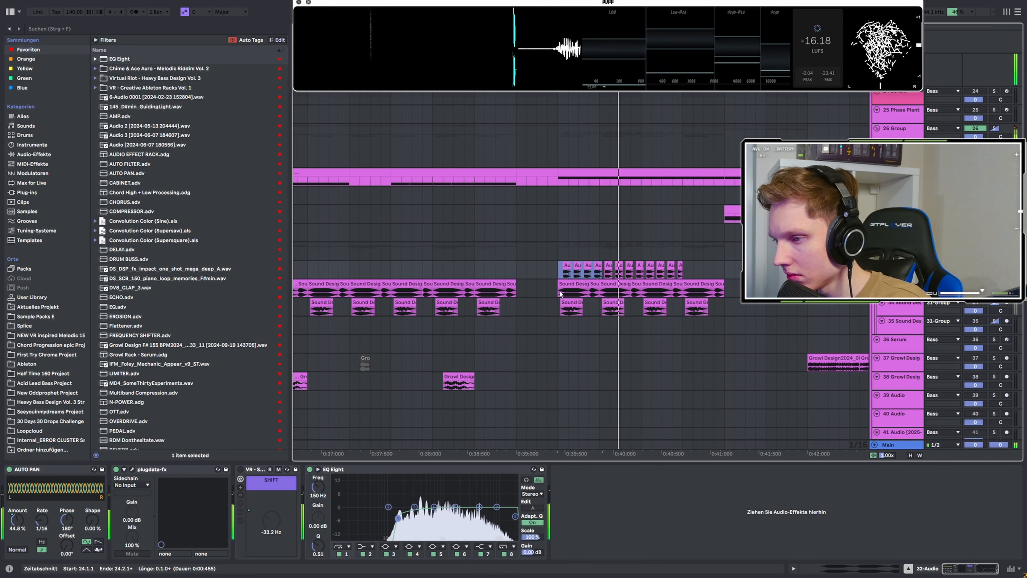
pyautogui.moveTo(558, 288); pyautogui.dragTo(523, 298)
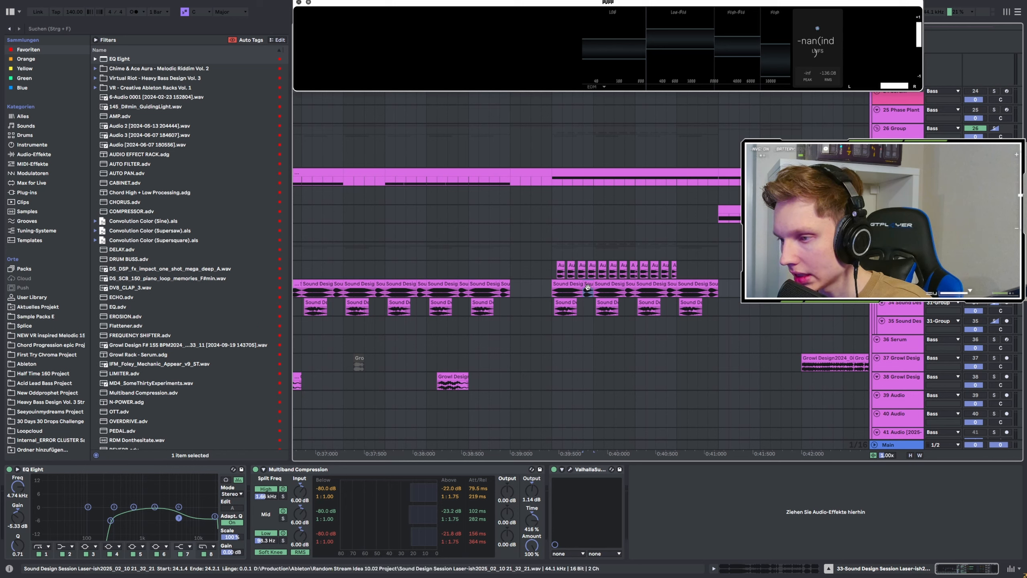
# Step: Select bar 24 of the 34 Sound Design layer, audition it on its own, and show the track's effect chain
pyautogui.press('space')
pyautogui.press('space')
pyautogui.moveTo(552, 314); pyautogui.dragTo(719, 310)
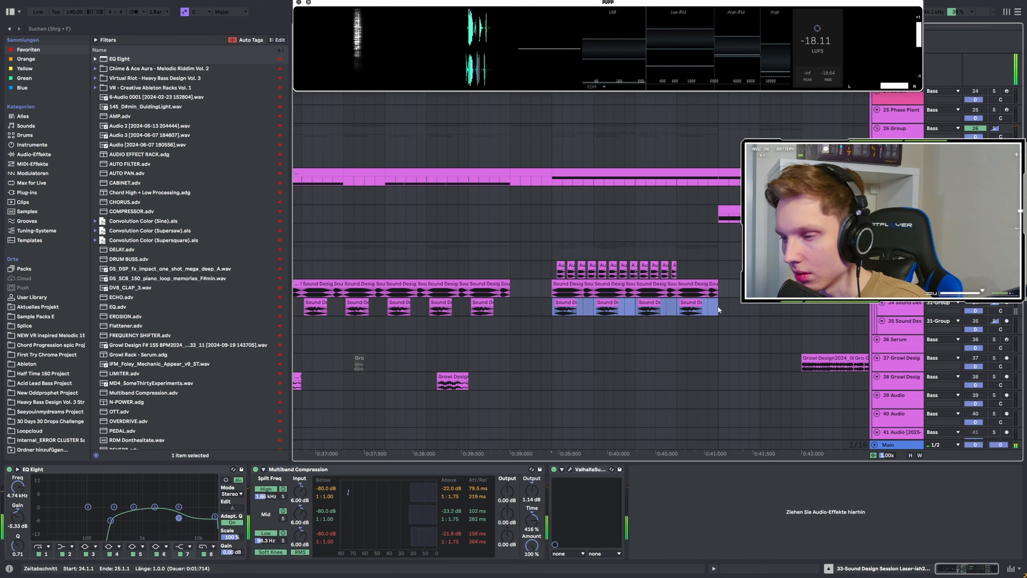
pyautogui.press('space')
pyautogui.click(998, 303)
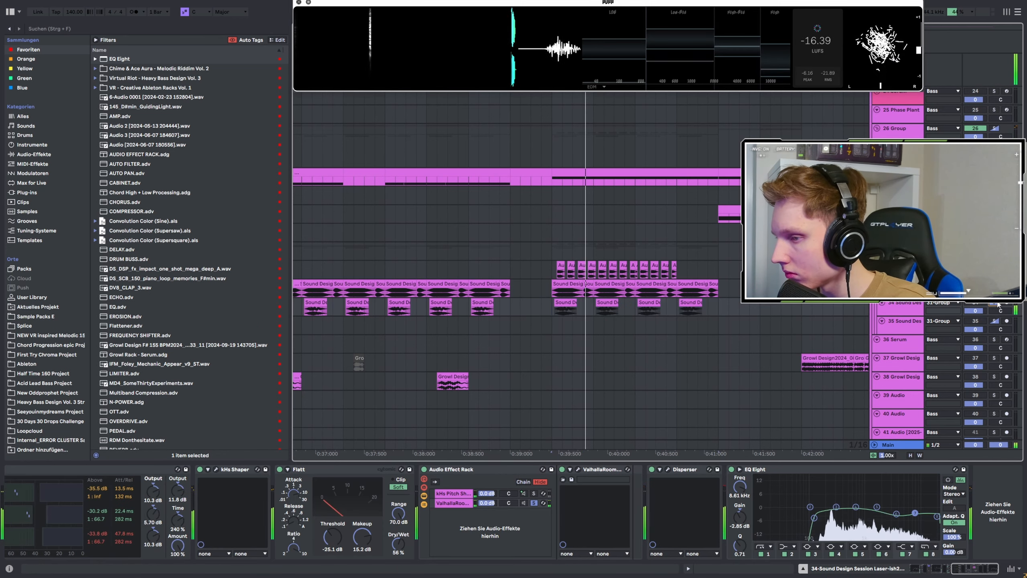
# Step: Audition the layers of the 31-Group together and show the group's shared effect chain
pyautogui.click(995, 247)
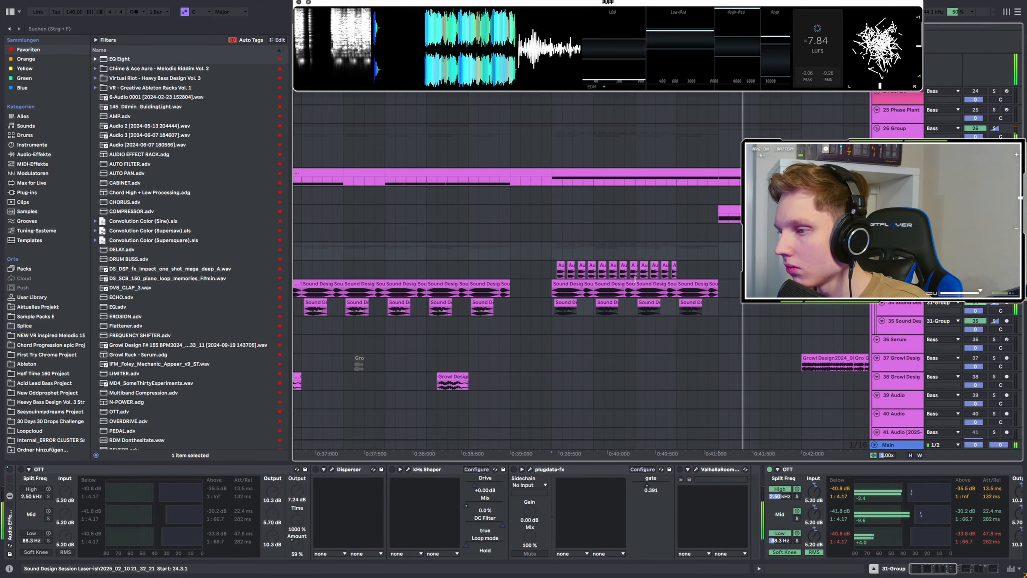
pyautogui.press('space')
pyautogui.scroll(-2, 447, 283)
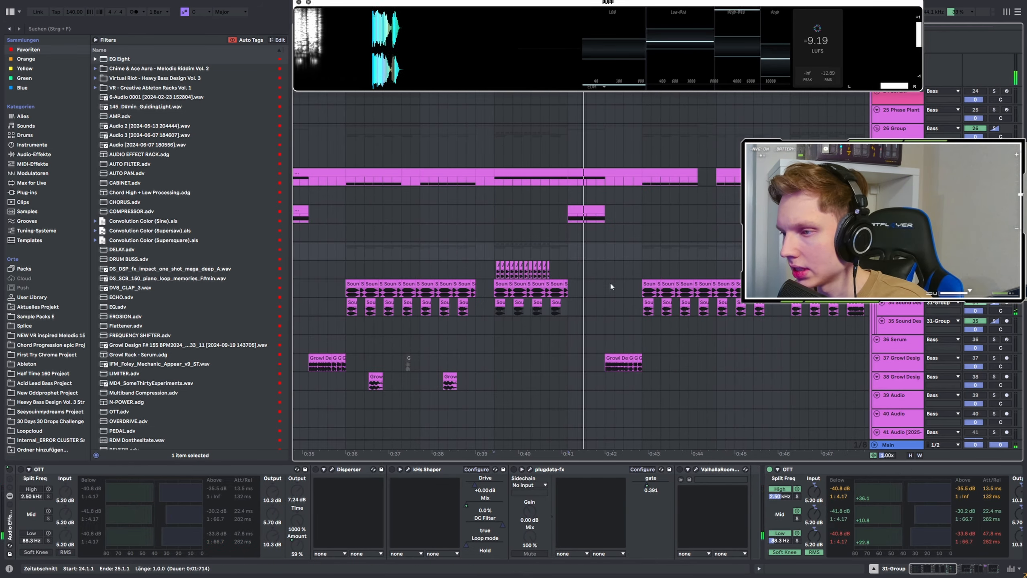
# Step: Show the 30-Serum track's effect chain from its clip at bar 25 and start playback
pyautogui.click(568, 238)
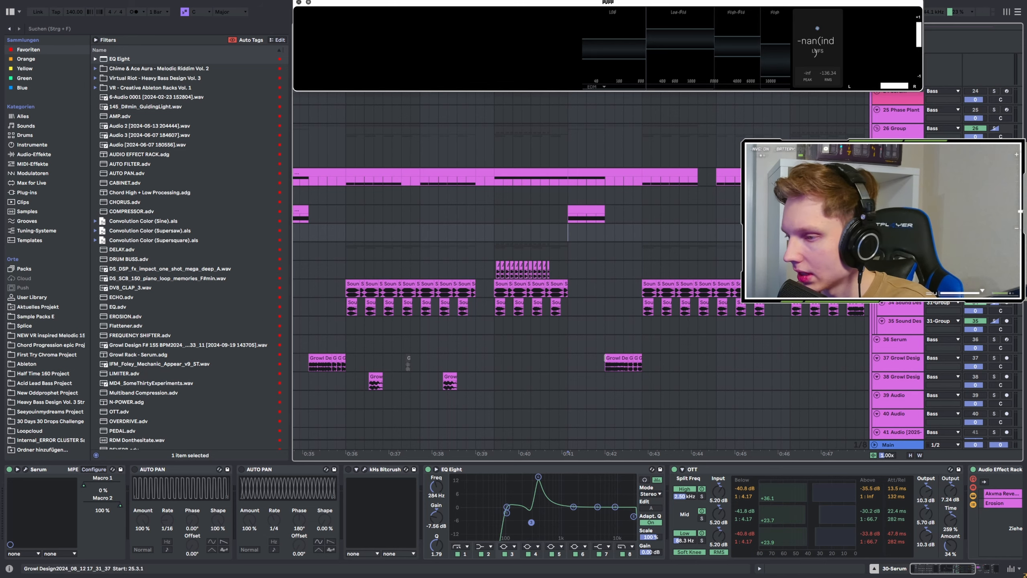
pyautogui.scroll(-3, 443, 311)
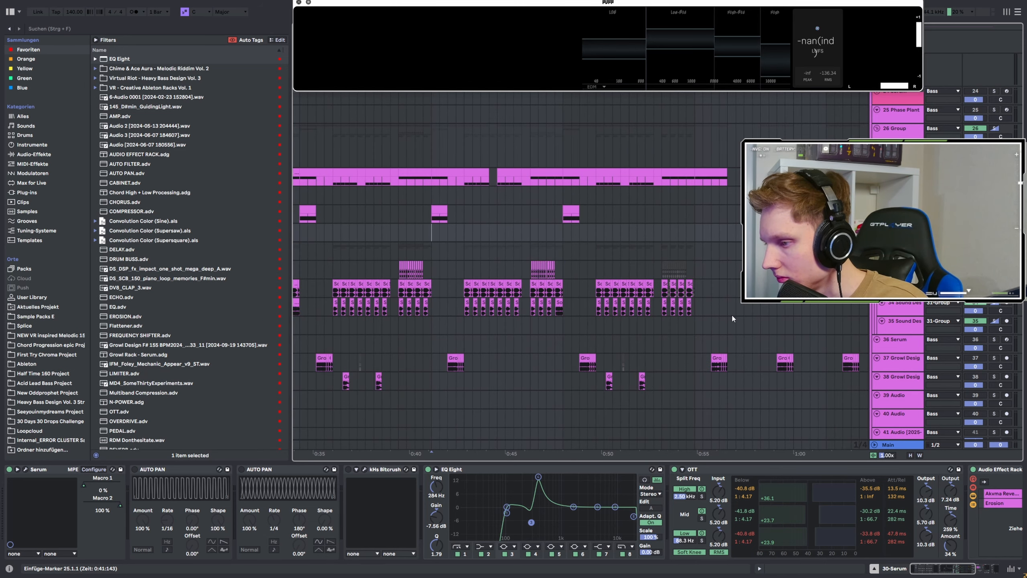
pyautogui.scroll(-3, 667, 317)
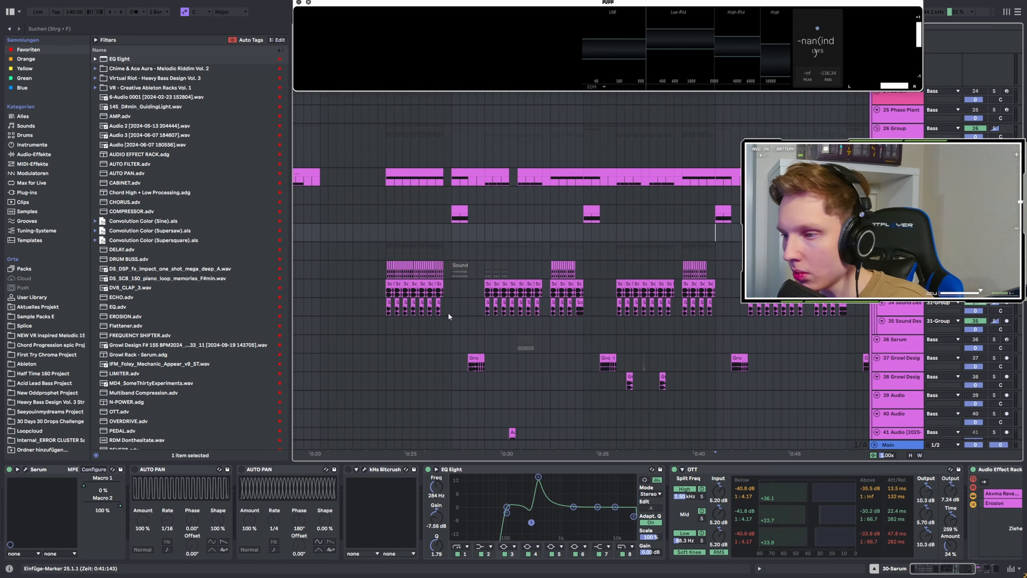
pyautogui.press('space')
# Step: Audition the Samples group from 16.4.1, starting at the KSHMR vocal clips
pyautogui.scroll(-10, 629, 253)
pyautogui.scroll(3, 579, 249)
pyautogui.scroll(4, 445, 247)
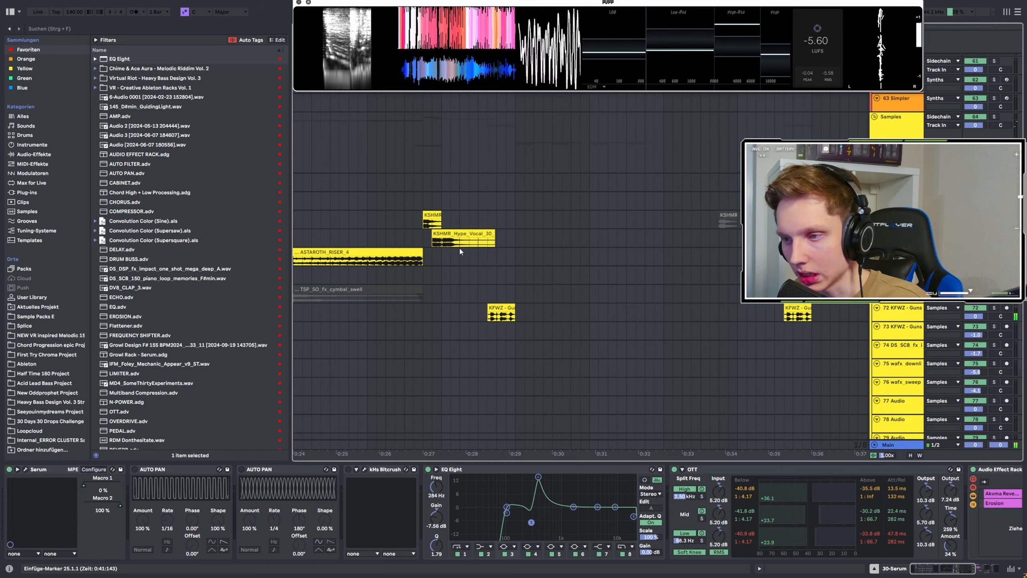
pyautogui.scroll(1, 445, 245)
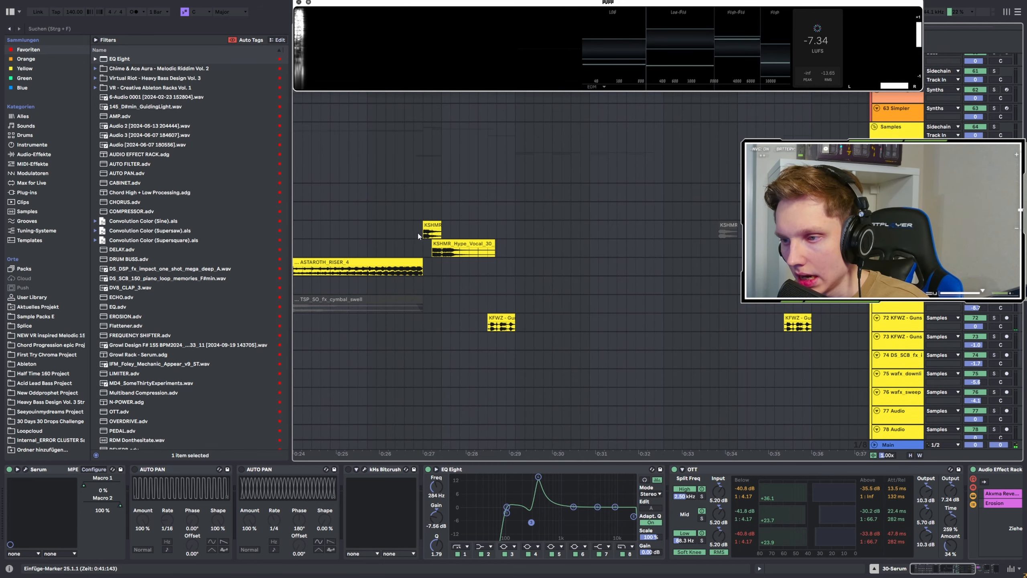
pyautogui.click(421, 236)
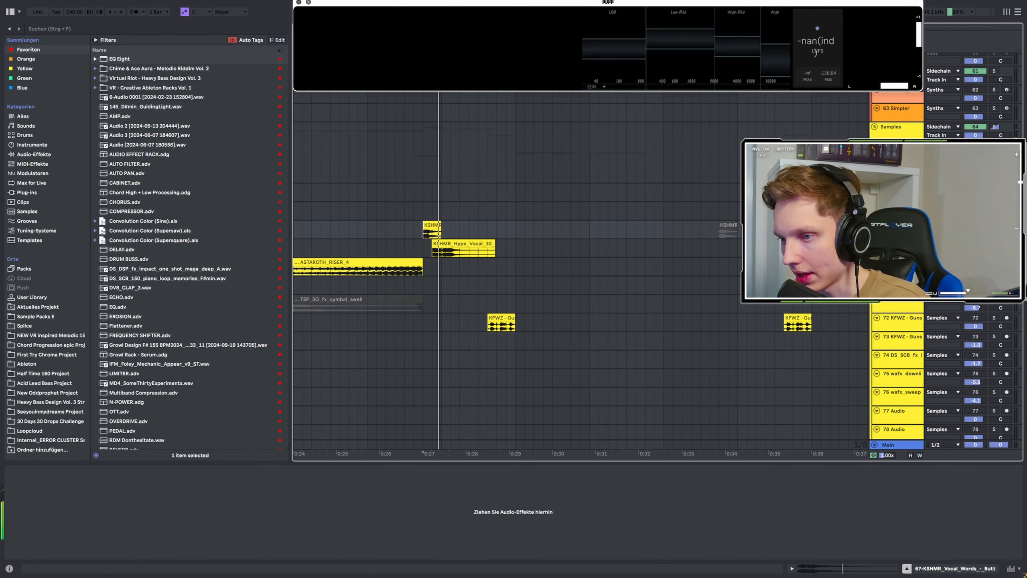
pyautogui.press('space')
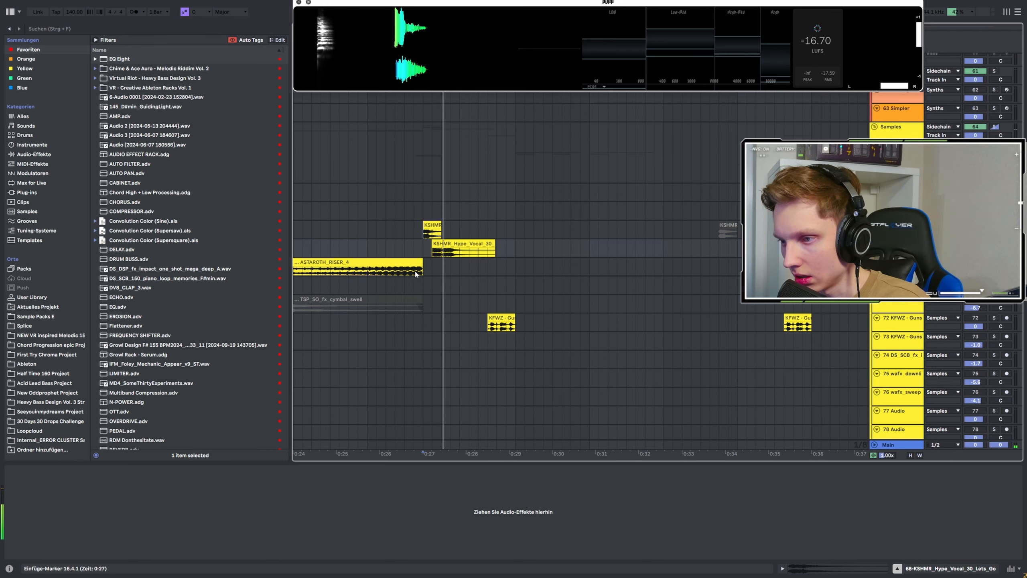
# Step: Play the samples from bar 32, starting at the EDV_FEMALE_SCREAM clip, and show its track's effect chain
pyautogui.hscroll(10, 579, 295)
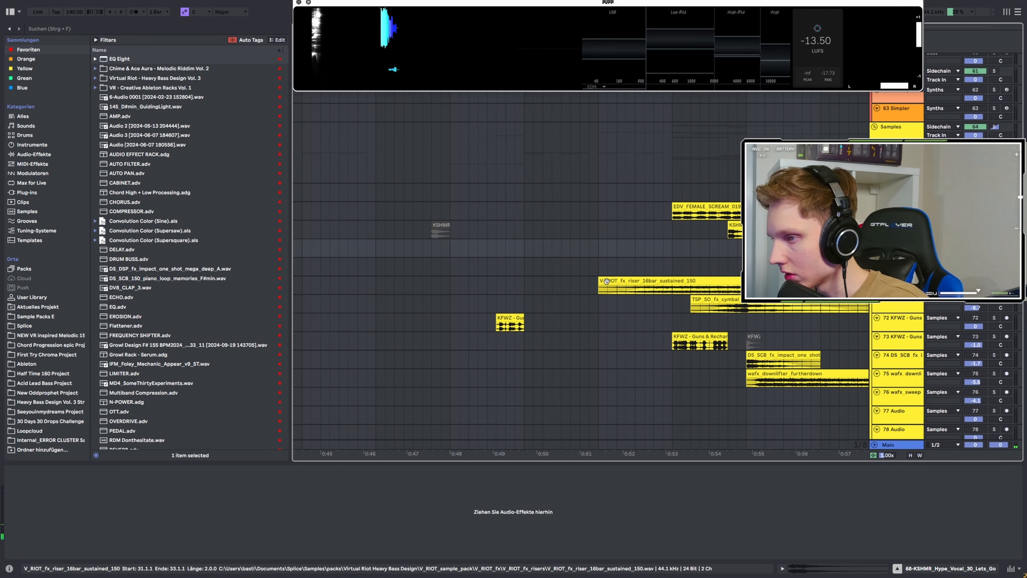
pyautogui.click(670, 213)
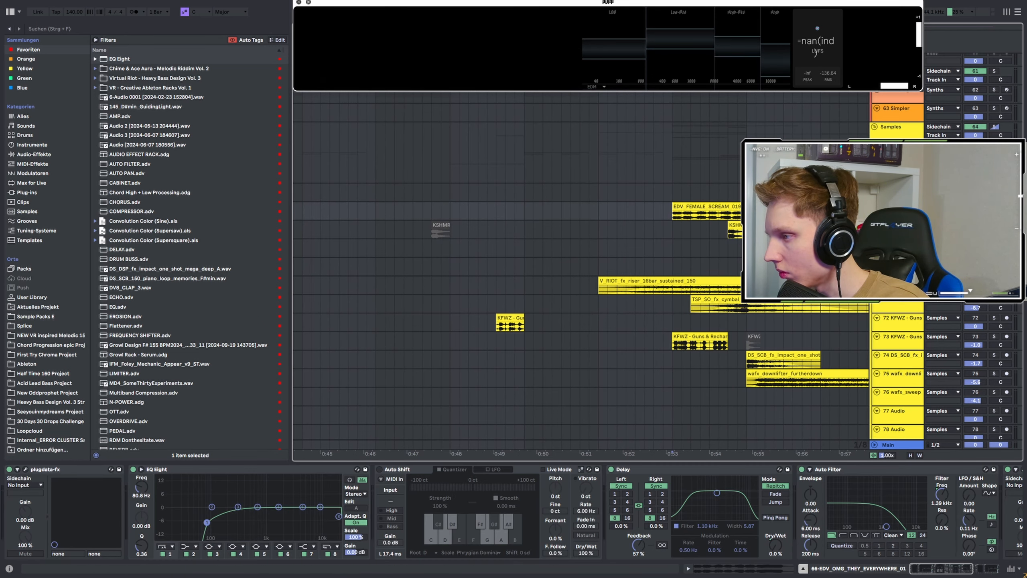
pyautogui.press('space')
pyautogui.scroll(-5, 449, 234)
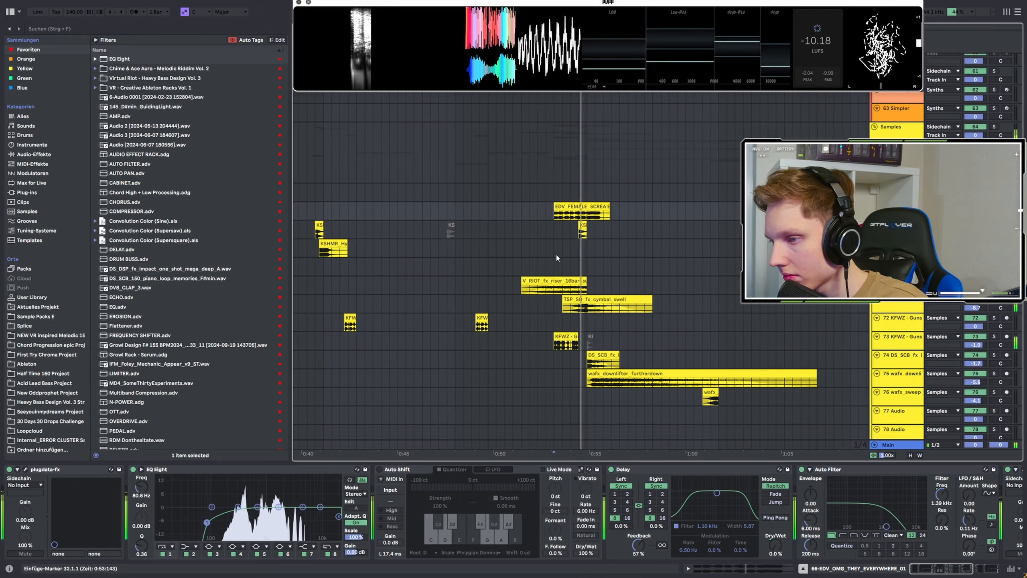
# Step: Look through the remaining sample tracks and audition the HLACE_fx_particle_beam sample from bar 29 on its own
pyautogui.scroll(-4, 607, 271)
pyautogui.scroll(-6, 608, 264)
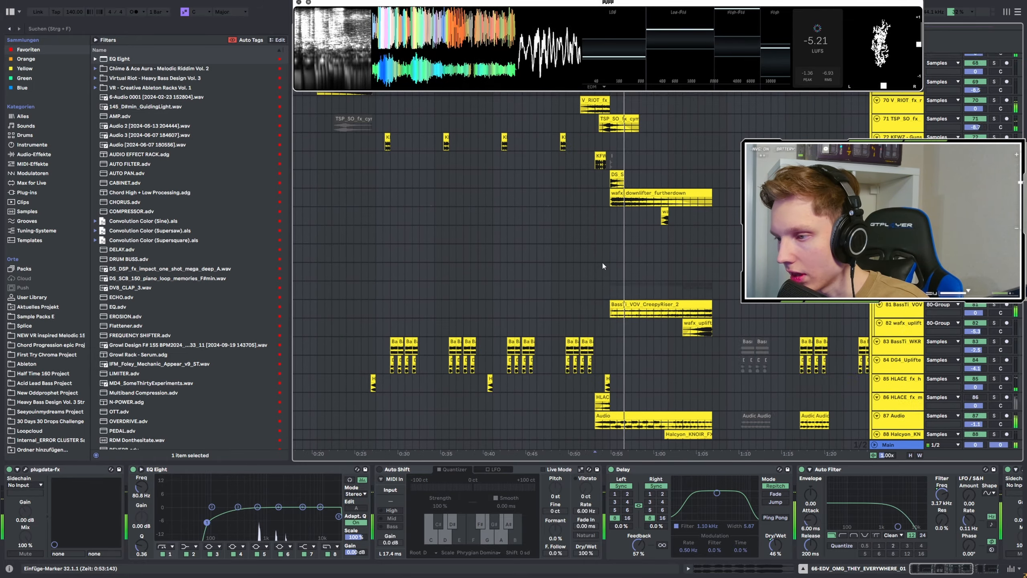
pyautogui.scroll(4, 325, 250)
pyautogui.scroll(-3, 441, 278)
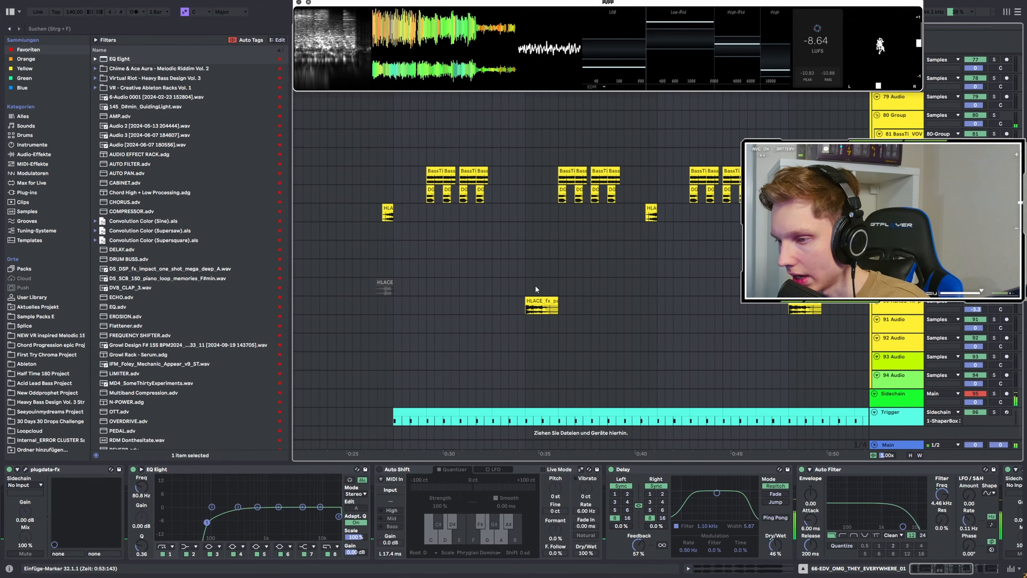
pyautogui.scroll(3, 587, 283)
pyautogui.click(976, 306)
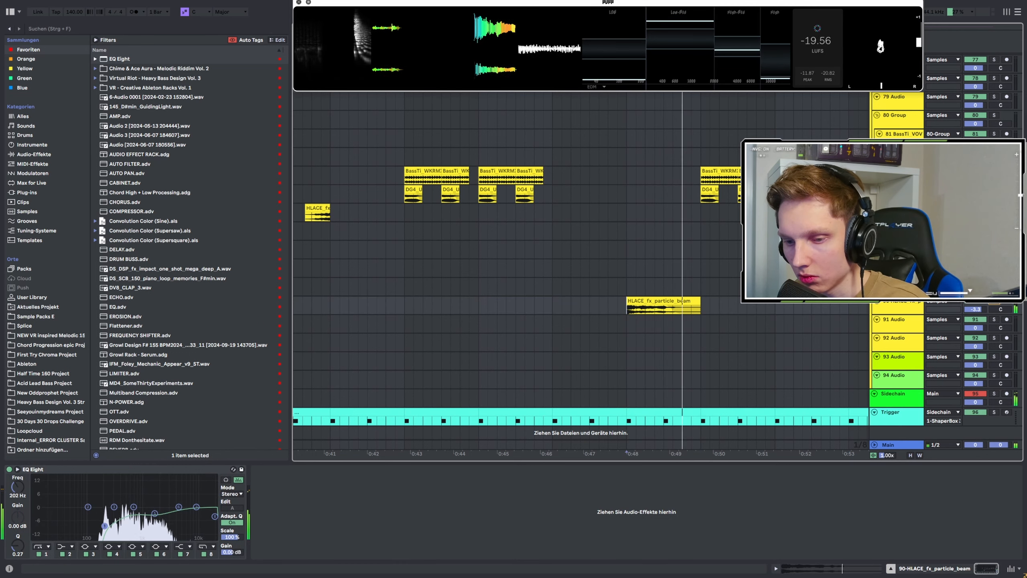
# Step: Return to the bass tracks and show the 29-Serum track's effect chain from its position at bar 29
pyautogui.scroll(-5, 544, 281)
pyautogui.scroll(10, 535, 275)
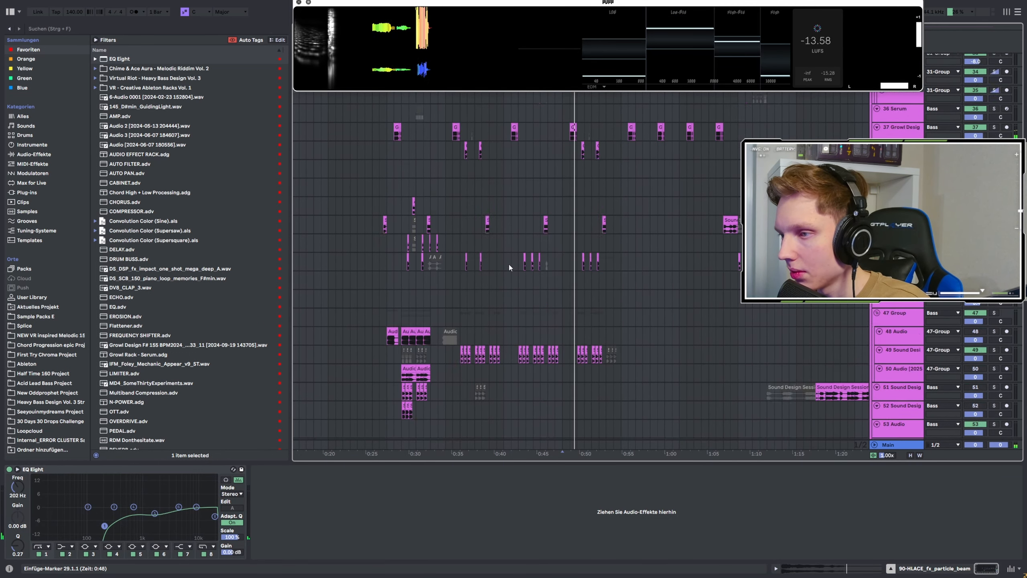
pyautogui.scroll(6, 547, 254)
pyautogui.click(584, 230)
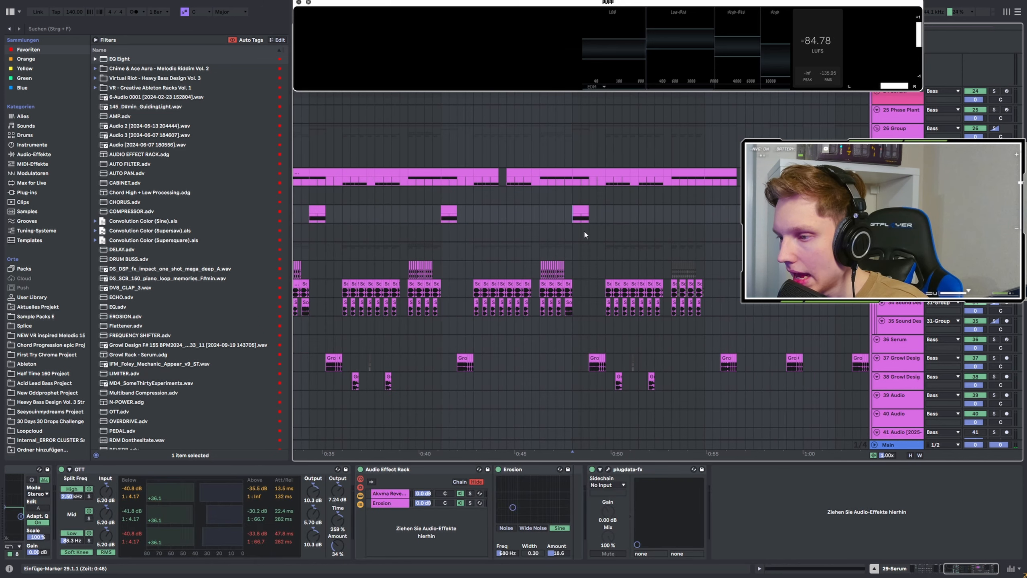
pyautogui.hscroll(-5, 450, 262)
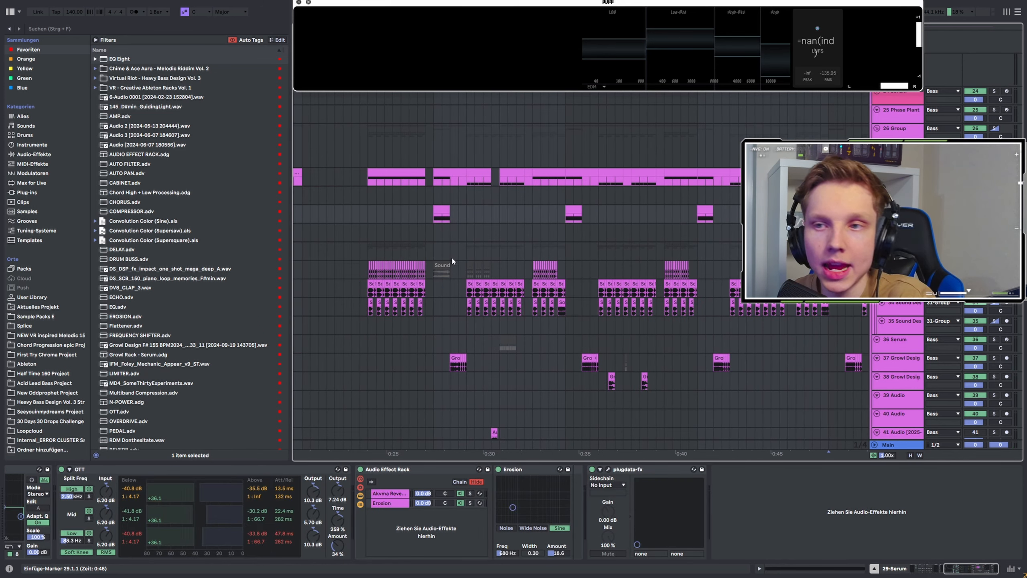